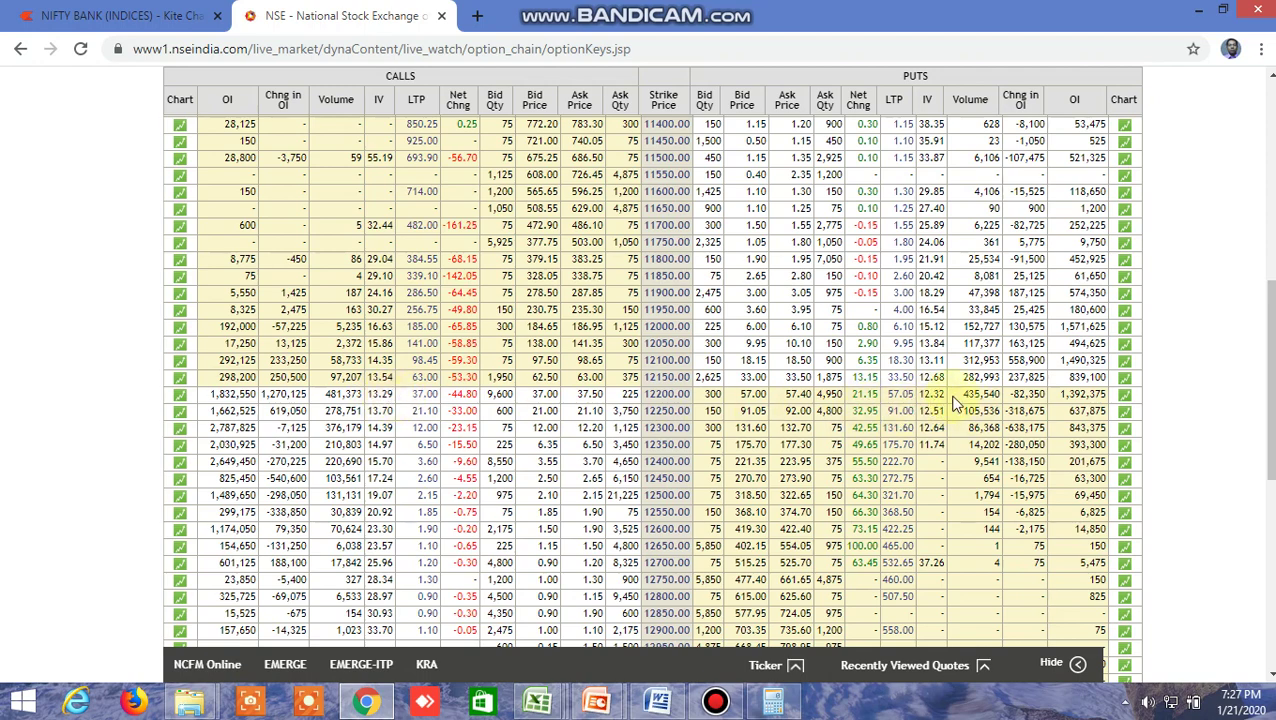
# Switch to File Explorer's DATA (D:) window, find the Excel workbook WORKING FILE and open it.
pyautogui.click(190, 700)
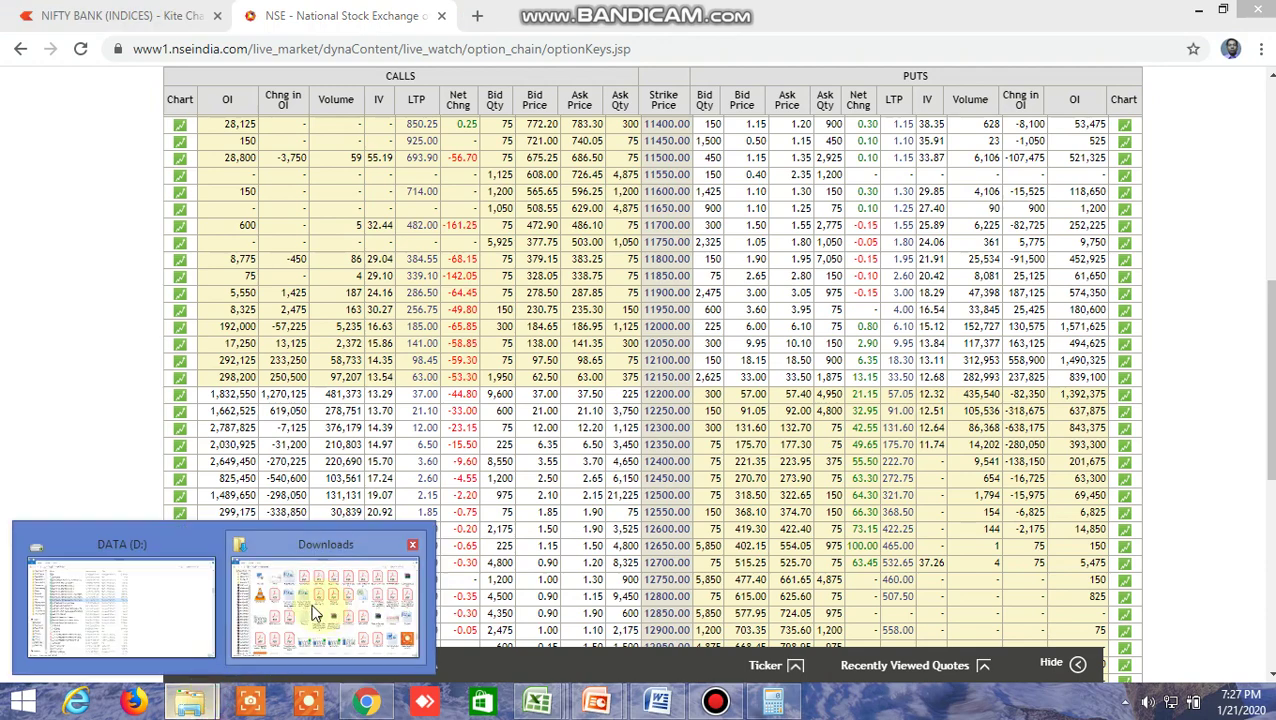
pyautogui.click(145, 605)
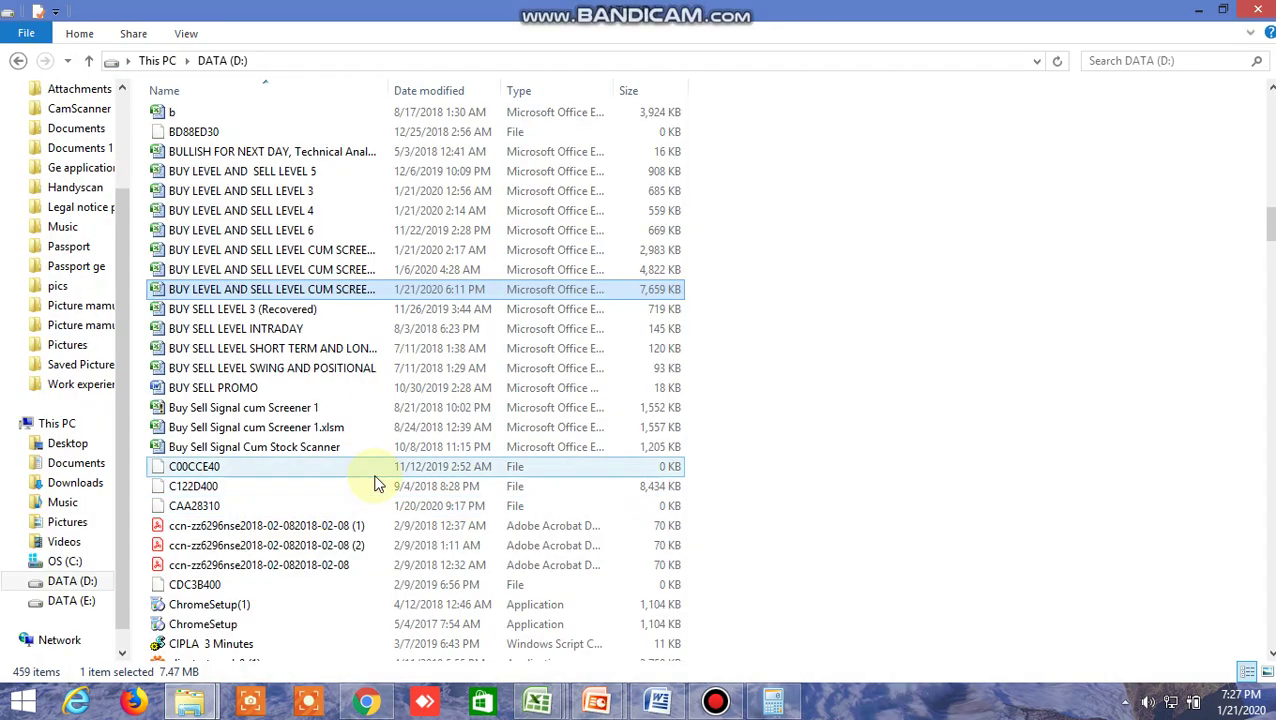
pyautogui.write('wi')
pyautogui.press('Down')
pyautogui.press('Down')
pyautogui.press('Down')
pyautogui.press('Down')
pyautogui.press('Down')
pyautogui.press('Down')
pyautogui.press('Down')
pyautogui.press('Down')
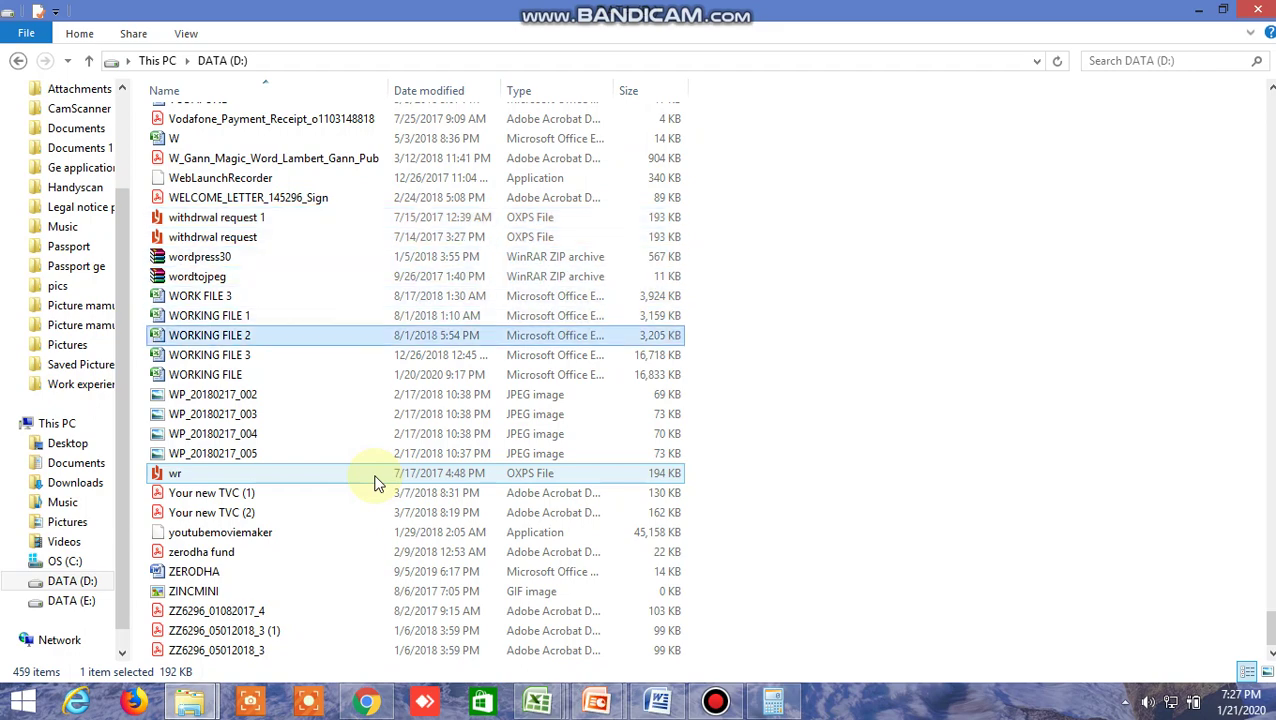
pyautogui.click(308, 378)
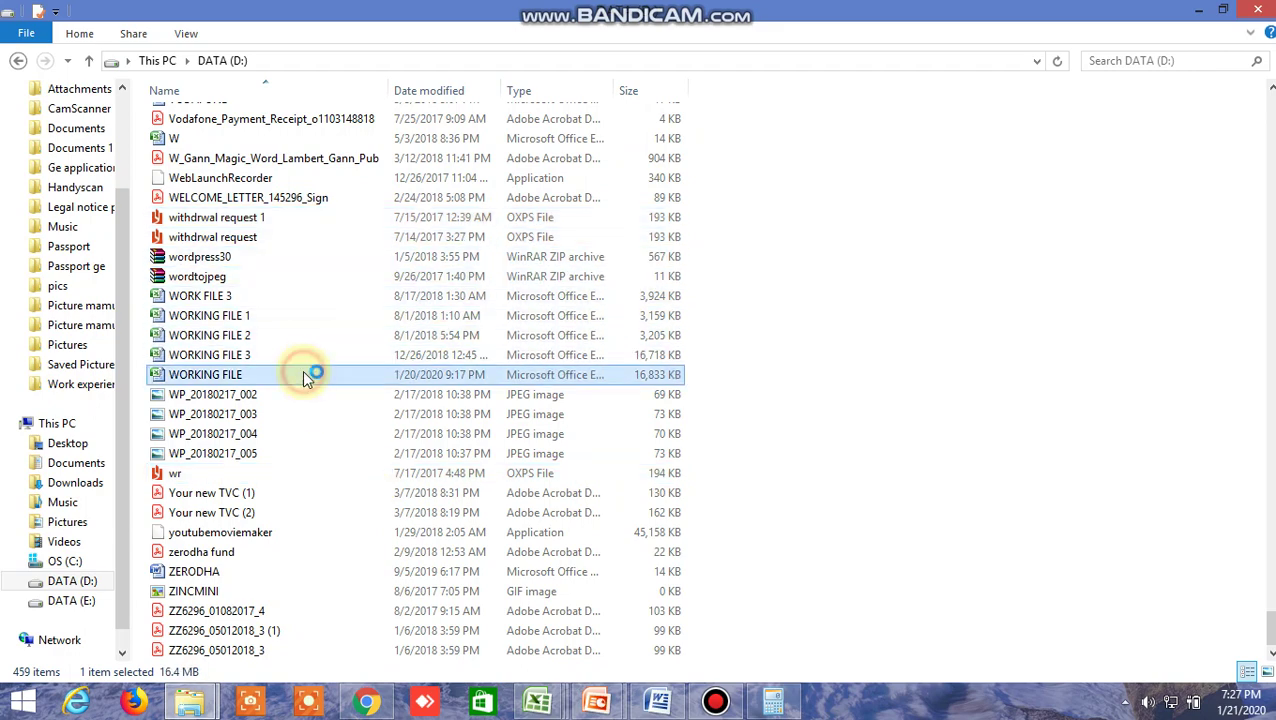
pyautogui.doubleClick(306, 377)
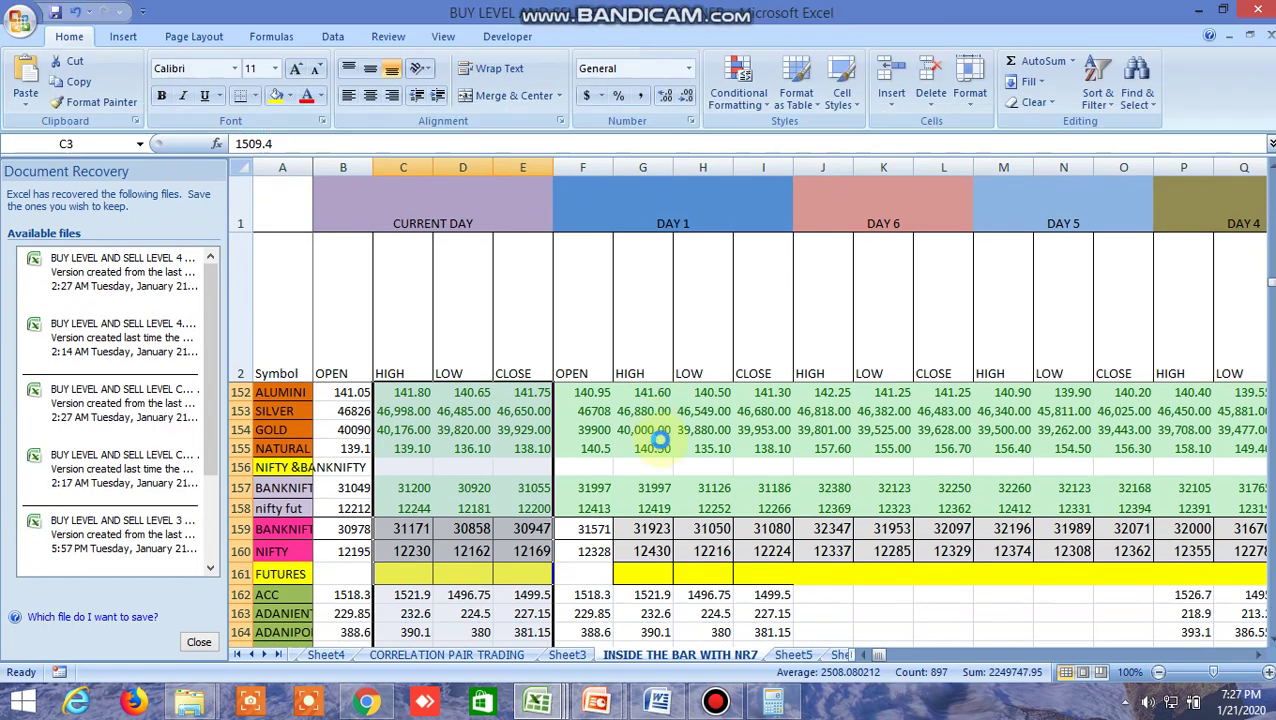
# Bring the WORKING FILE workbook to the front of the open Excel windows once it has loaded.
pyautogui.click(538, 703)
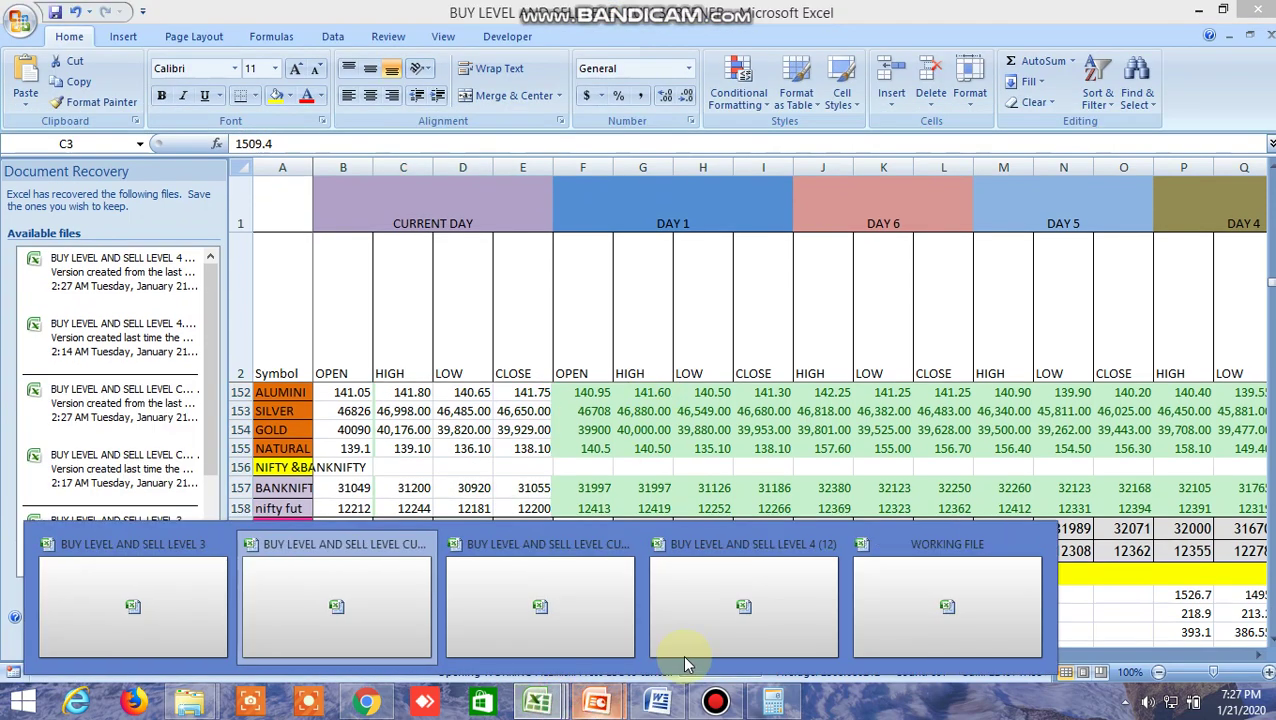
pyautogui.click(953, 608)
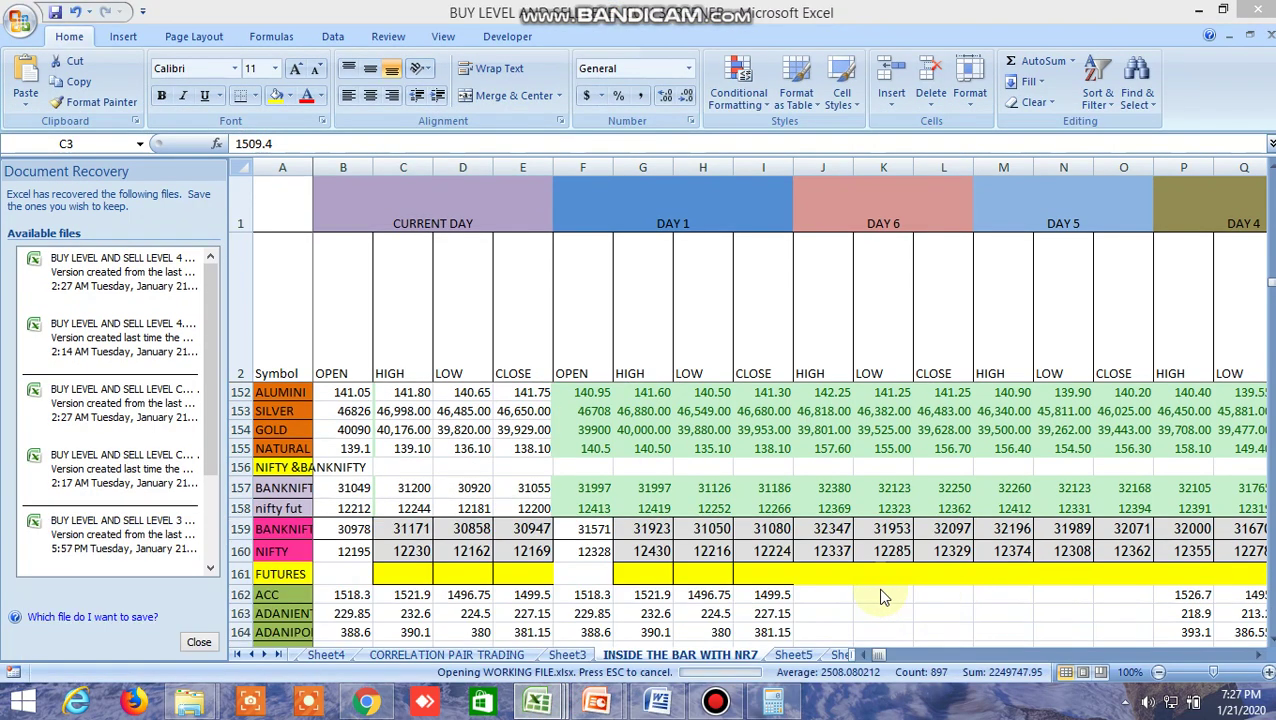
pyautogui.click(538, 703)
pyautogui.click(953, 612)
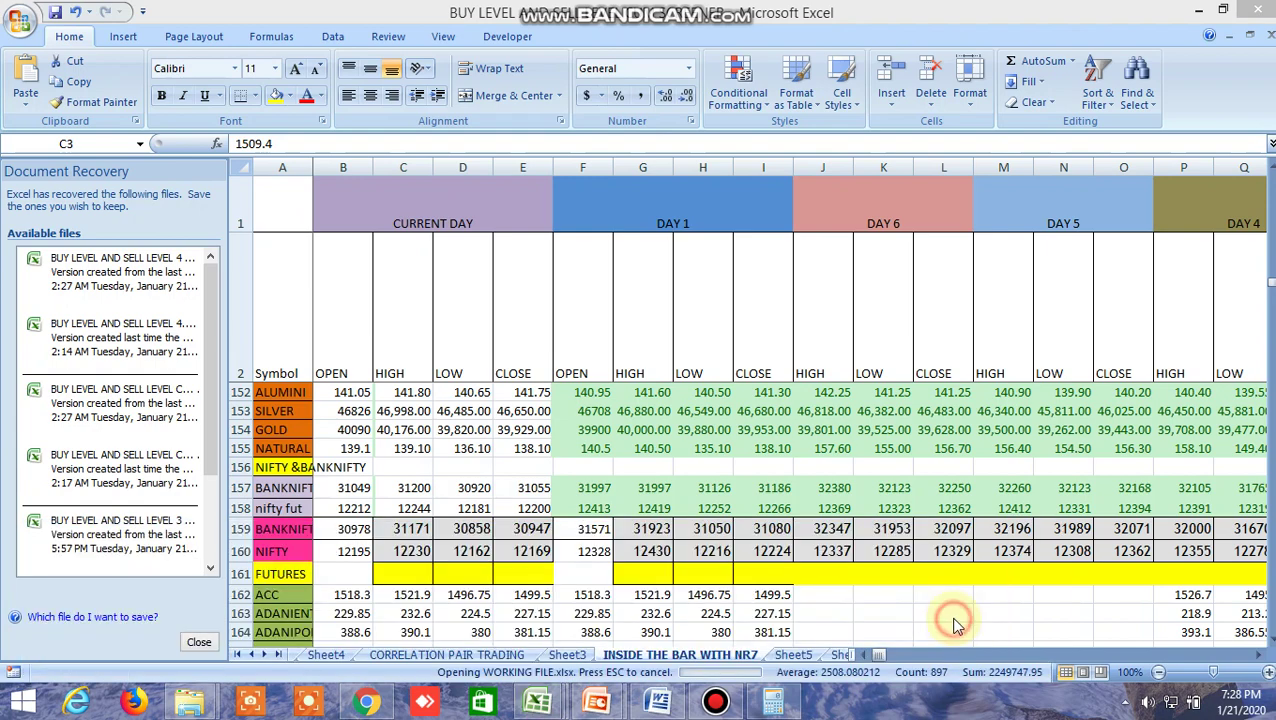
pyautogui.click(538, 703)
pyautogui.click(960, 620)
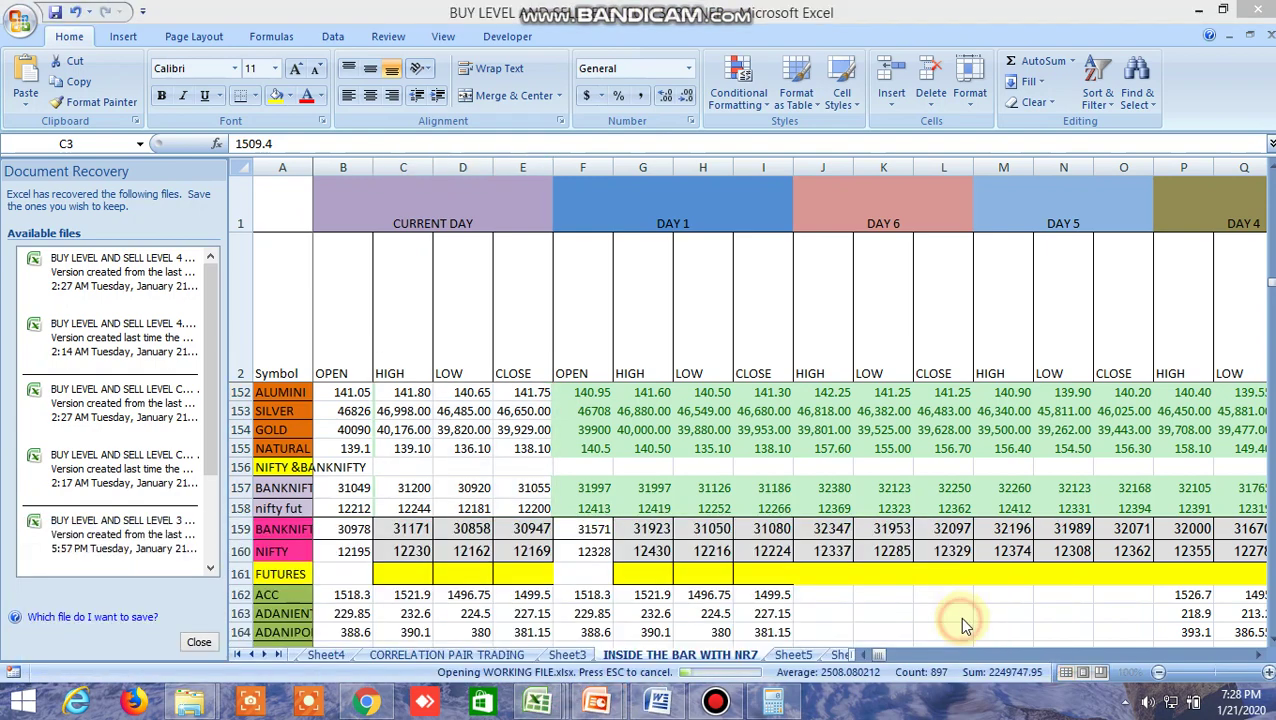
pyautogui.click(553, 701)
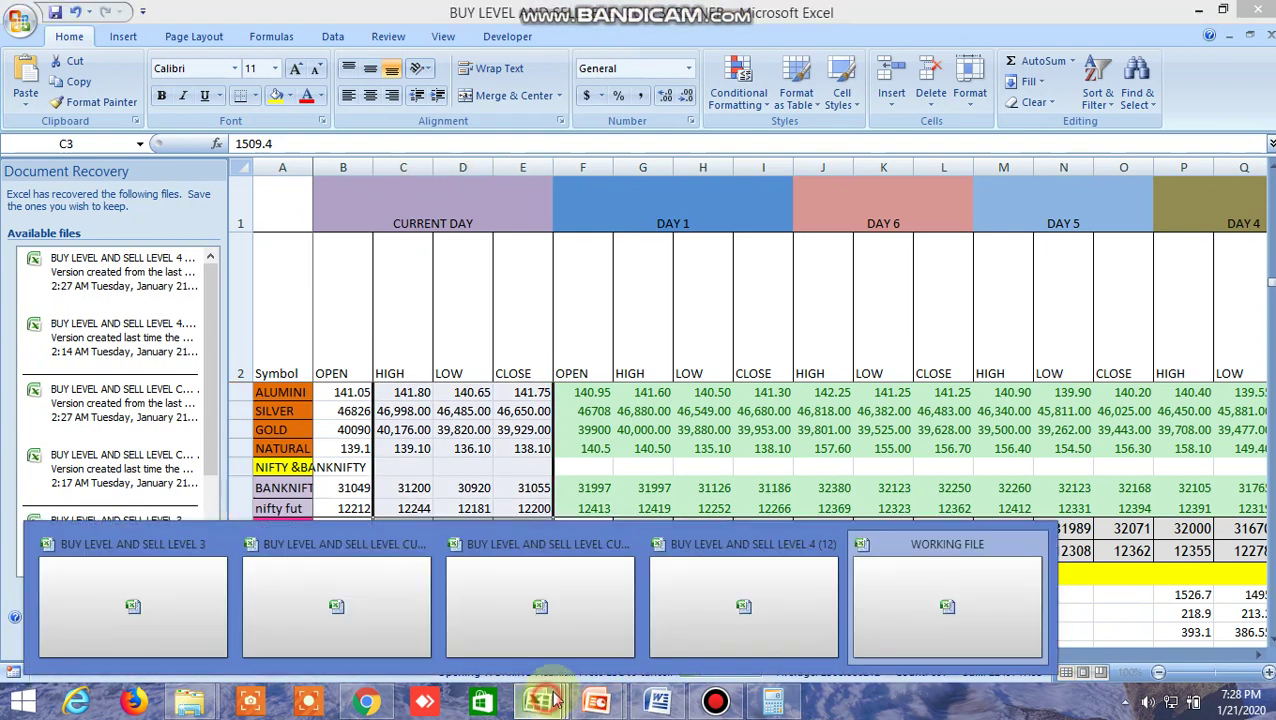
pyautogui.click(935, 612)
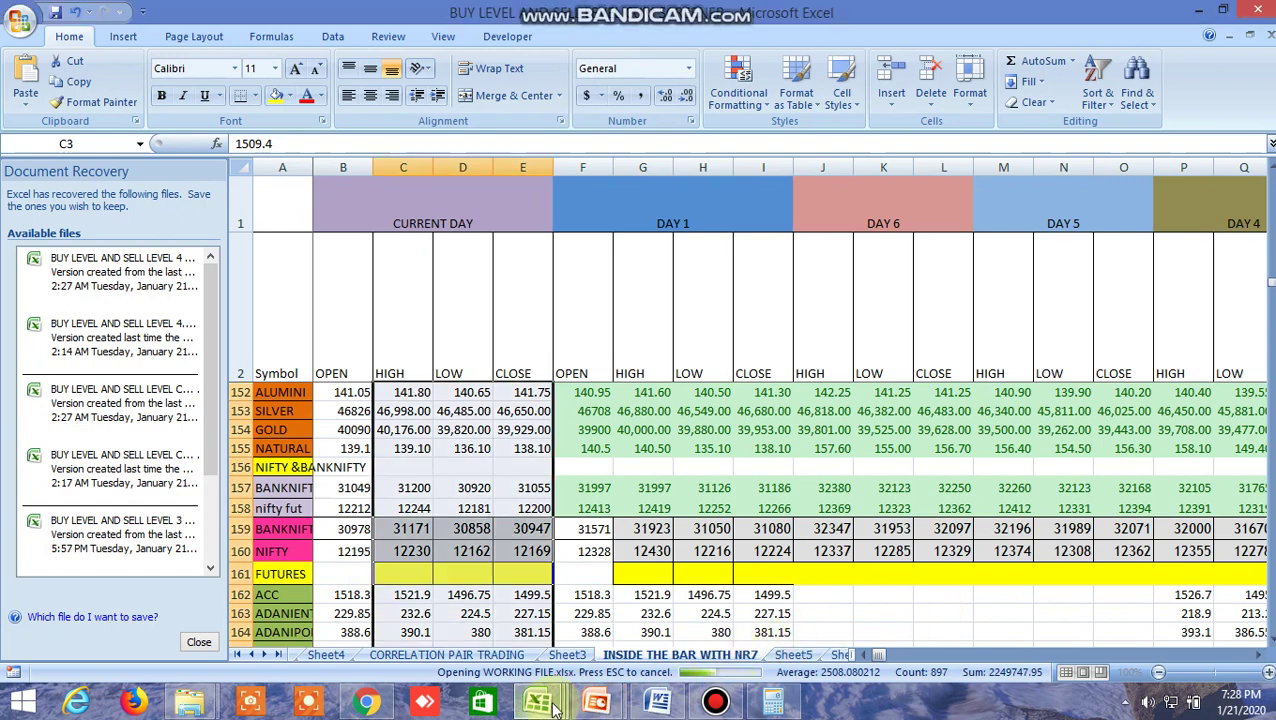
pyautogui.click(553, 706)
pyautogui.click(998, 603)
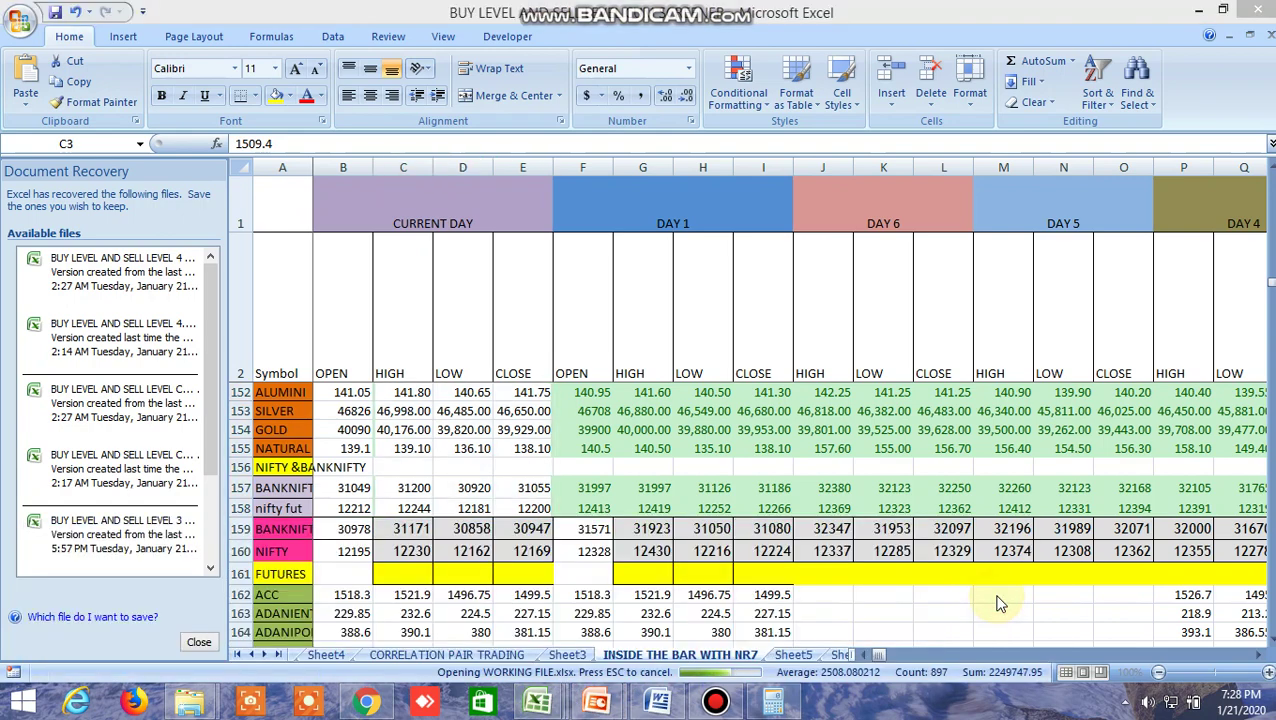
pyautogui.click(541, 706)
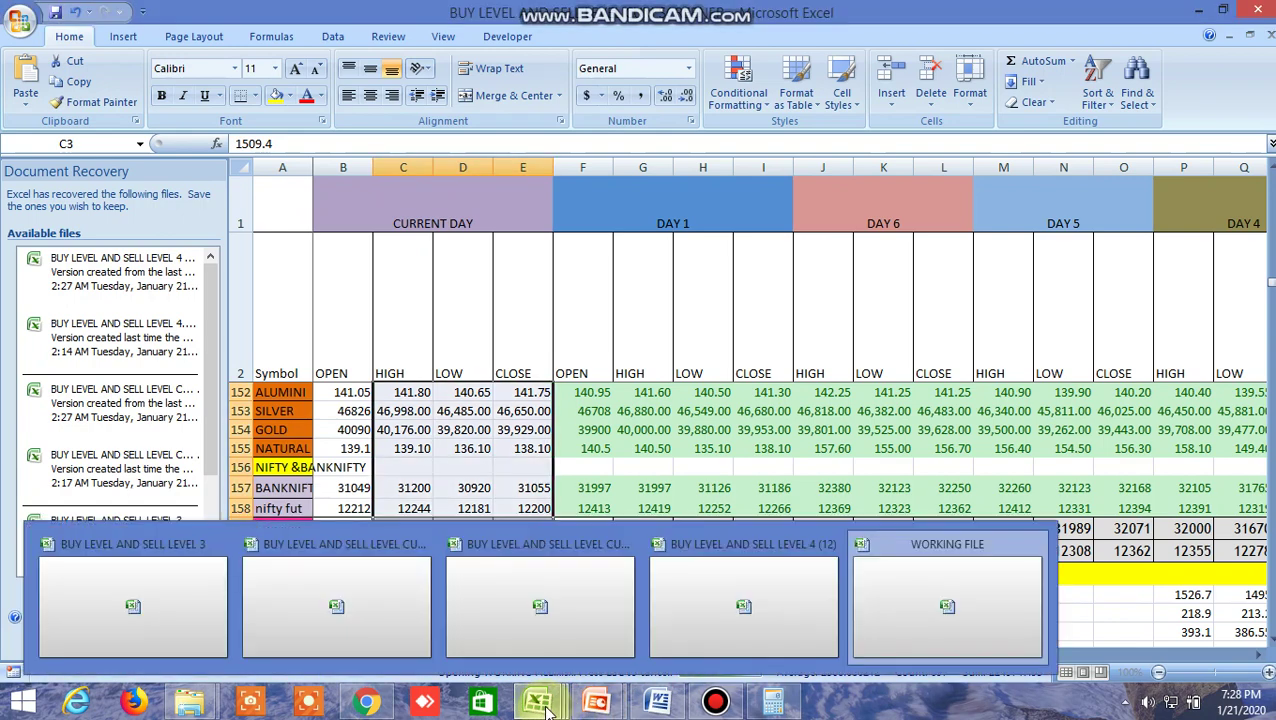
pyautogui.click(966, 606)
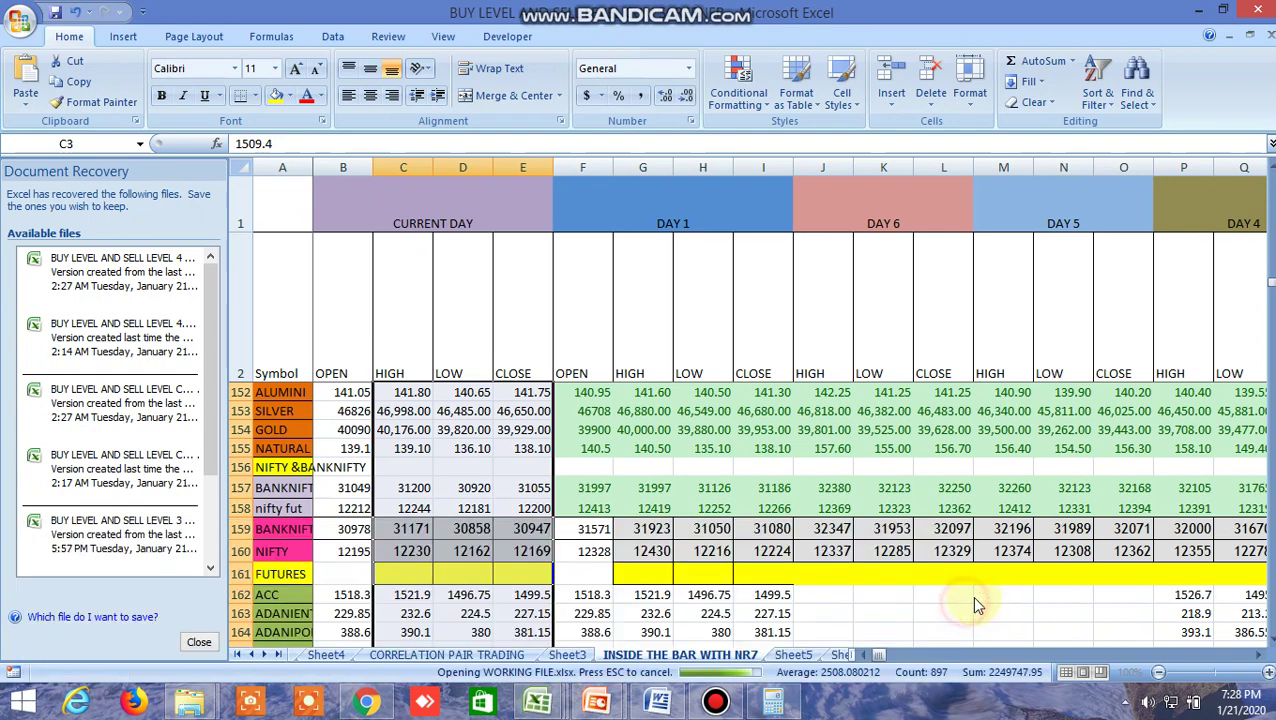
pyautogui.click(536, 704)
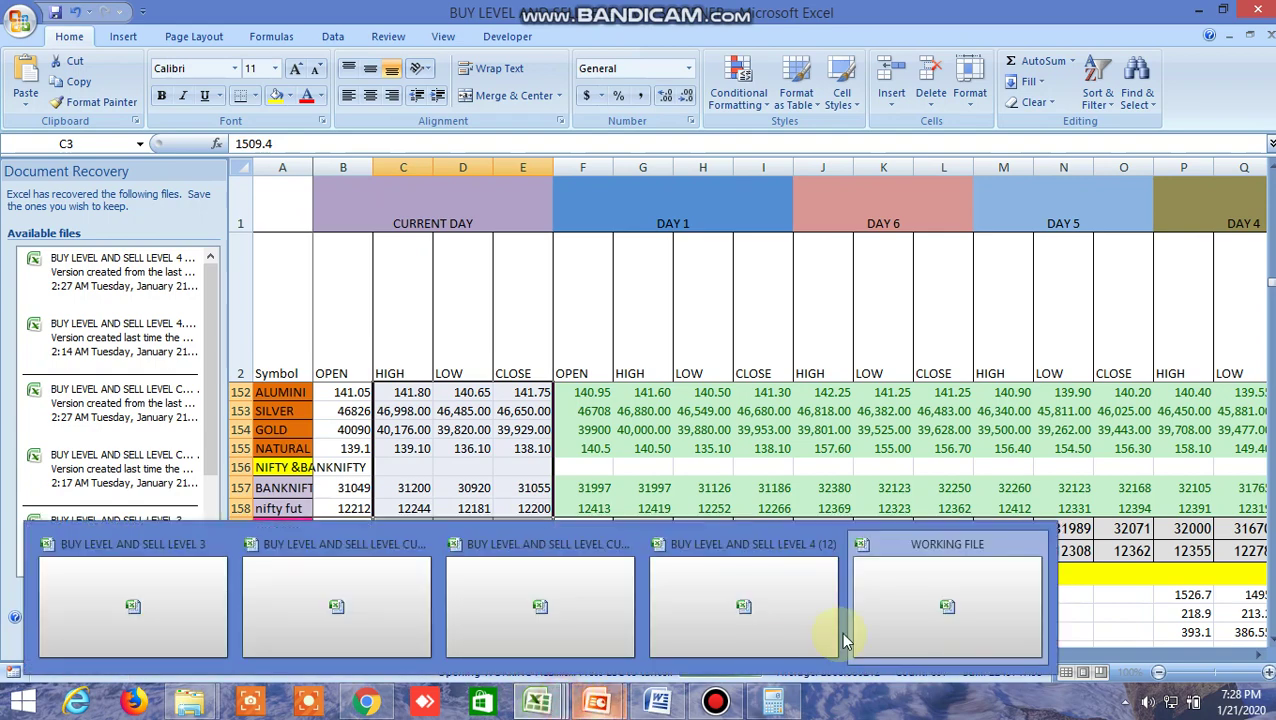
pyautogui.click(975, 597)
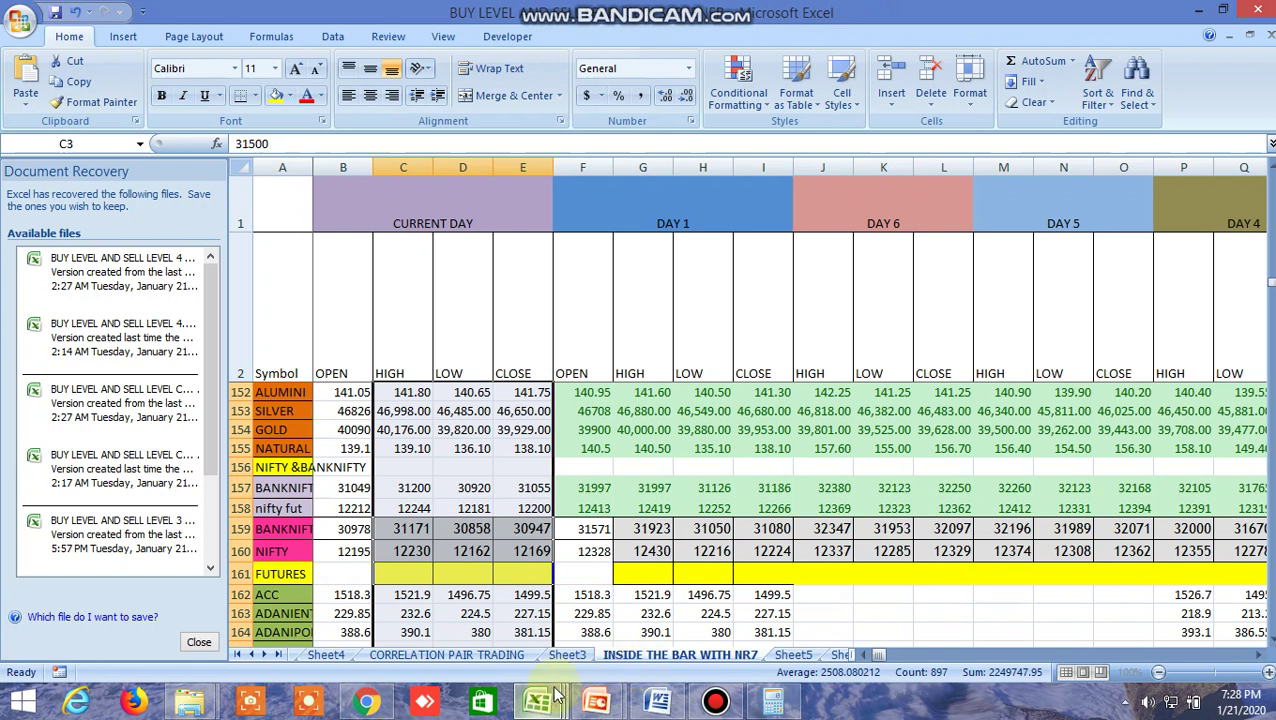
pyautogui.click(555, 697)
pyautogui.click(975, 580)
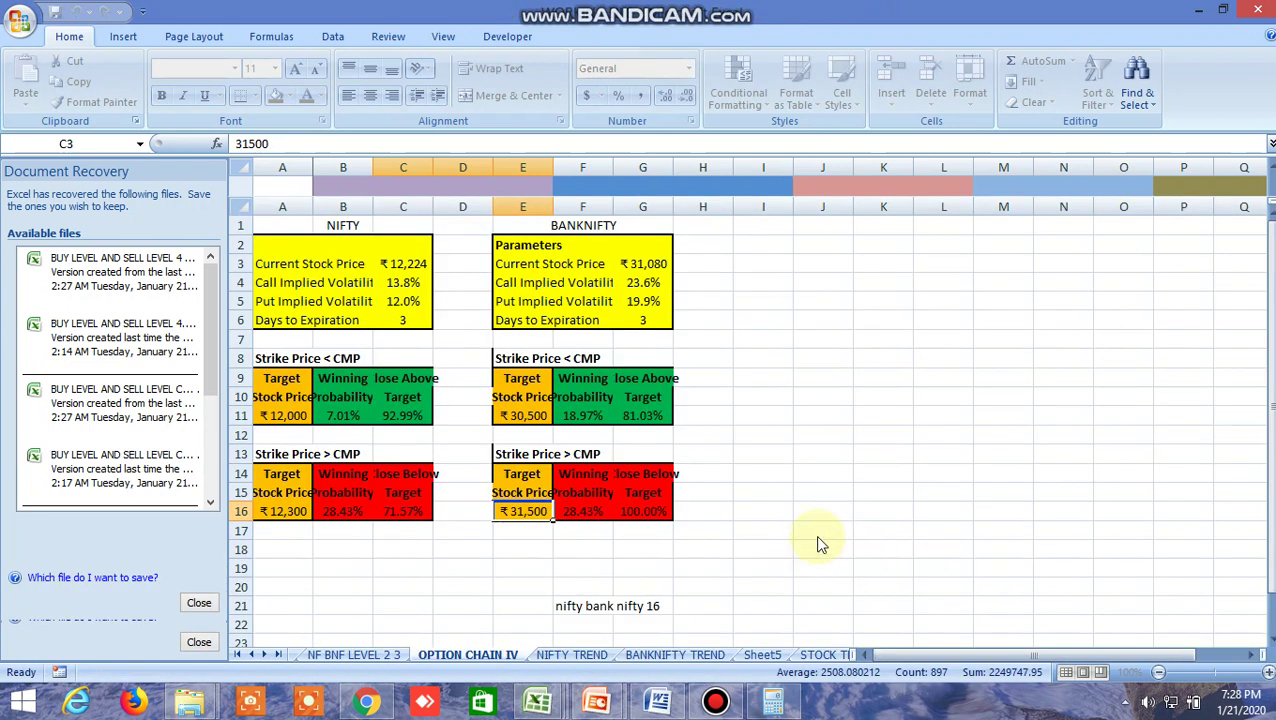
# Look up the underlying Nifty index on Chrome's NSE option chain page and set NIFTY's Current Stock Price in WORKING FILE to 12169.
pyautogui.click(366, 703)
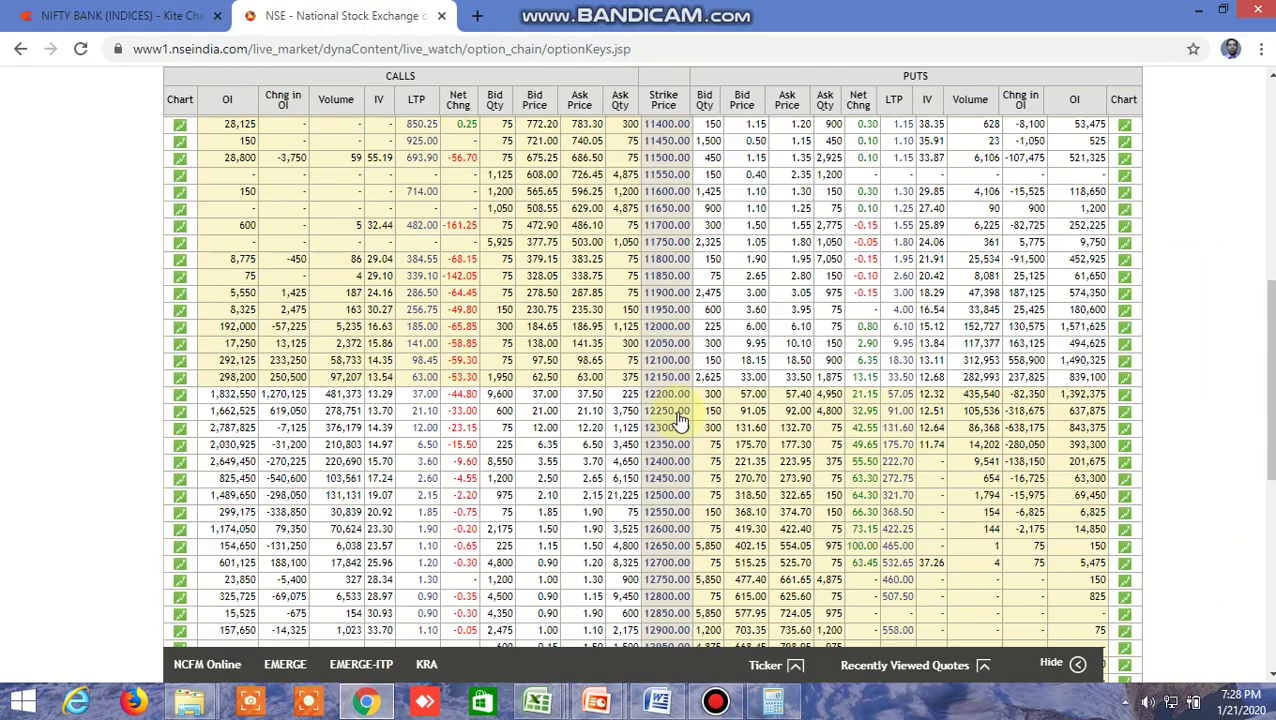
pyautogui.scroll(8, 678, 420)
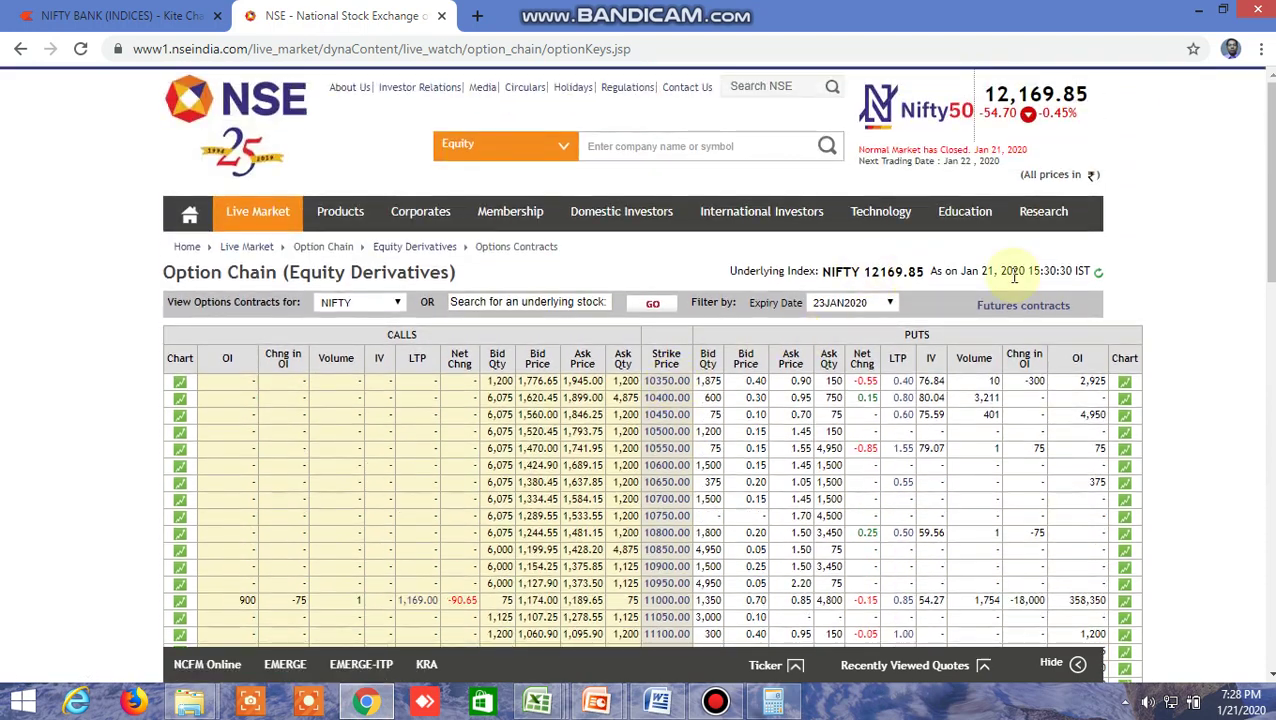
pyautogui.moveTo(537, 700)
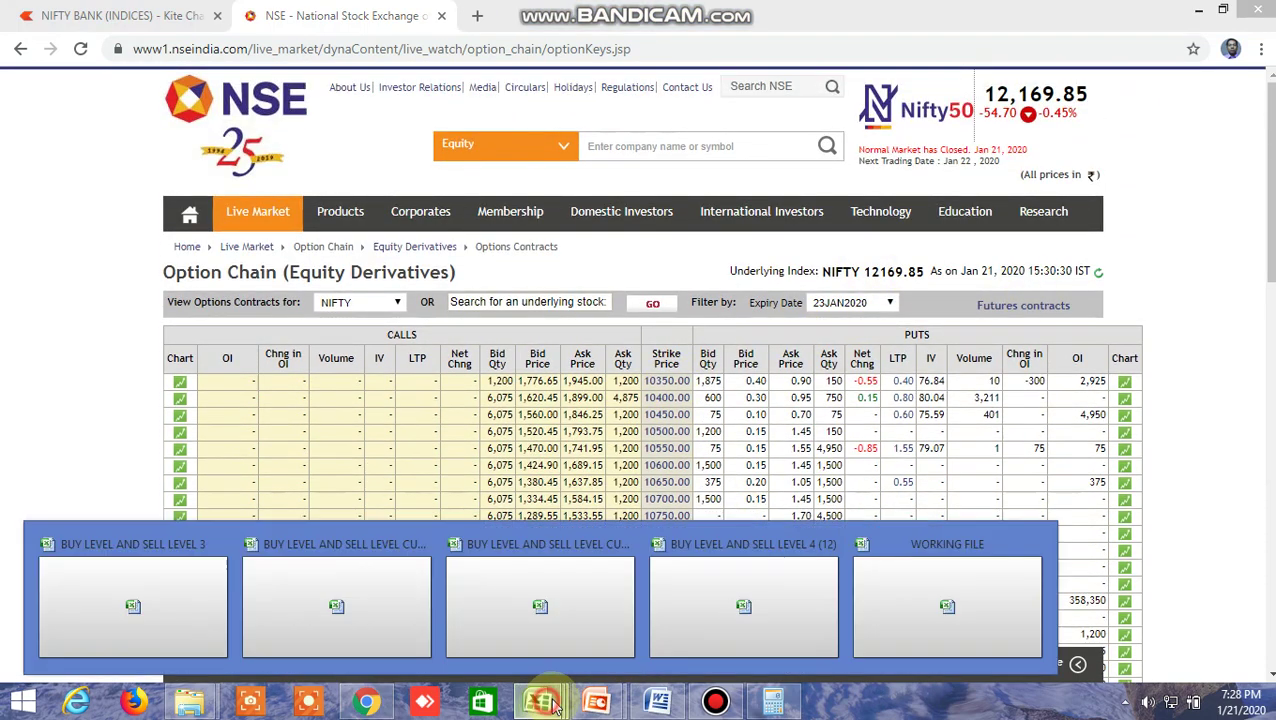
pyautogui.click(913, 603)
pyautogui.click(410, 264)
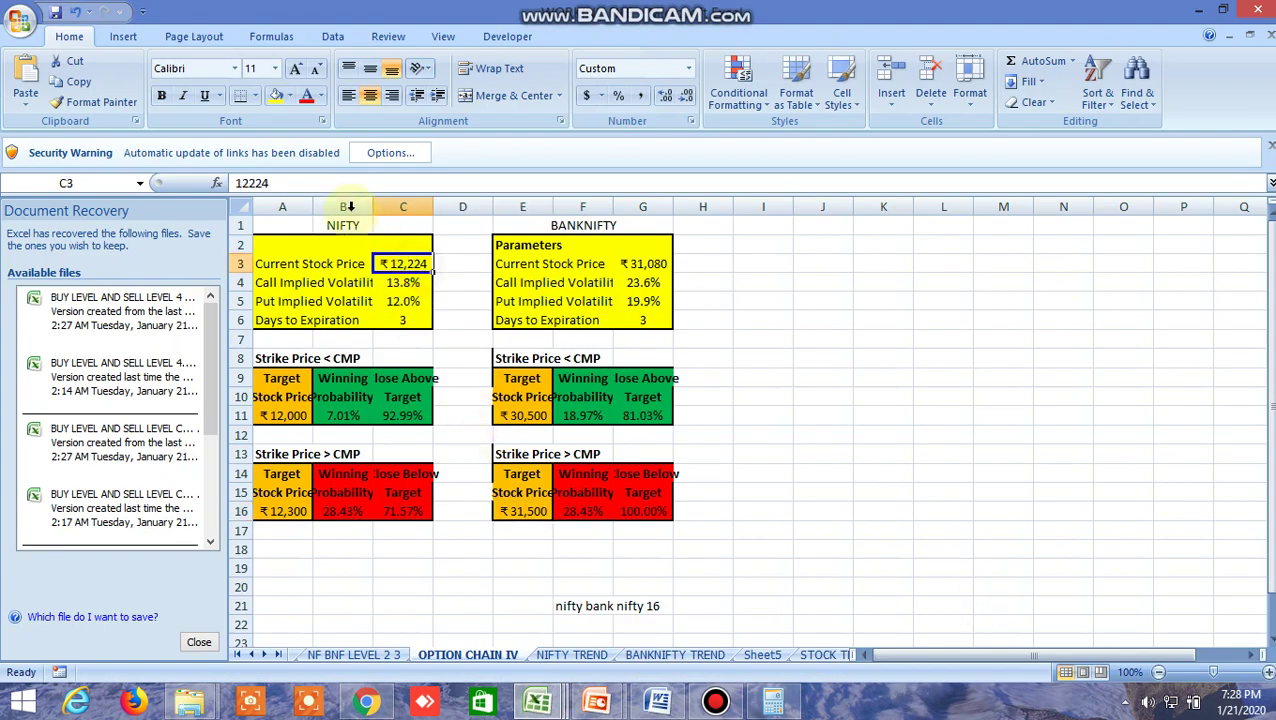
pyautogui.click(300, 182)
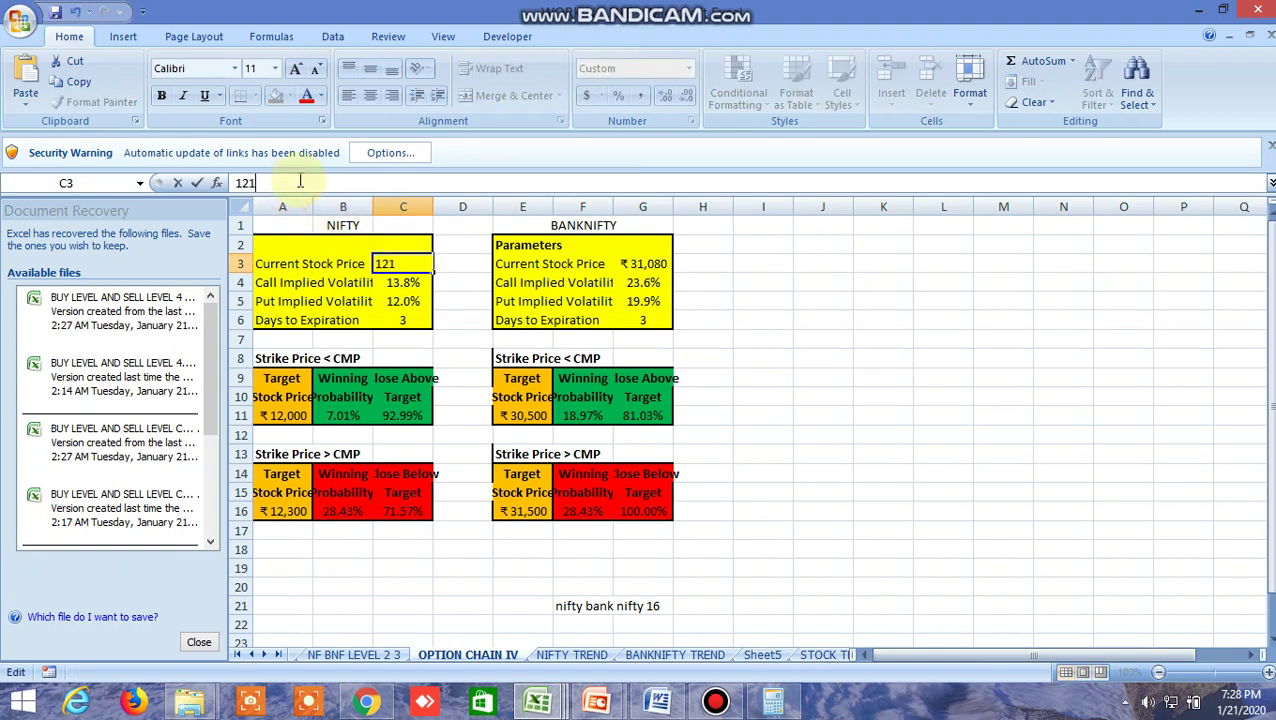
pyautogui.write('12,169')
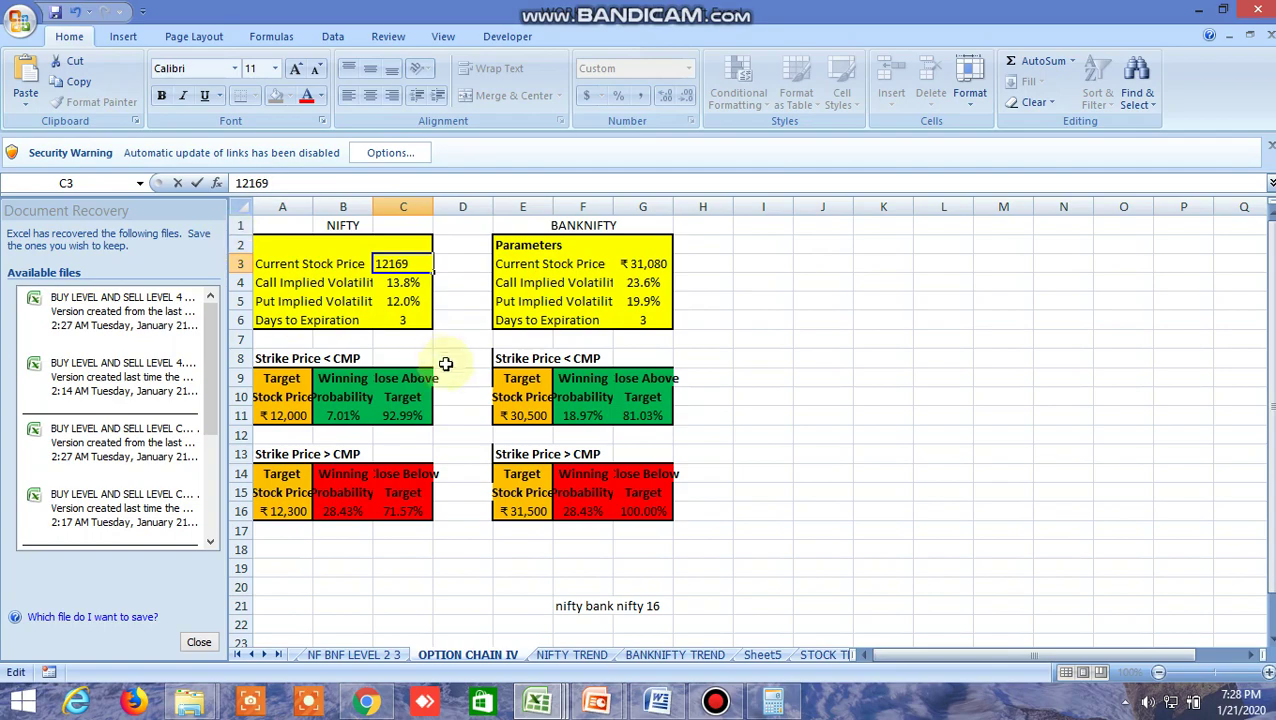
pyautogui.click(447, 360)
# Look up the call IV for the 12200 strike in the NSE option chain and set NIFTY's Call Implied Volatility to 13.29%.
pyautogui.click(409, 283)
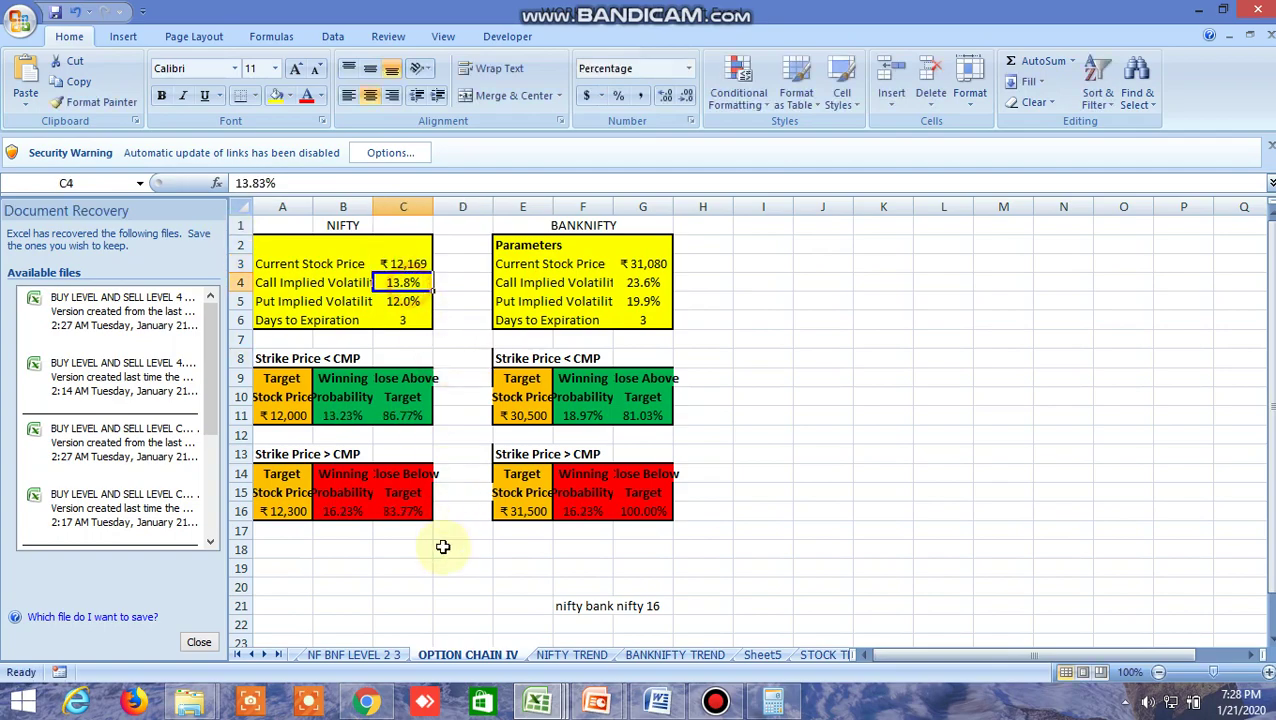
pyautogui.click(366, 700)
pyautogui.scroll(-7, 567, 474)
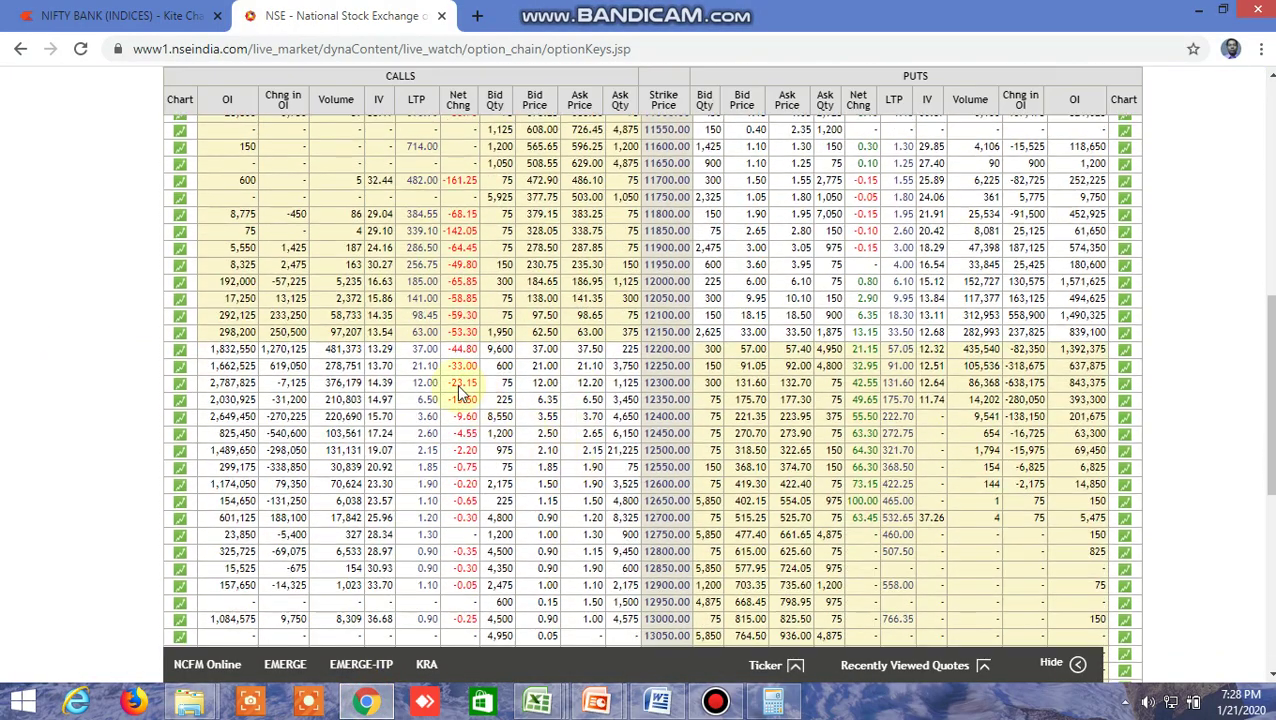
pyautogui.click(537, 700)
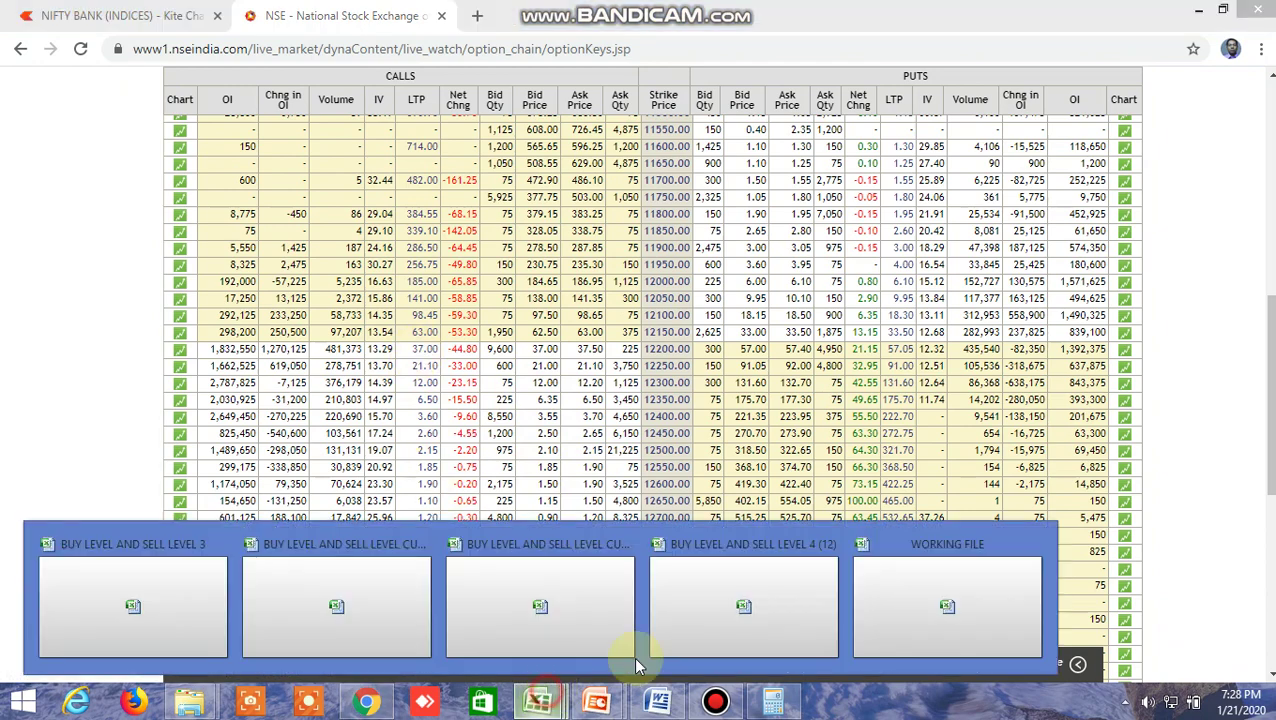
pyautogui.click(954, 604)
pyautogui.write('13')
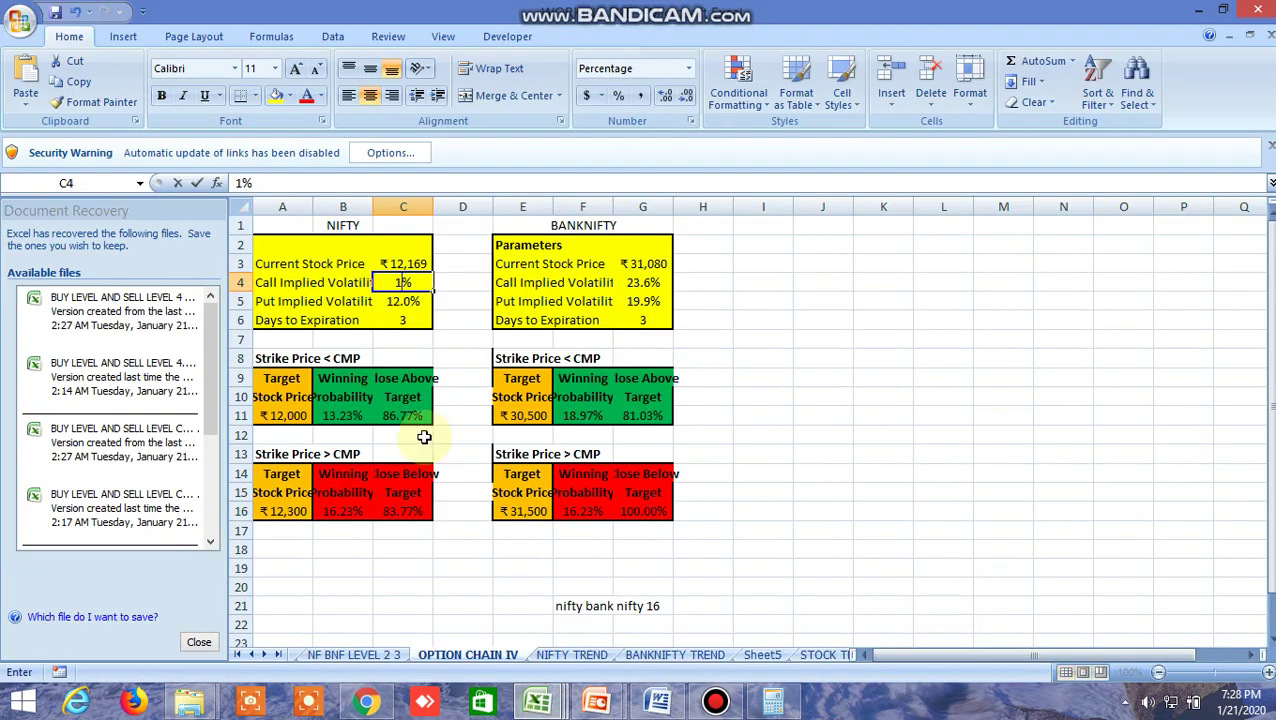
pyautogui.write('.29')
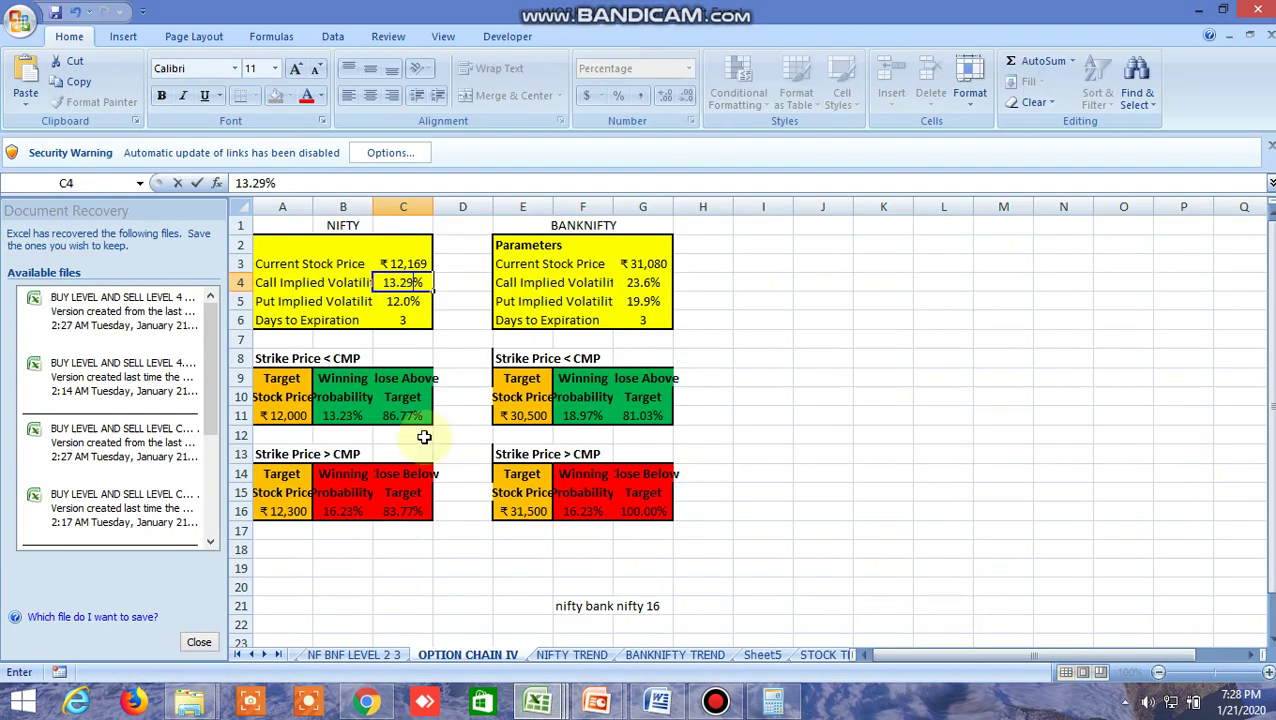
pyautogui.click(478, 434)
# Look up the put IV for the 12200 strike in the NSE option chain and set NIFTY's Put Implied Volatility to 12.32%.
pyautogui.click(405, 302)
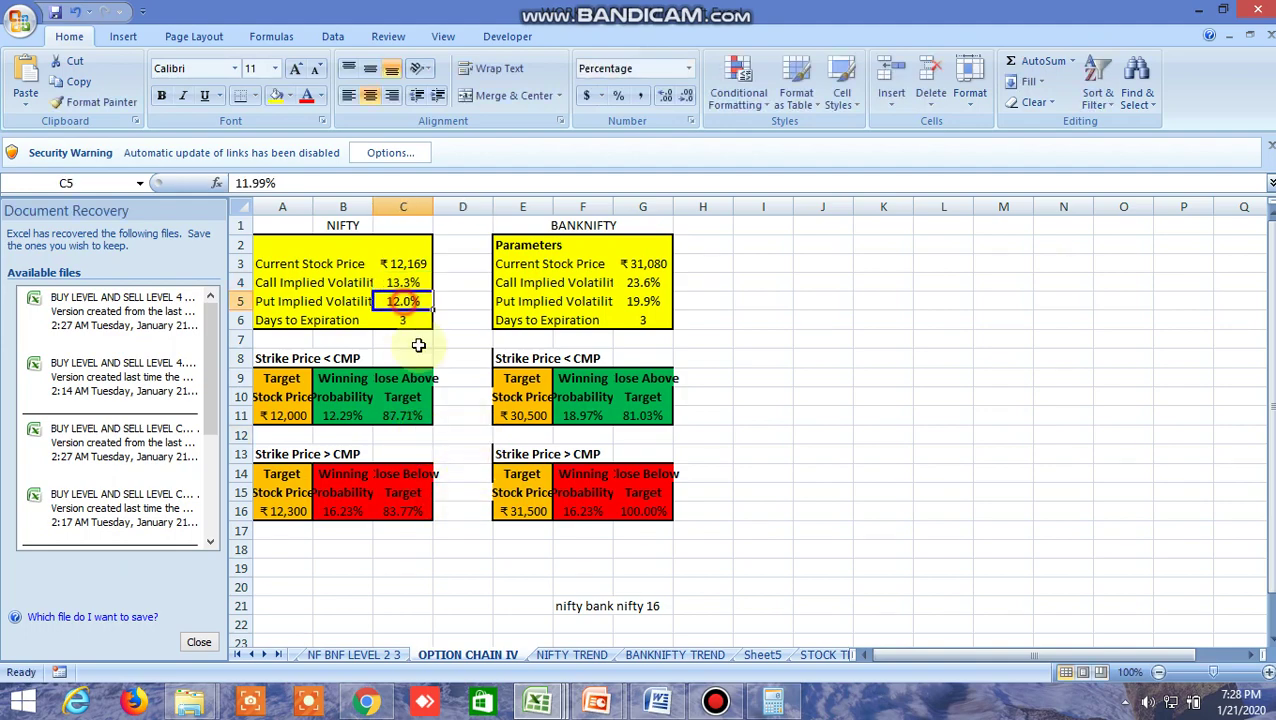
pyautogui.click(380, 700)
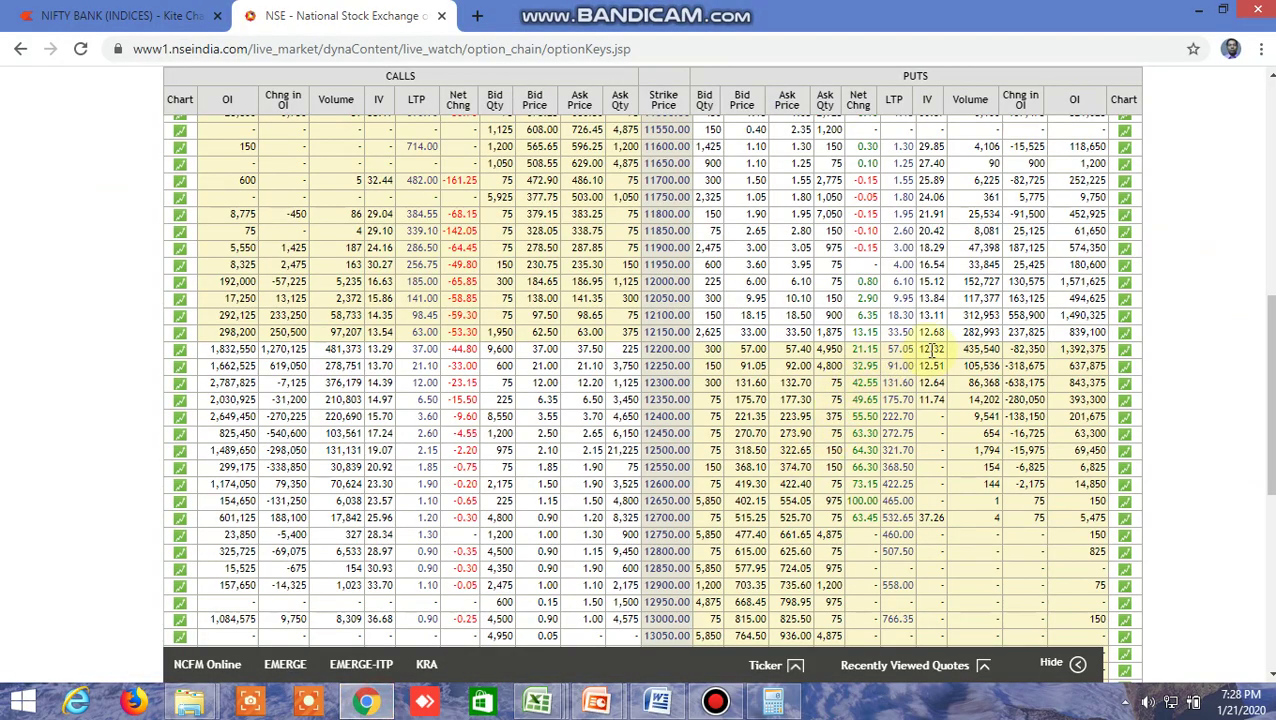
pyautogui.moveTo(537, 700)
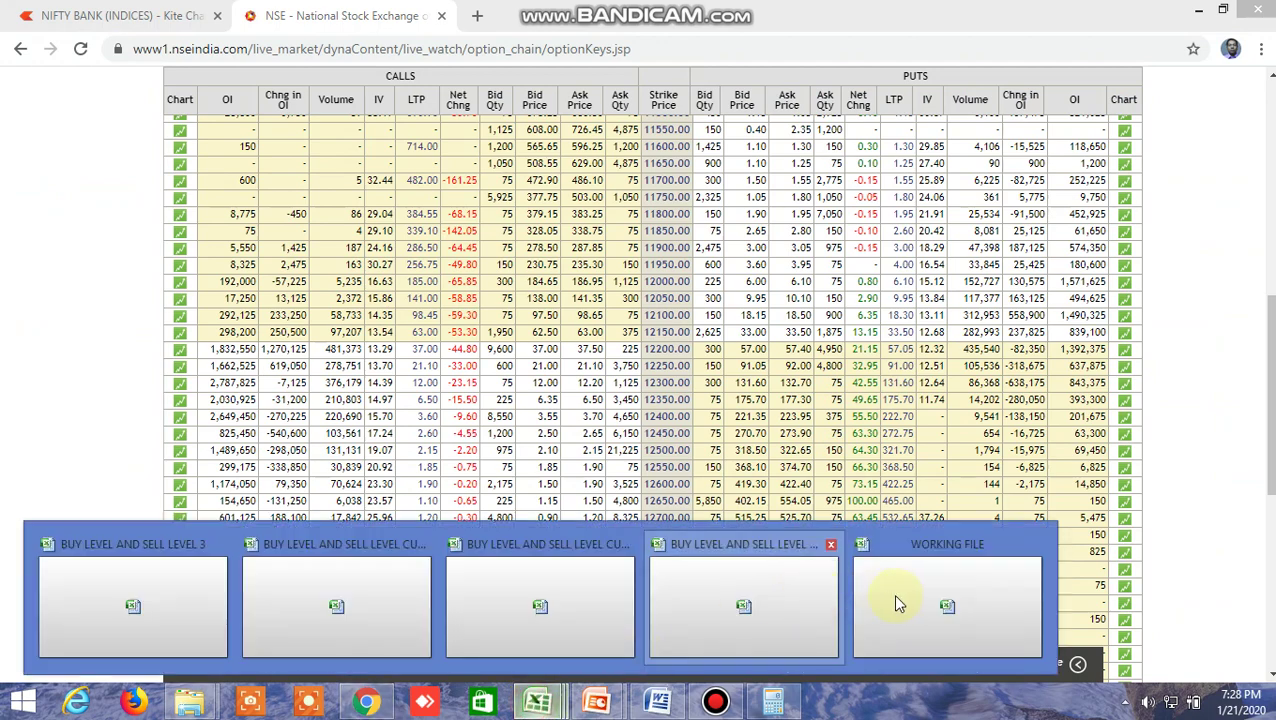
pyautogui.click(924, 590)
pyautogui.write('12')
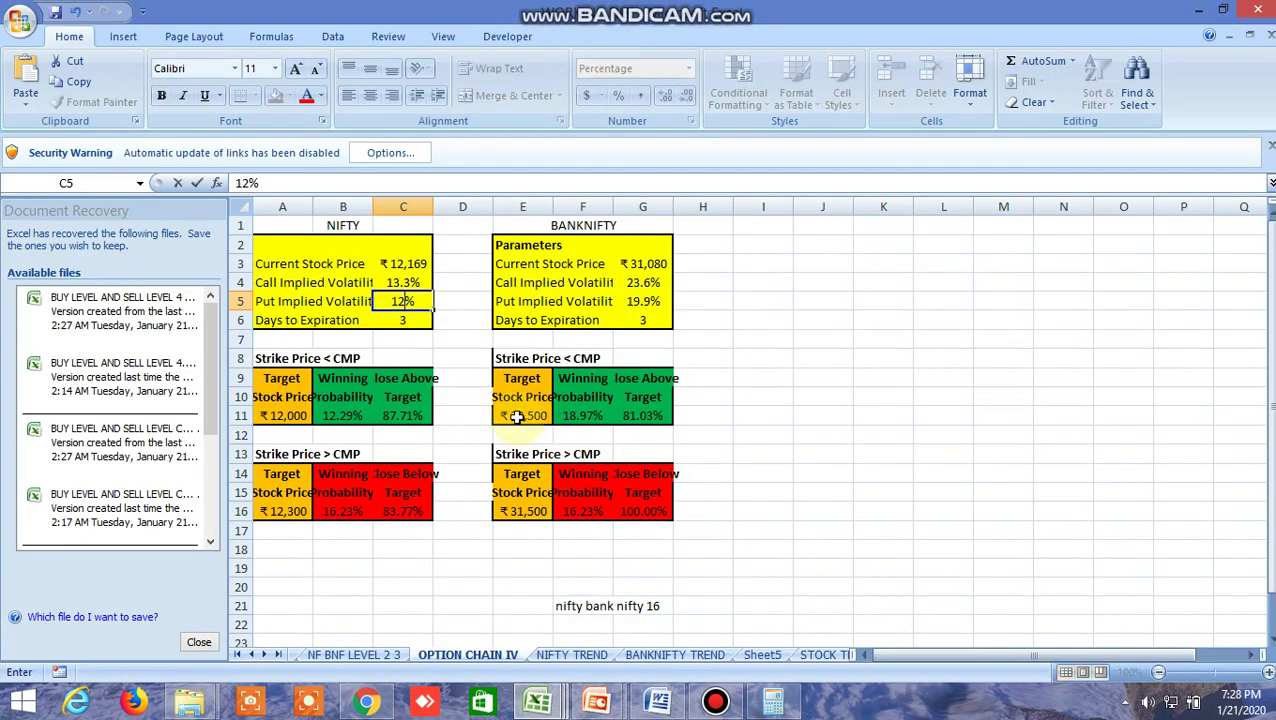
pyautogui.write('.32')
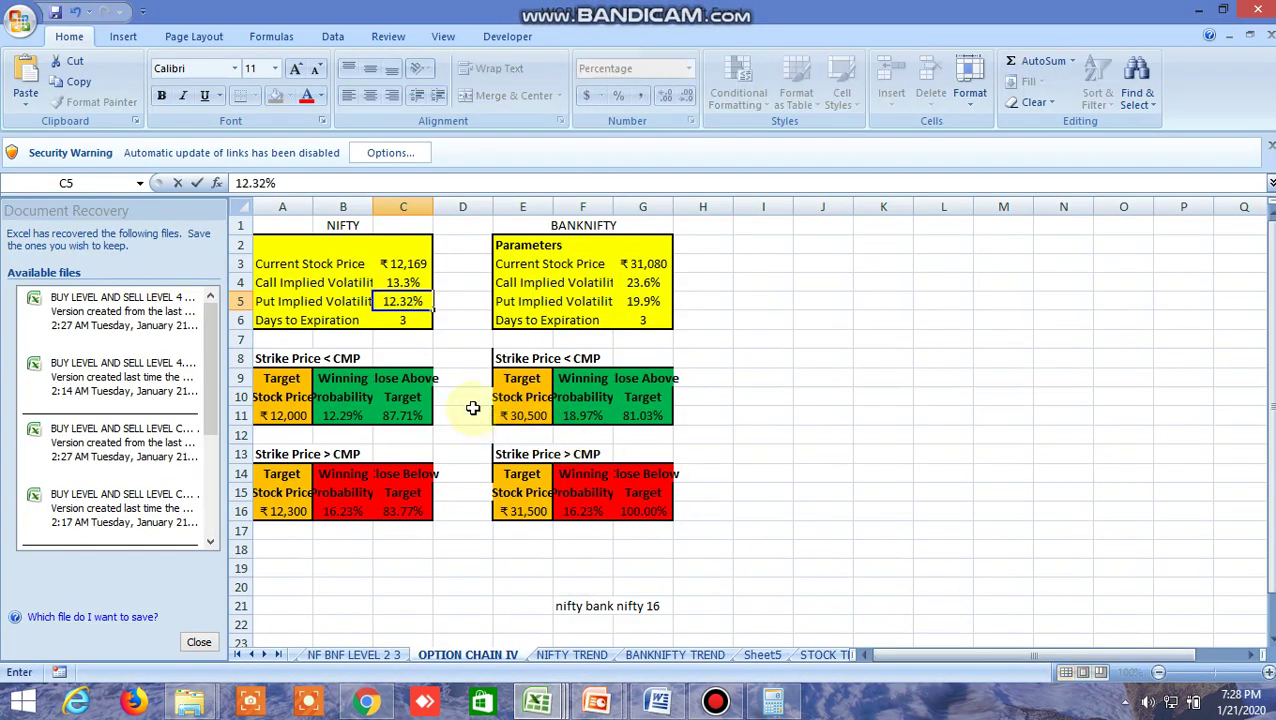
pyautogui.click(462, 357)
# Set NIFTY's Days to Expiration to 2 in the option probability sheet.
pyautogui.click(408, 318)
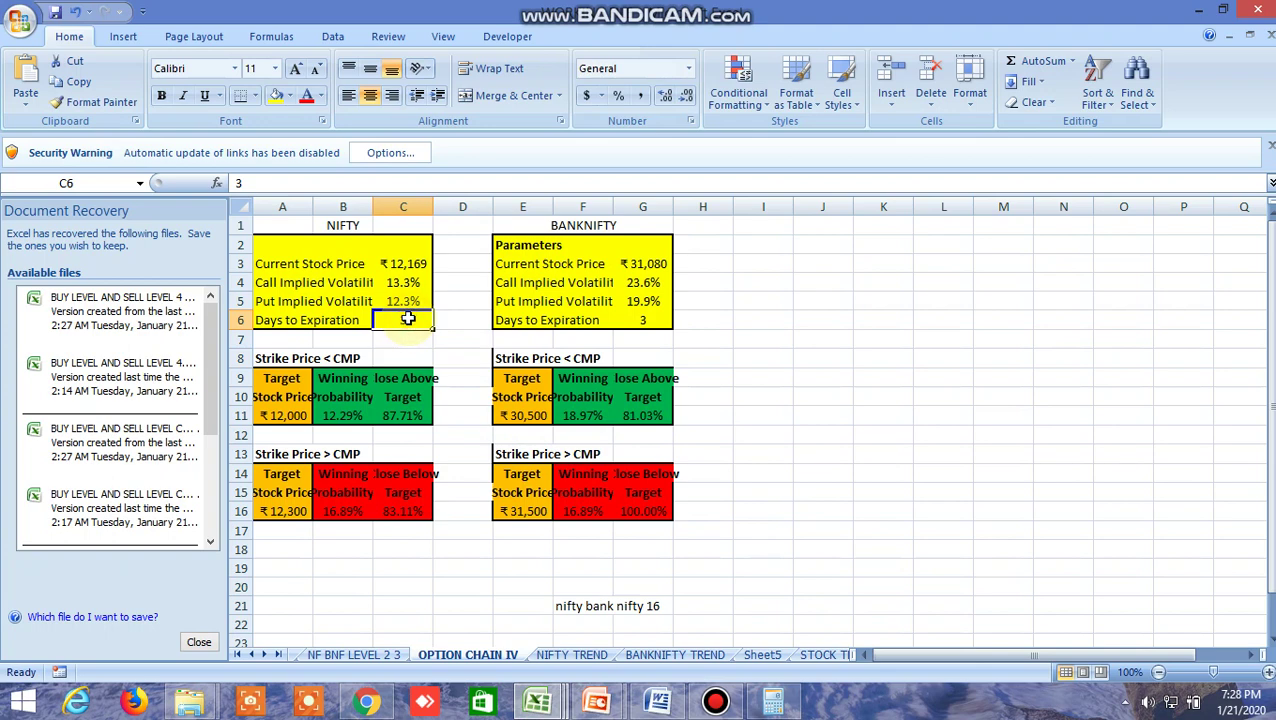
pyautogui.write('2')
pyautogui.click(415, 603)
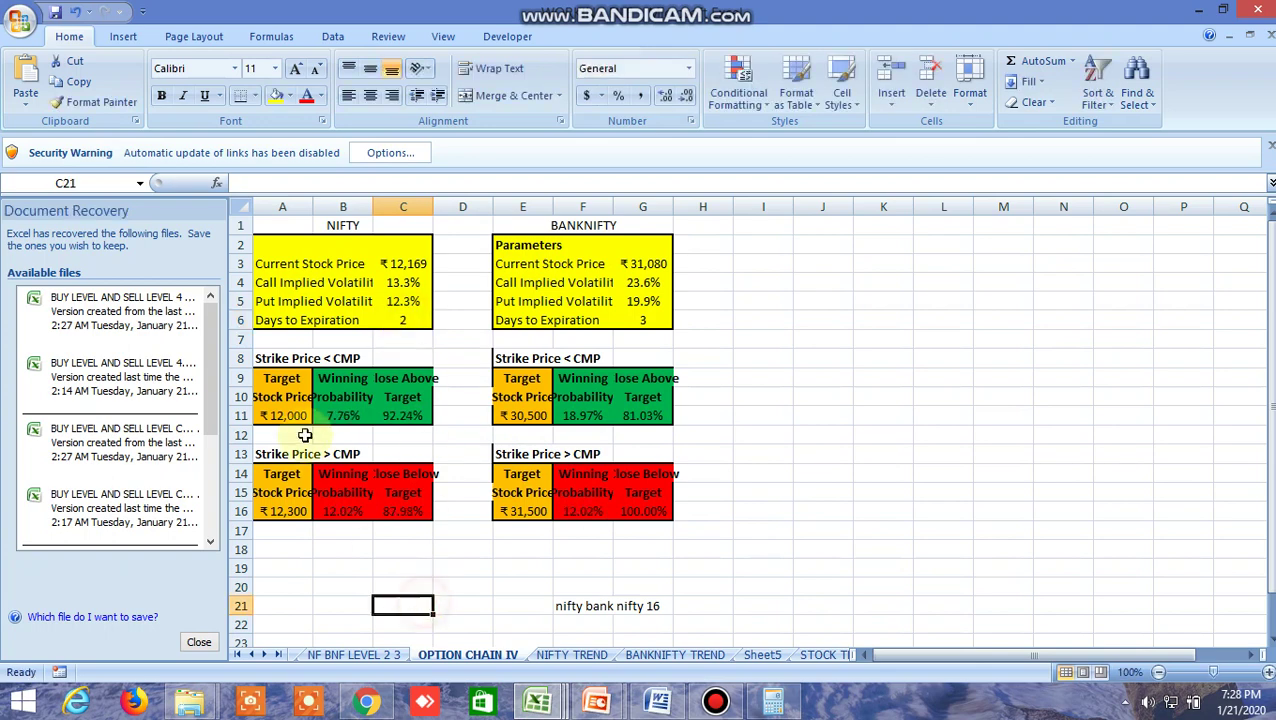
# Check NIFTY's winning and closing probabilities for the 12,000 and 12,300 target stock prices.
pyautogui.click(288, 414)
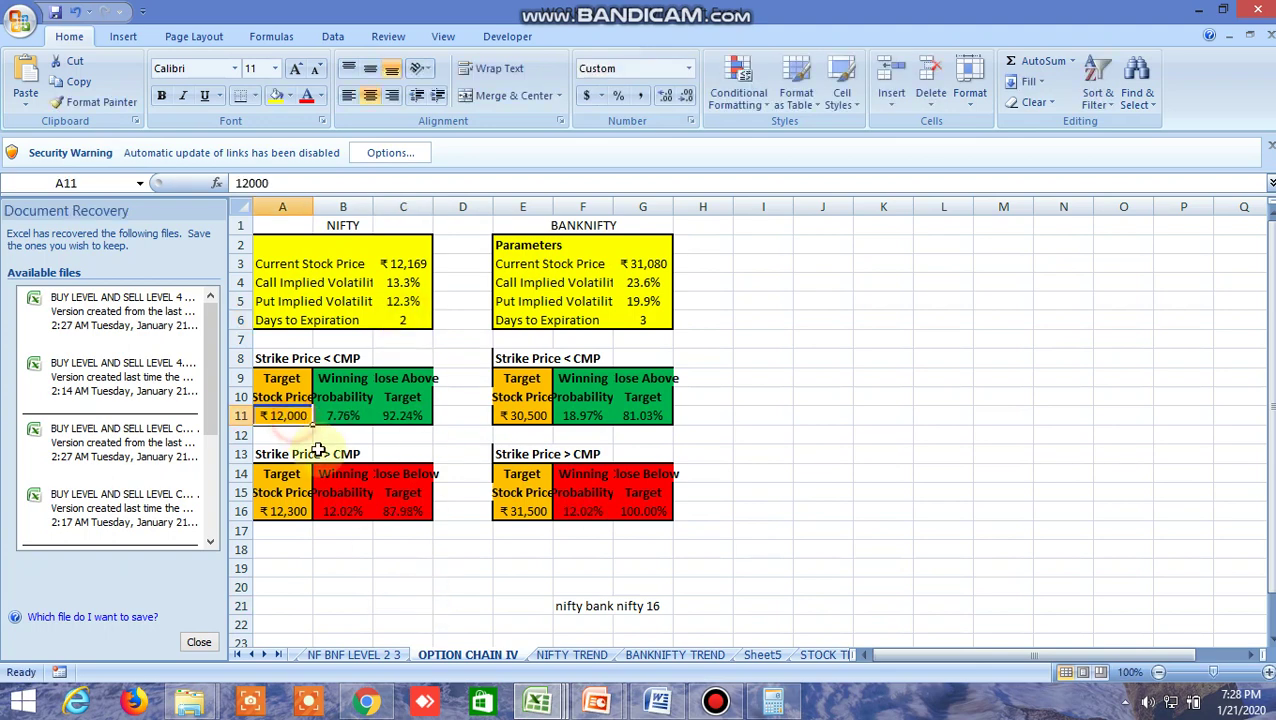
pyautogui.click(287, 511)
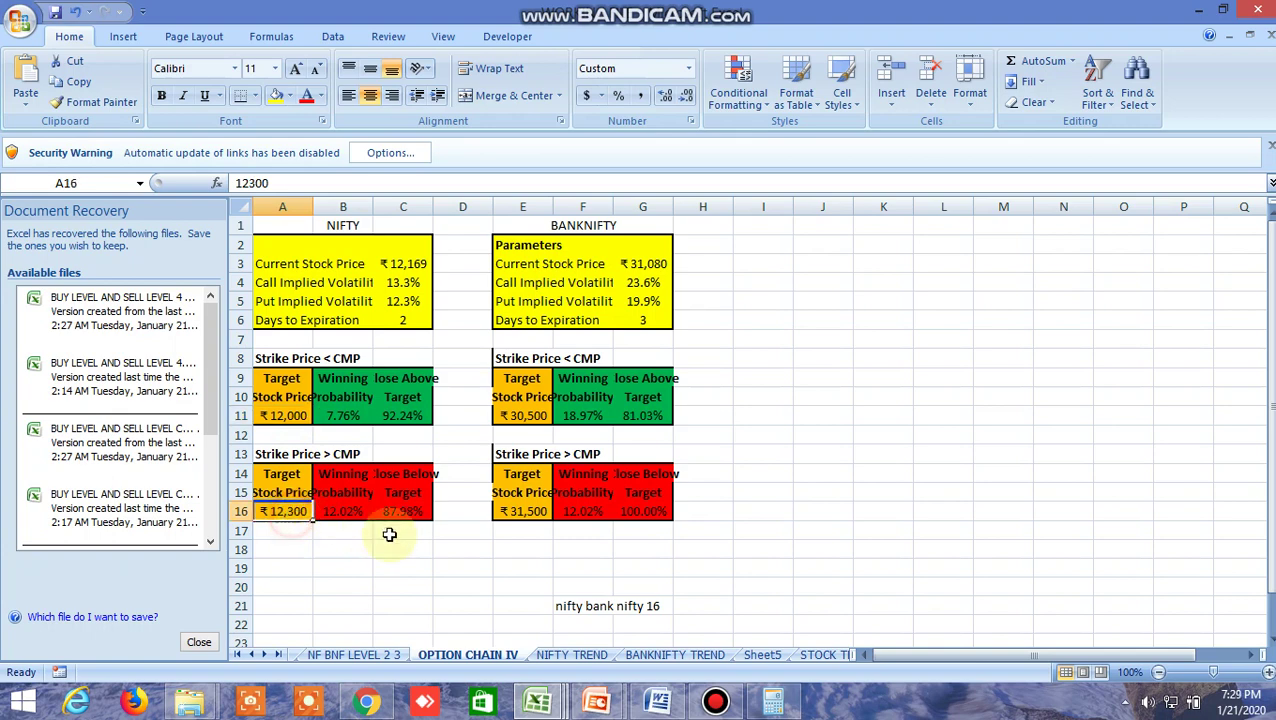
pyautogui.click(280, 416)
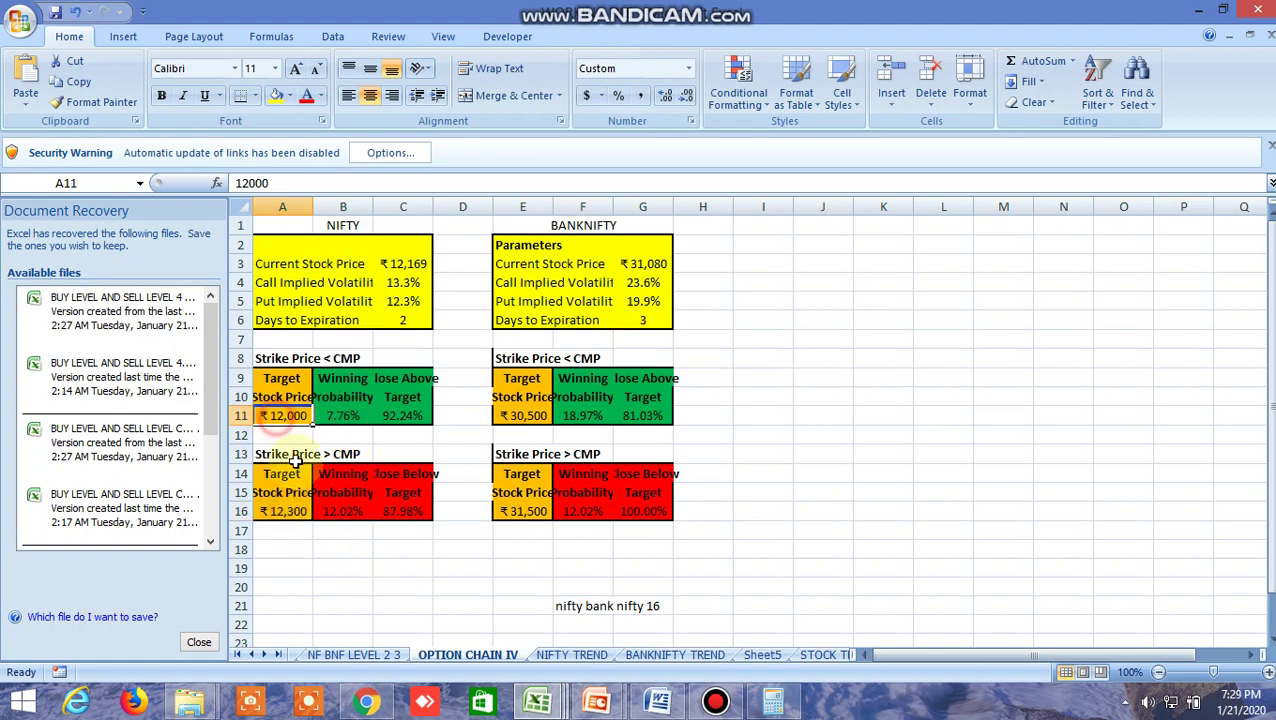
pyautogui.click(285, 511)
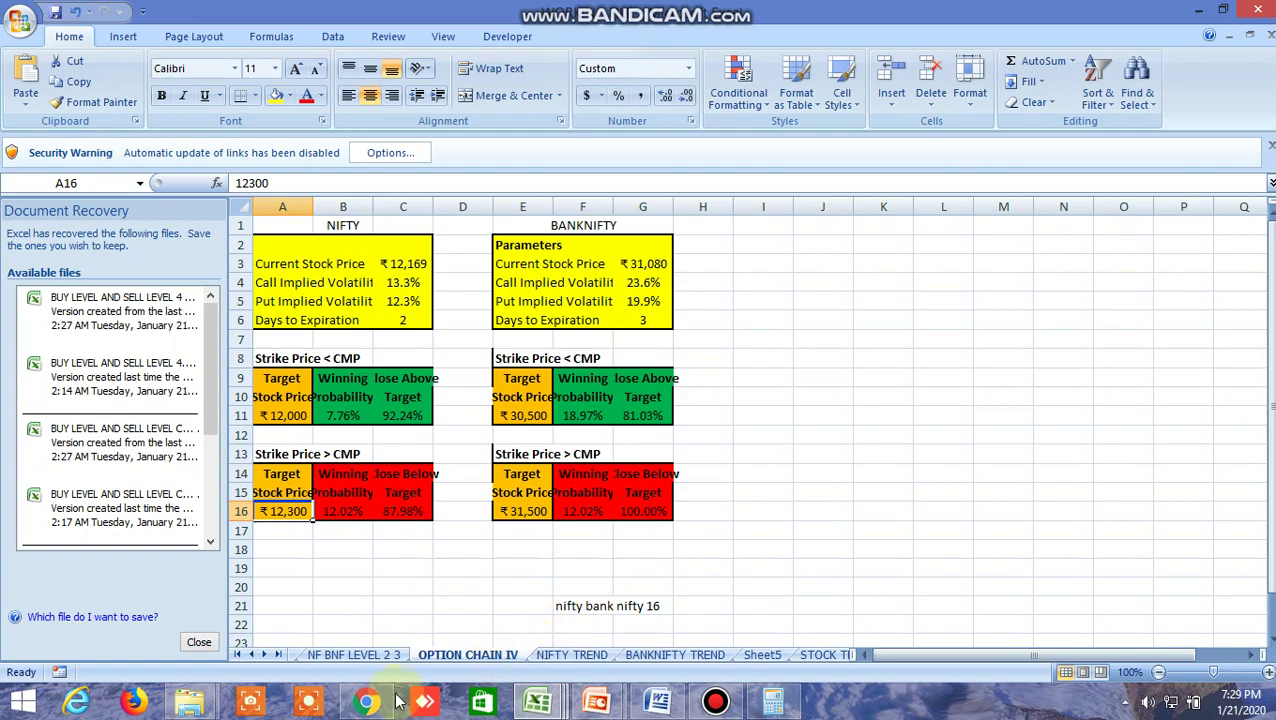
# Switch to the NSE option chain in Chrome and show the options contracts for BANKNIFTY.
pyautogui.click(367, 702)
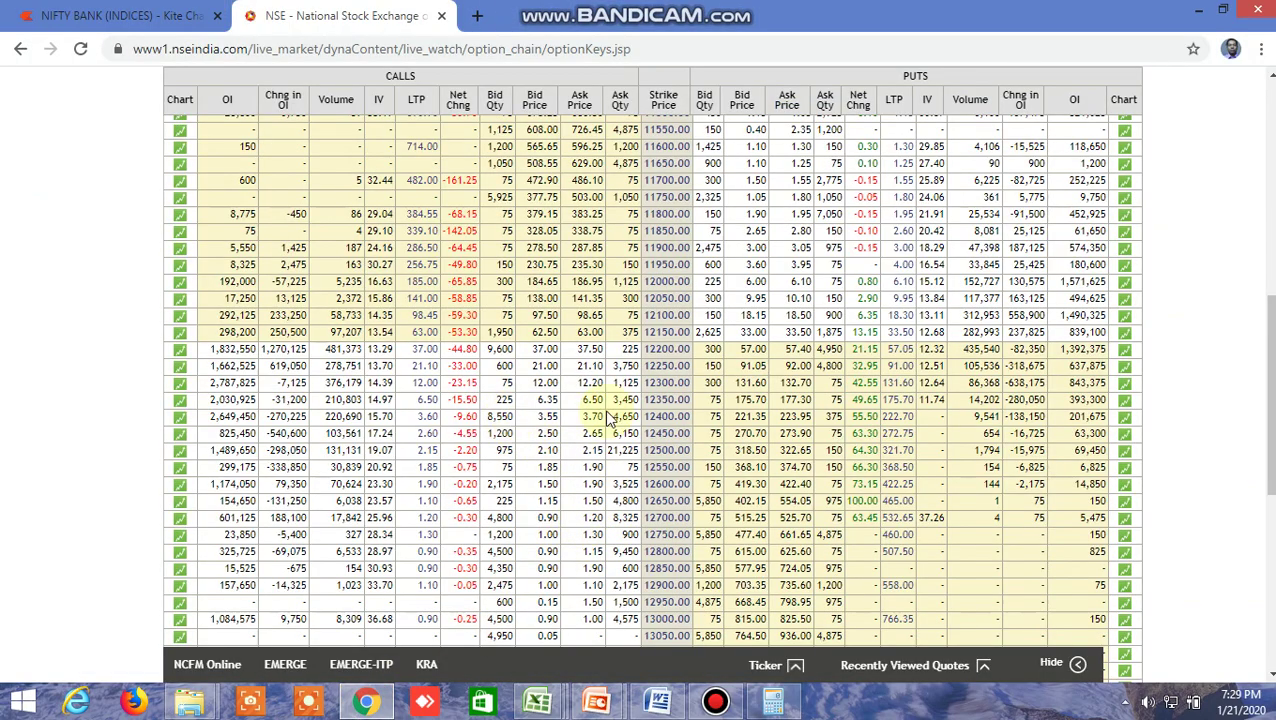
pyautogui.scroll(-2, 658, 440)
pyautogui.scroll(1, 658, 440)
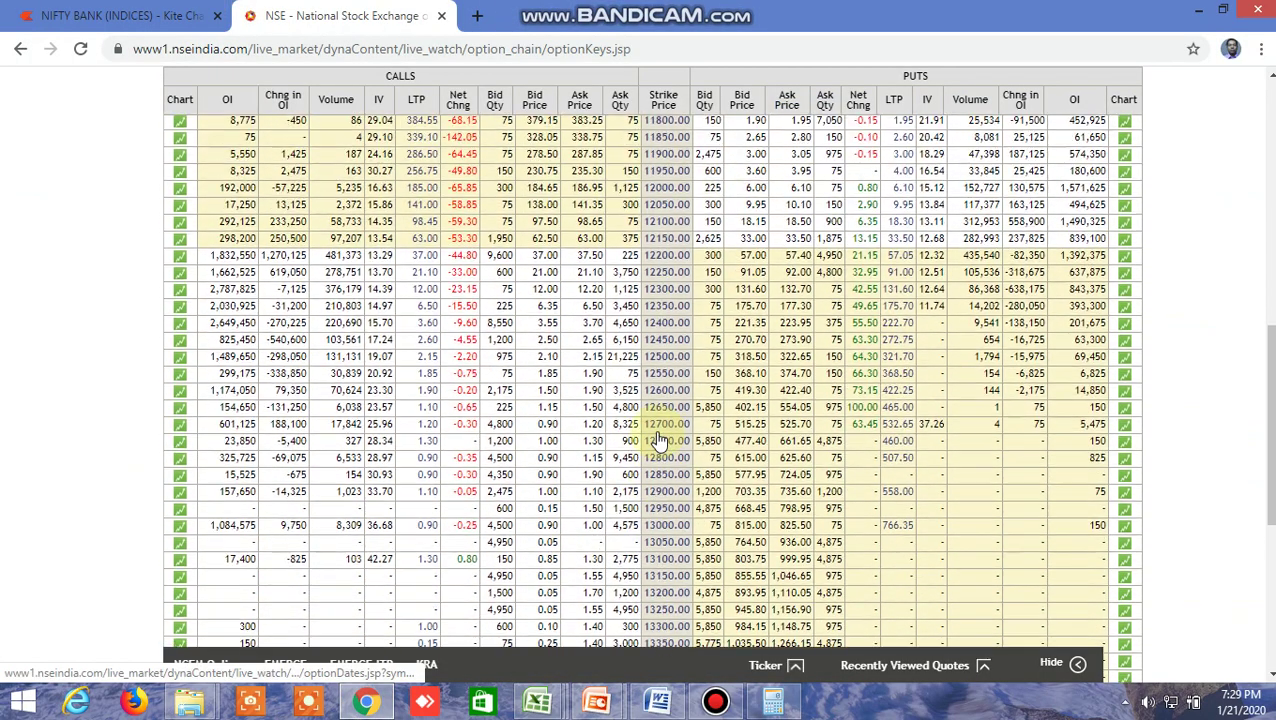
pyautogui.scroll(6, 658, 440)
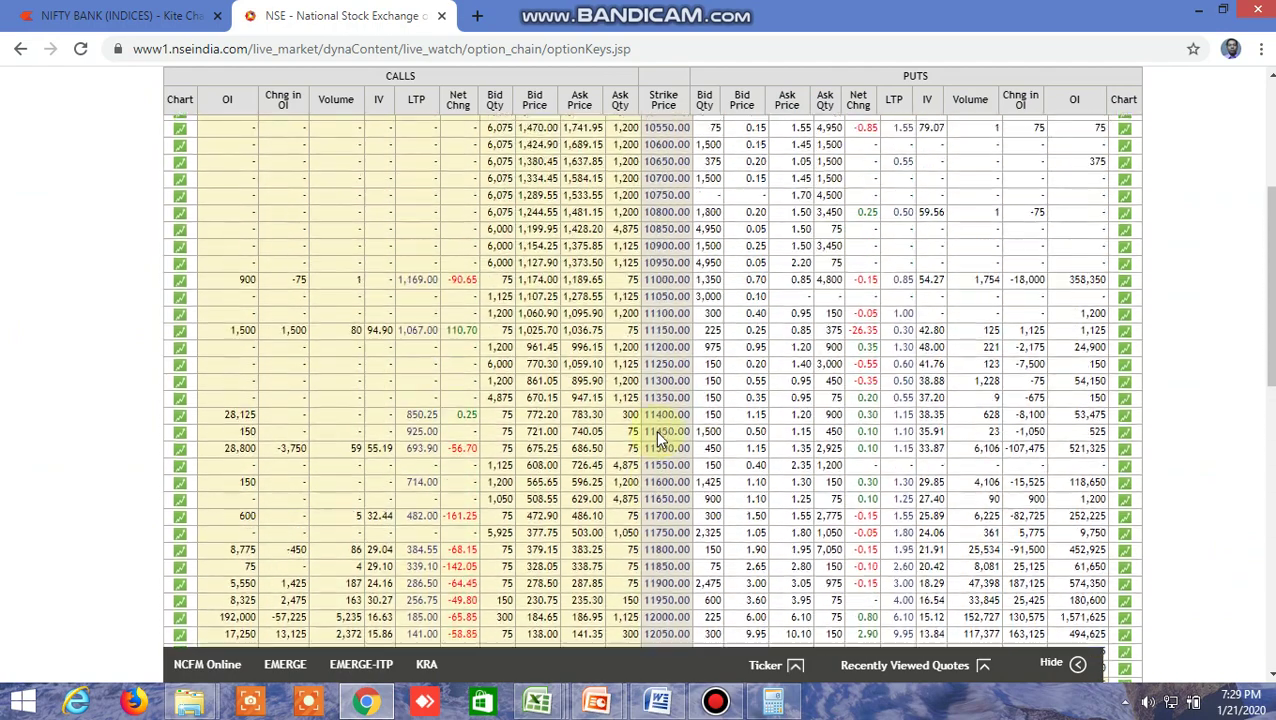
pyautogui.scroll(1, 658, 440)
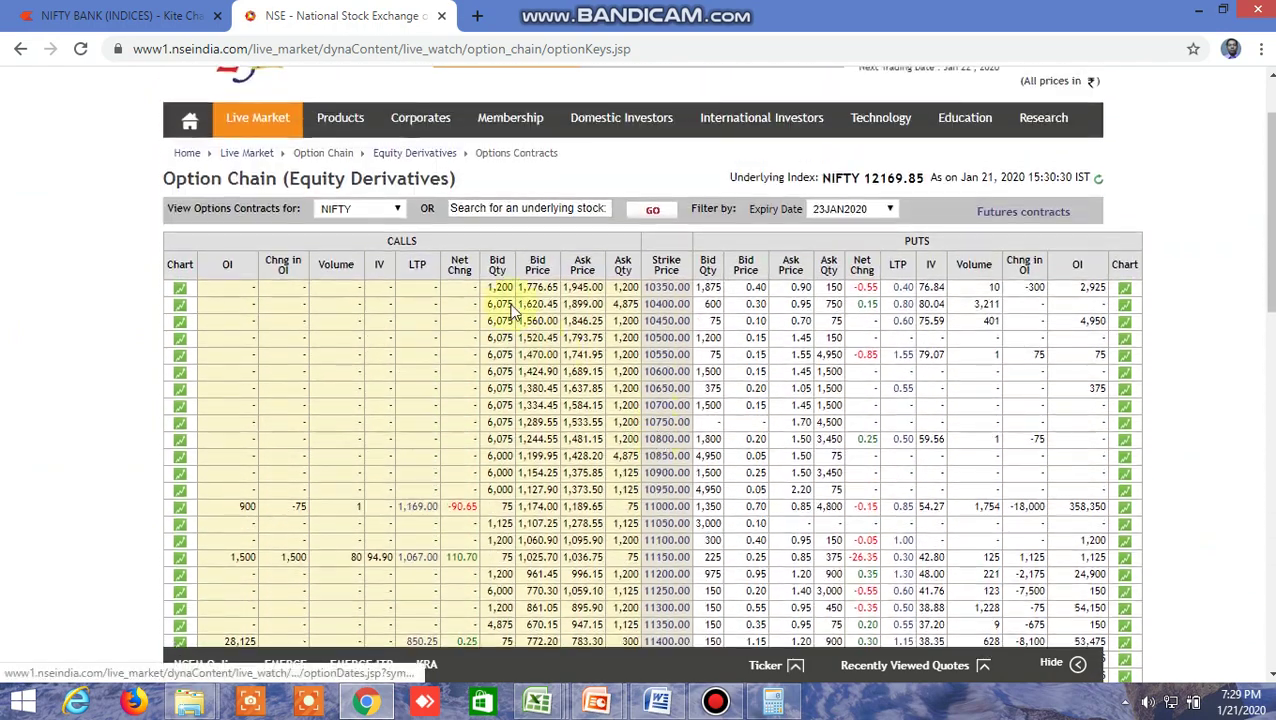
pyautogui.click(385, 215)
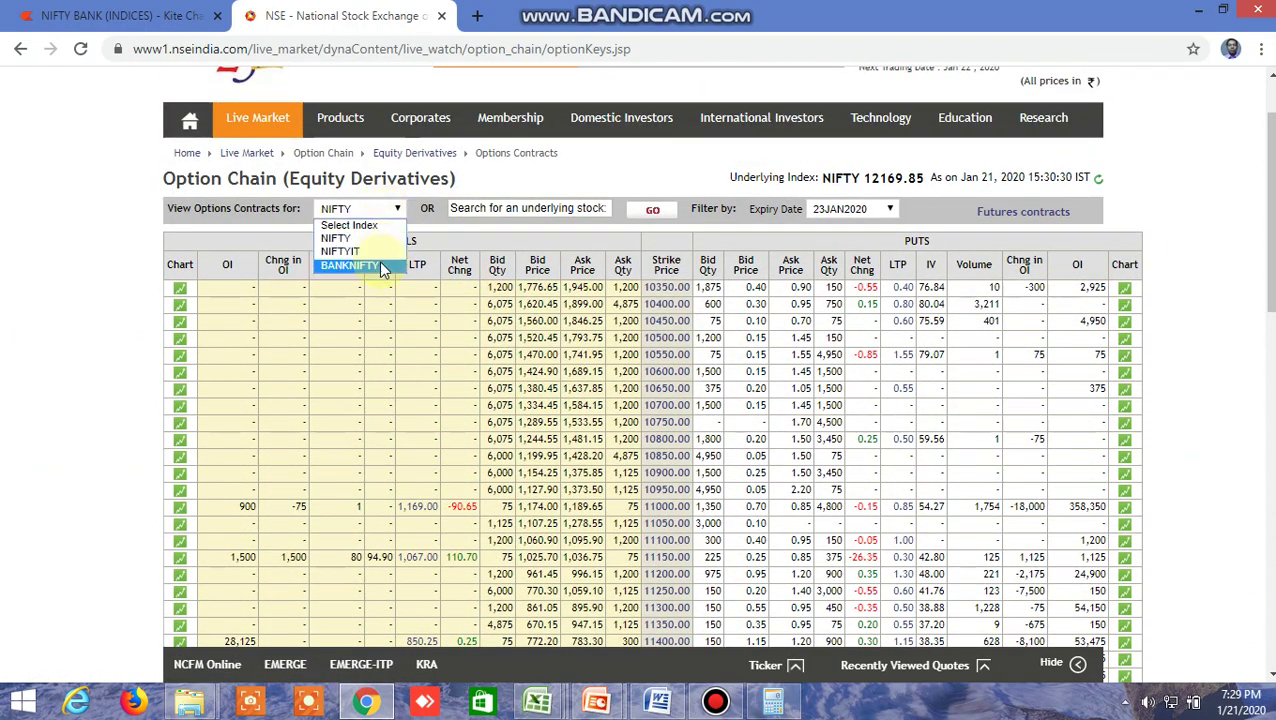
pyautogui.click(350, 266)
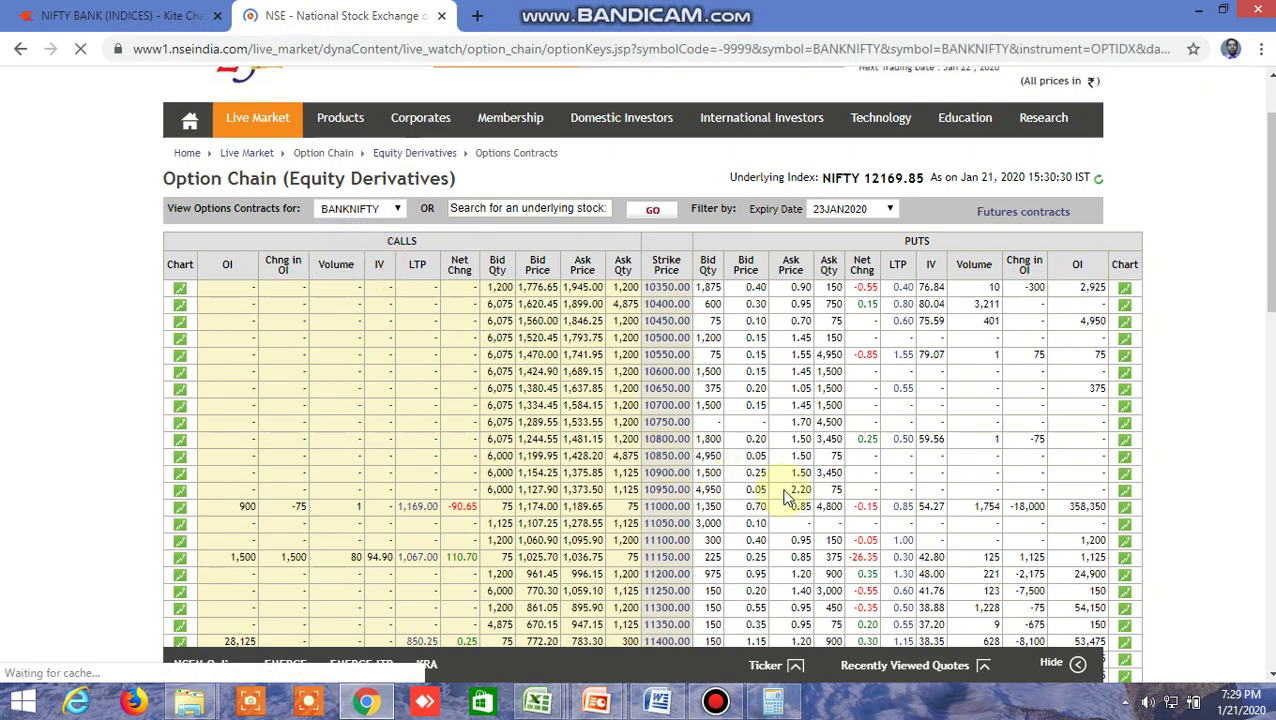
# Examine the BANKNIFTY strikes from the at-the-money rows down to the total call and put open interest.
pyautogui.scroll(-12, 834, 521)
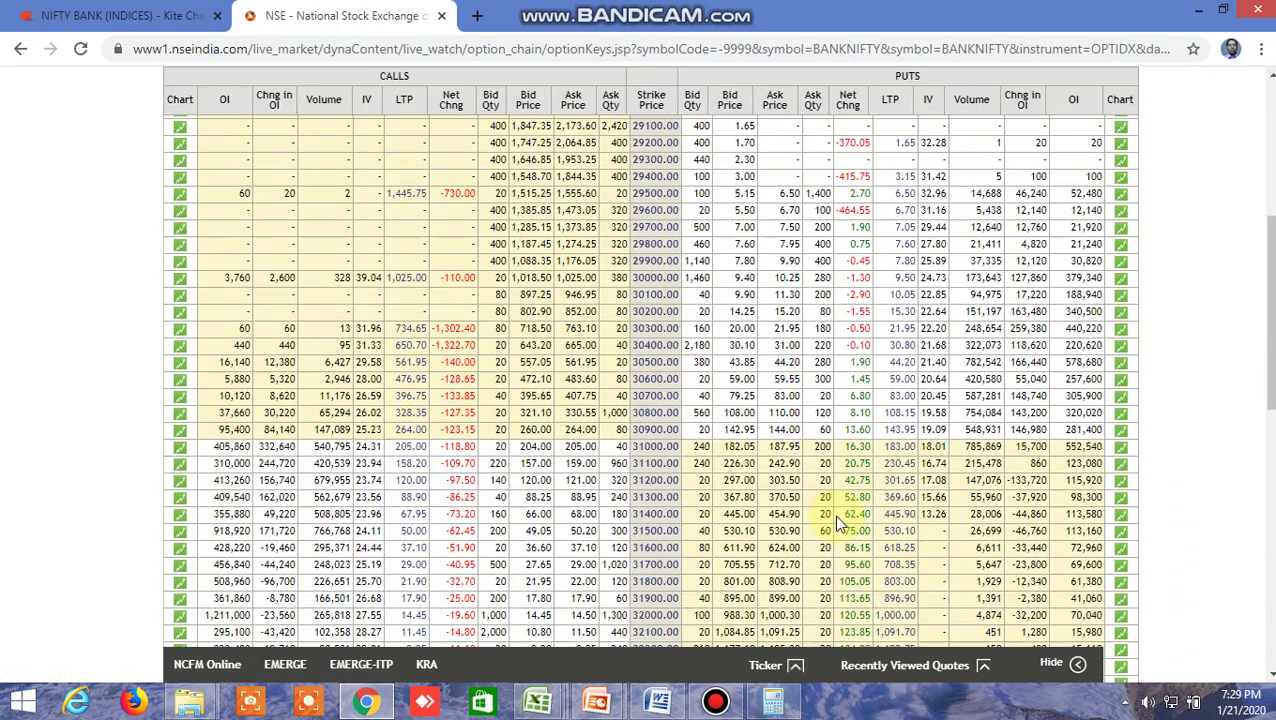
pyautogui.scroll(-2, 834, 521)
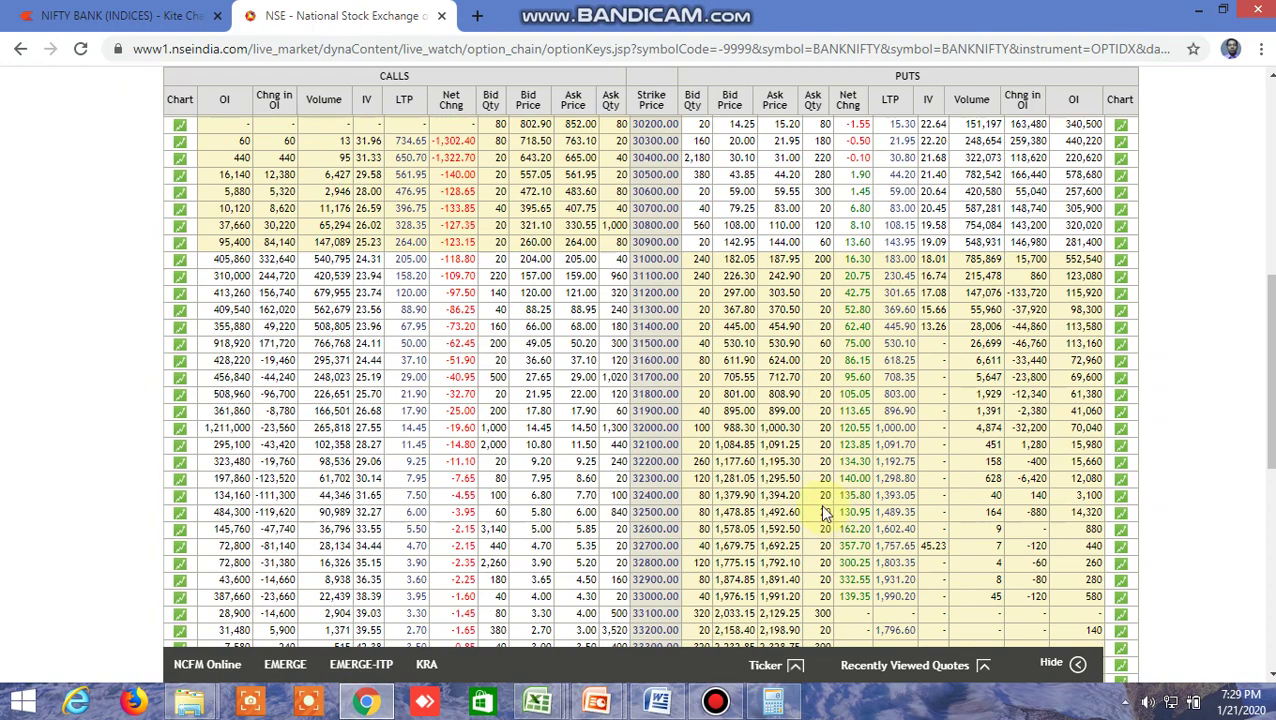
pyautogui.scroll(-3, 806, 494)
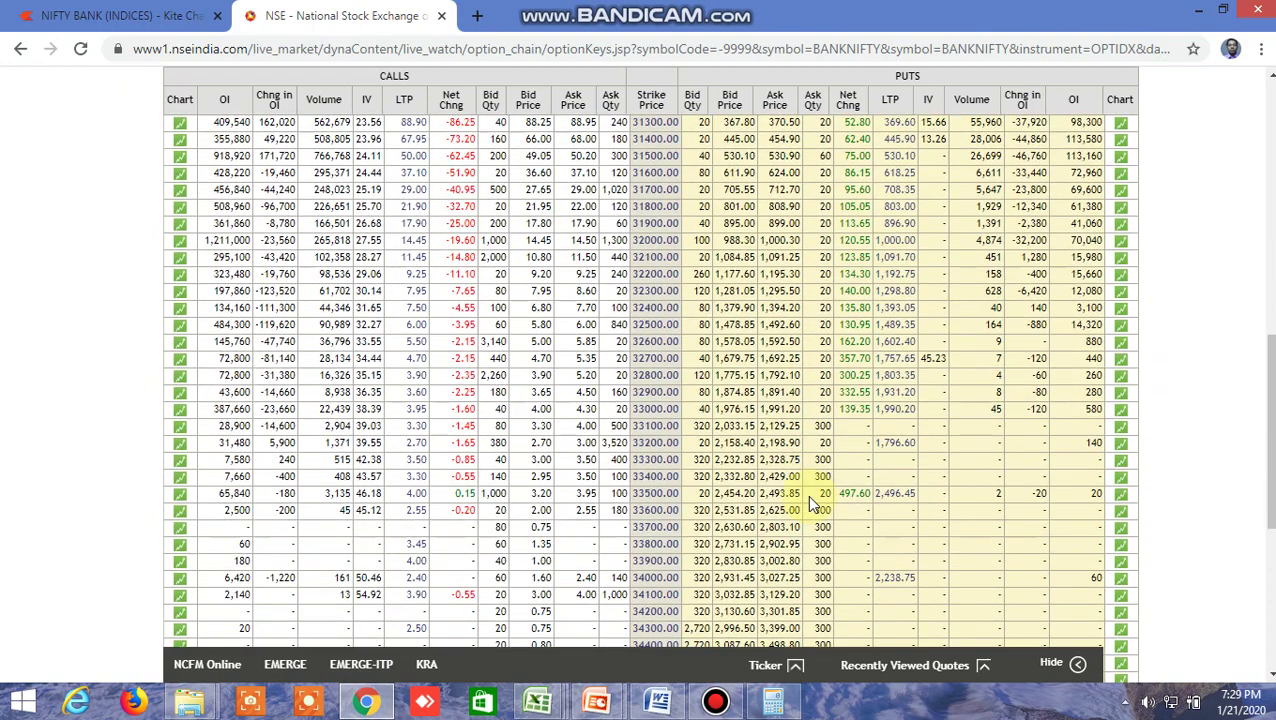
pyautogui.scroll(4, 806, 494)
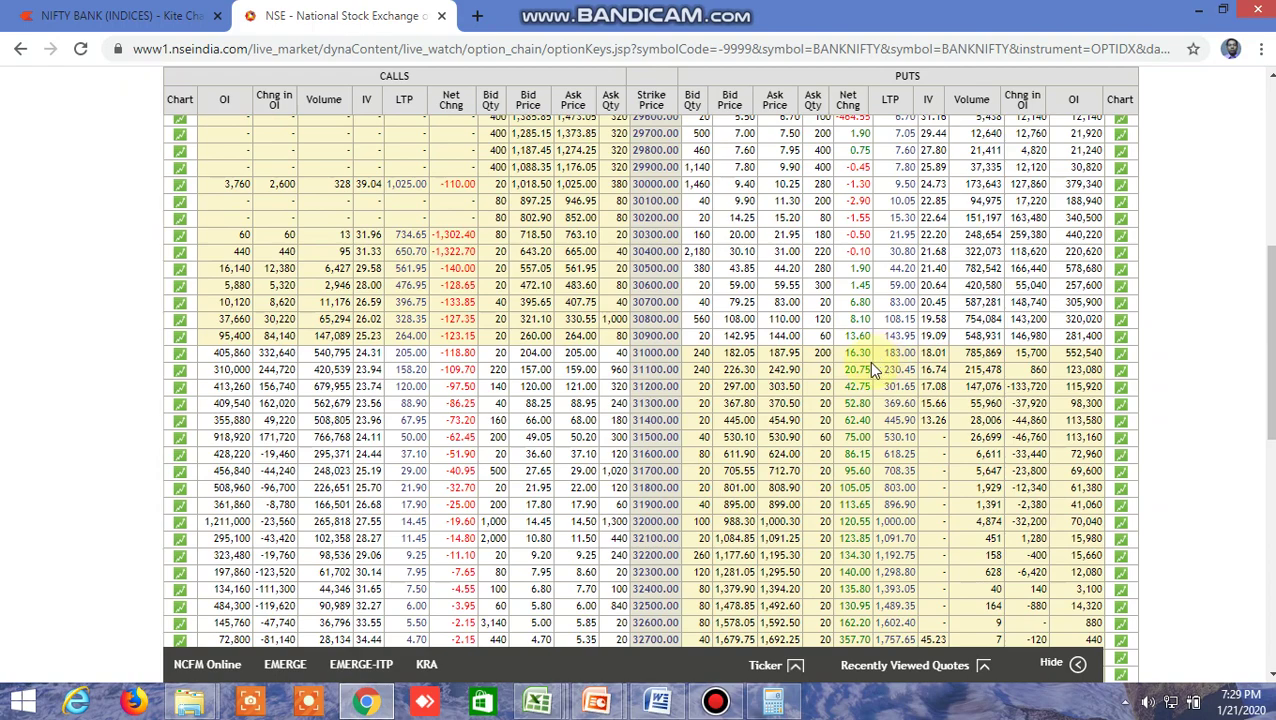
pyautogui.scroll(-7, 790, 386)
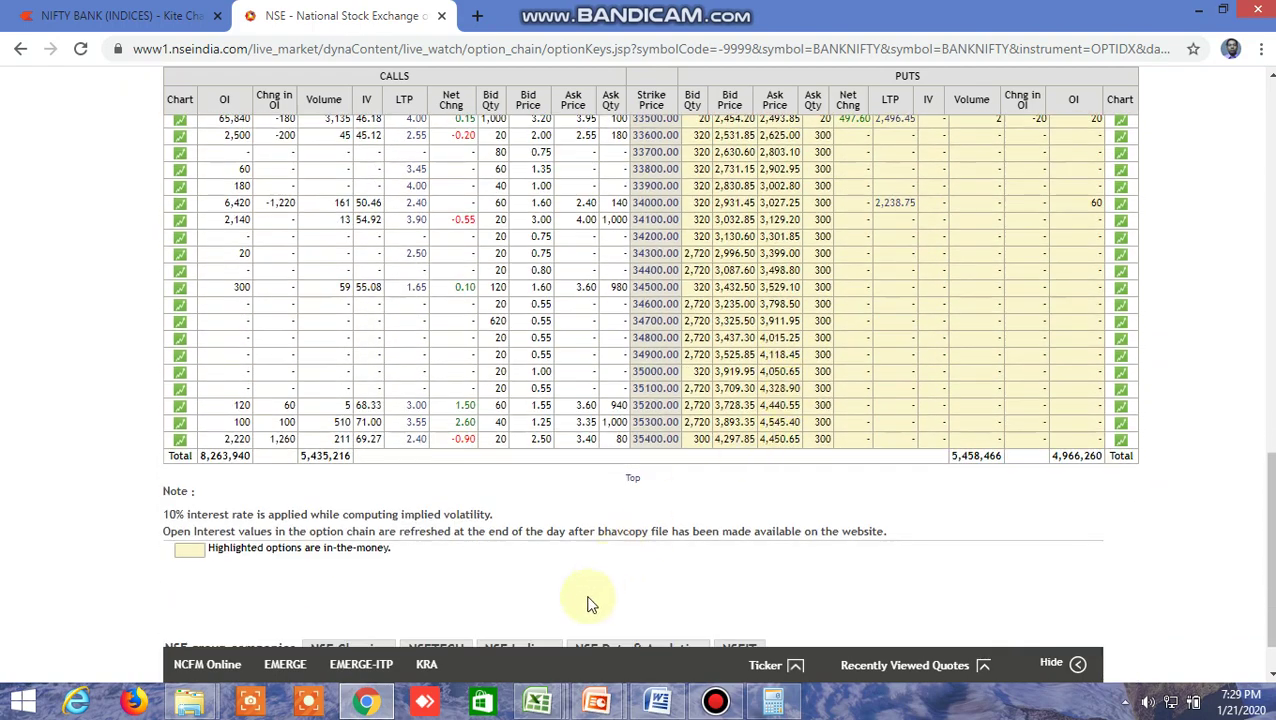
# Compare BANKNIFTY's total put and call open interest by dividing 4996 by 8263 in Calculator.
pyautogui.click(773, 700)
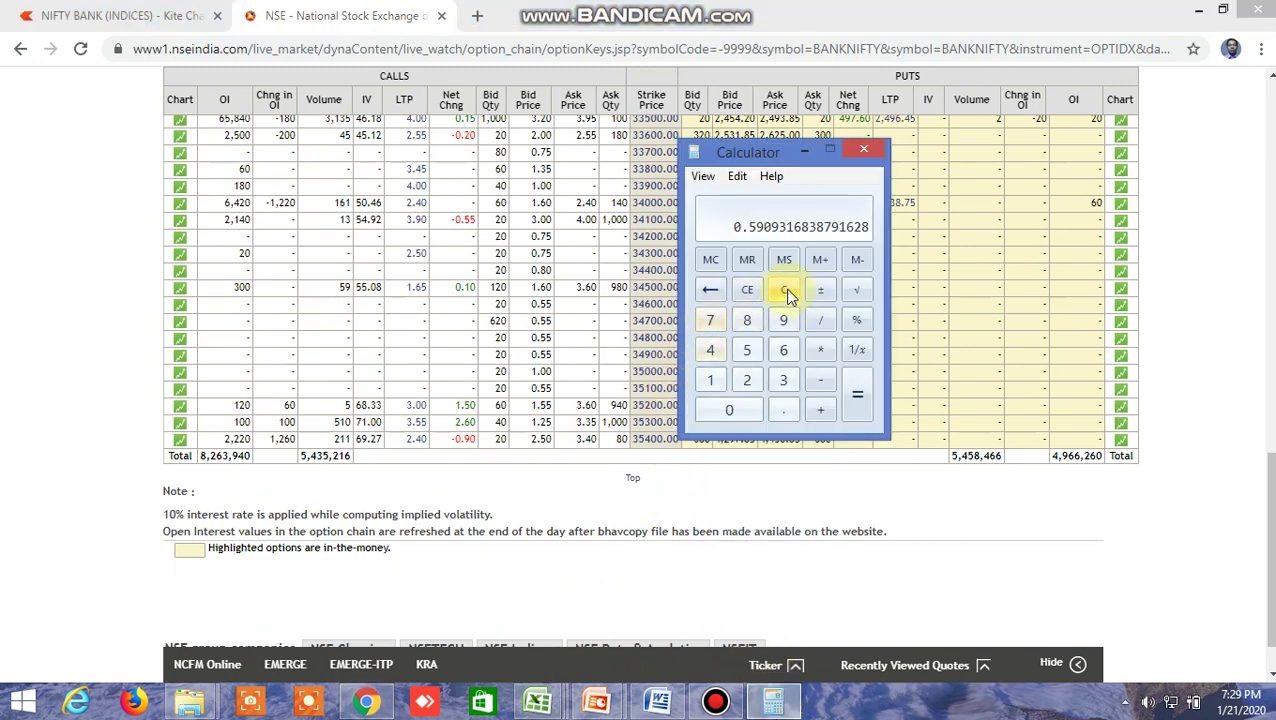
pyautogui.click(787, 291)
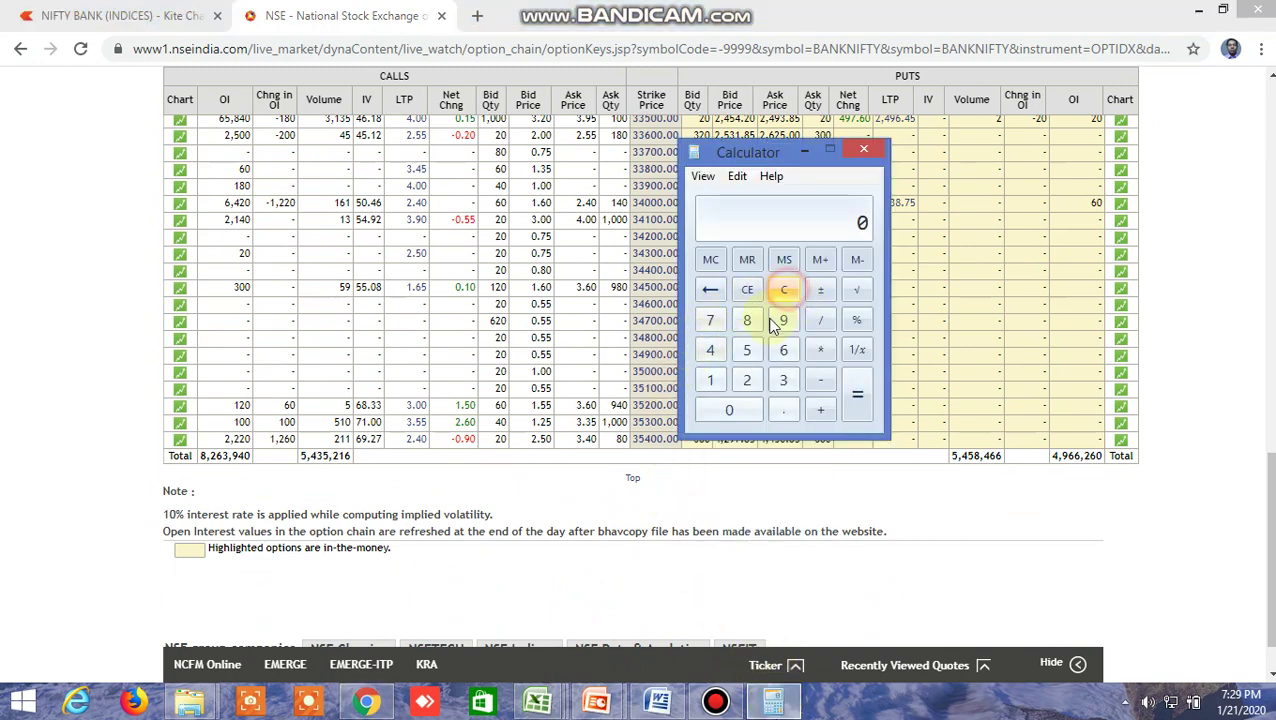
pyautogui.click(710, 350)
pyautogui.click(783, 320)
pyautogui.click(783, 320)
pyautogui.click(784, 349)
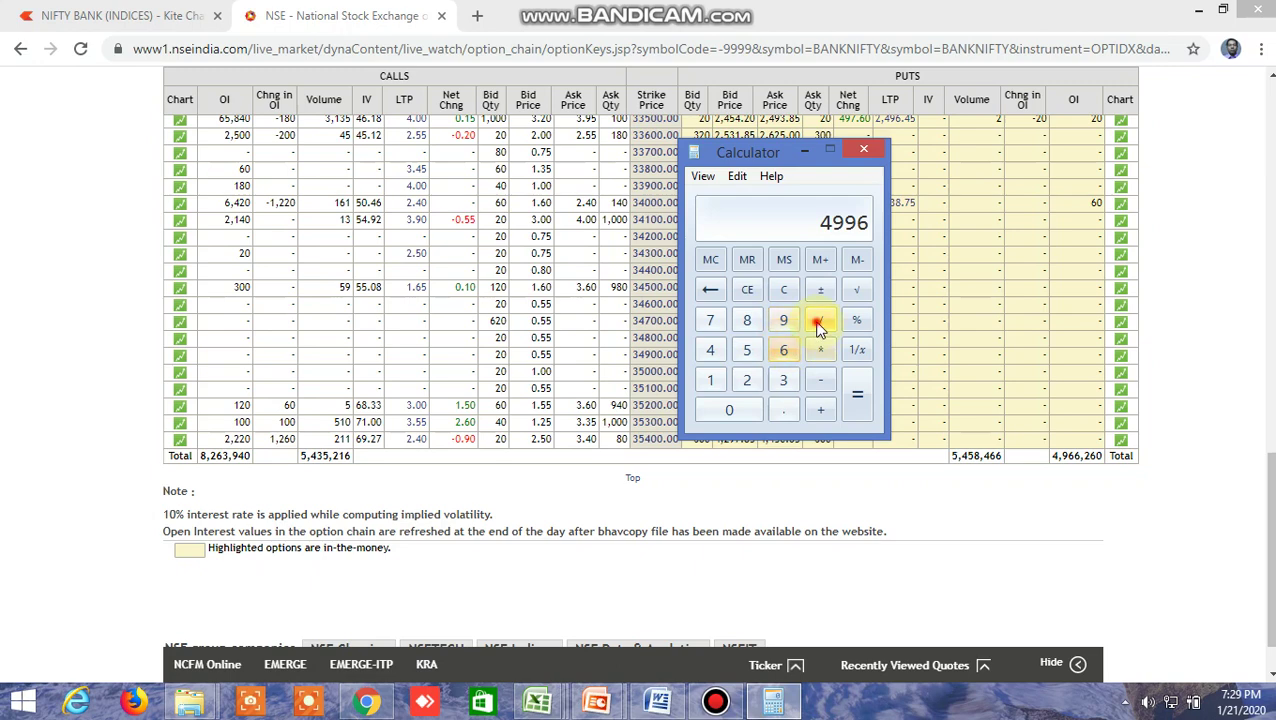
pyautogui.click(820, 320)
pyautogui.click(747, 320)
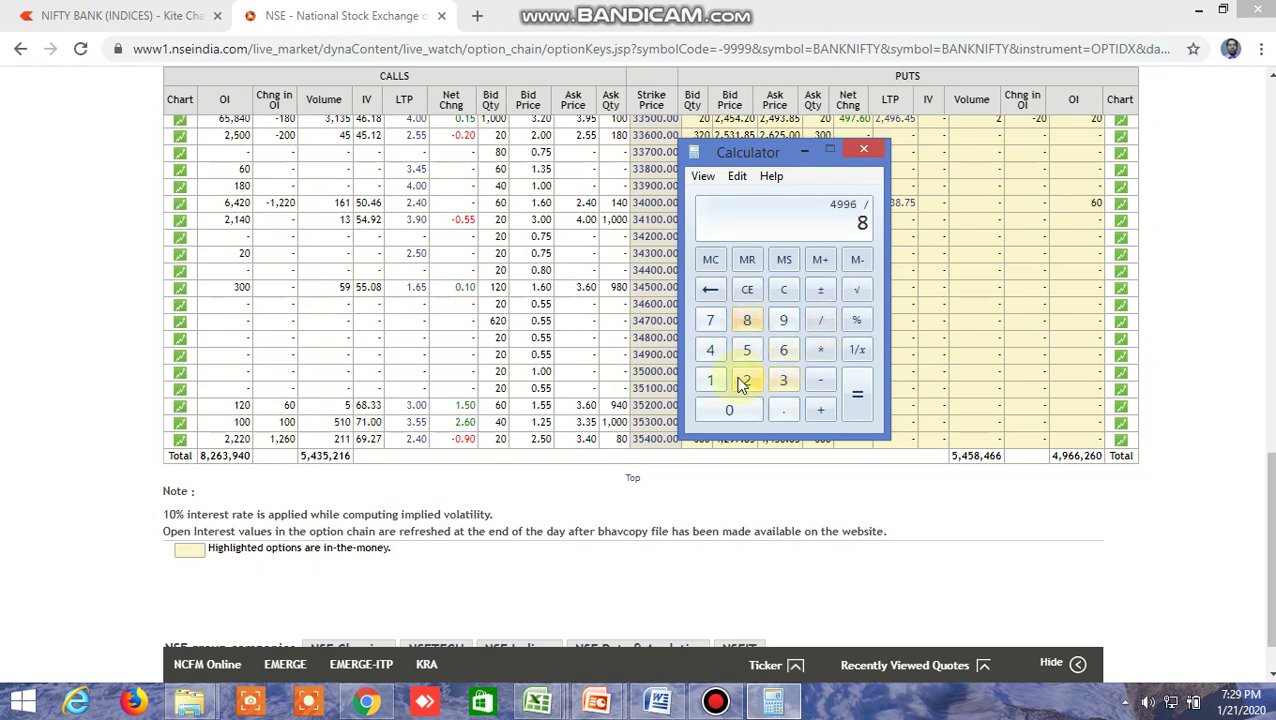
pyautogui.click(746, 380)
pyautogui.click(781, 351)
pyautogui.click(783, 380)
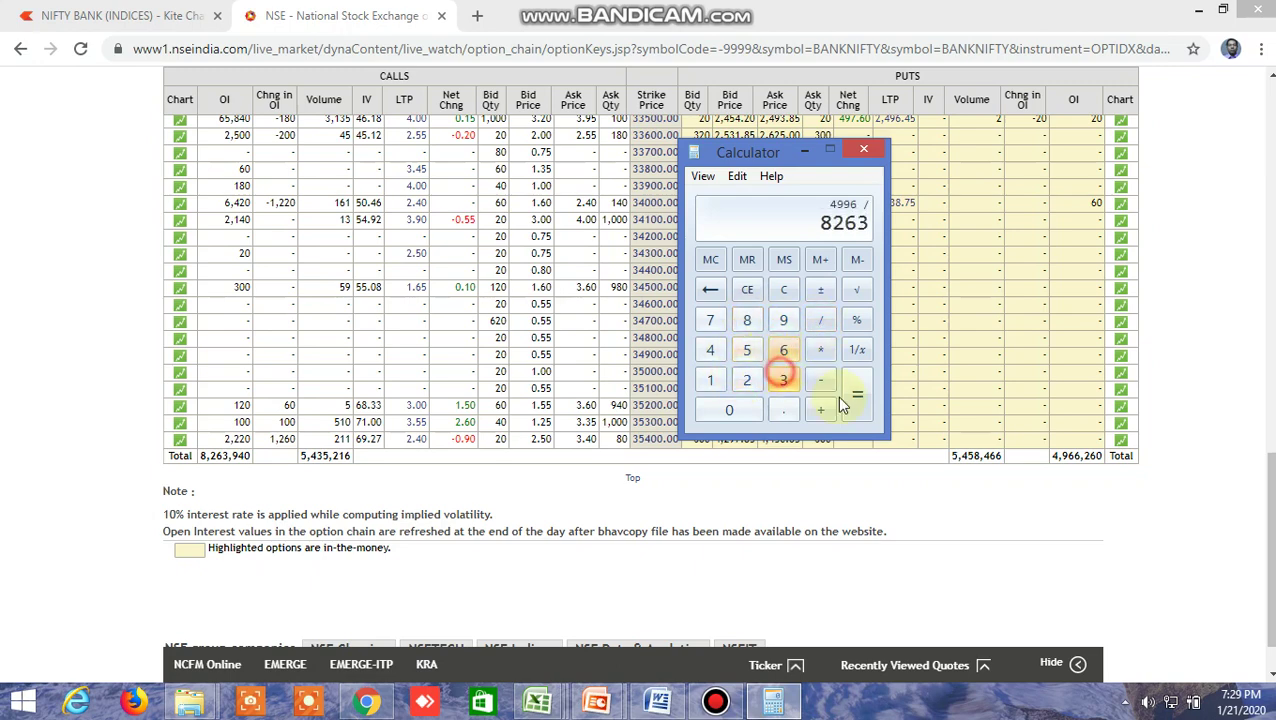
pyautogui.click(856, 395)
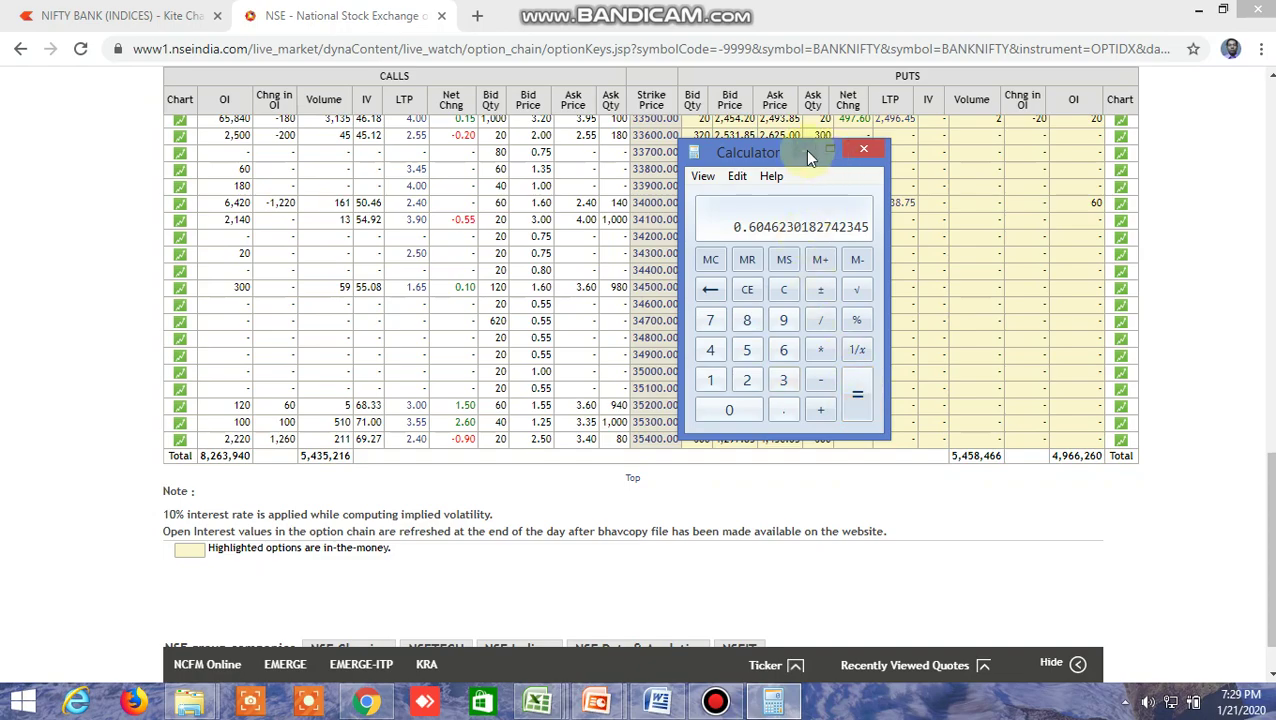
pyautogui.click(829, 150)
# Look up the underlying BANKNIFTY index in the option chain and set BANKNIFTY's Current Stock Price in WORKING FILE to 30947.
pyautogui.scroll(6, 716, 411)
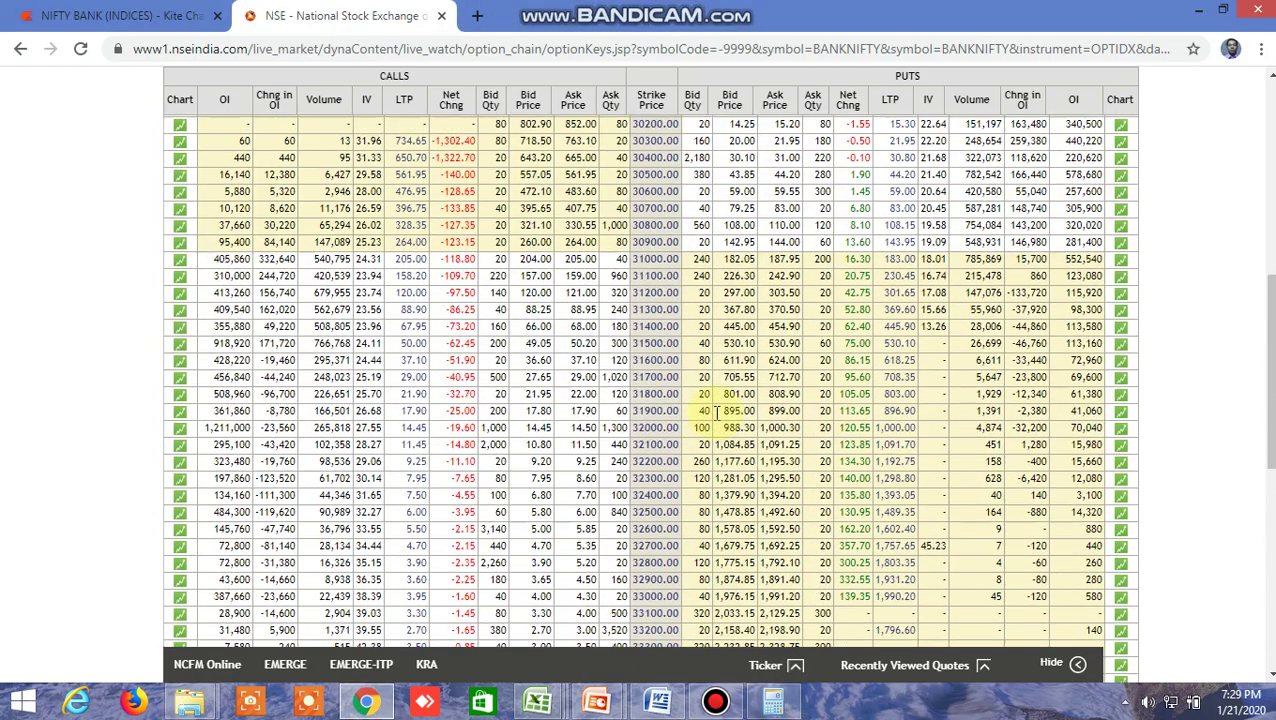
pyautogui.scroll(3, 610, 380)
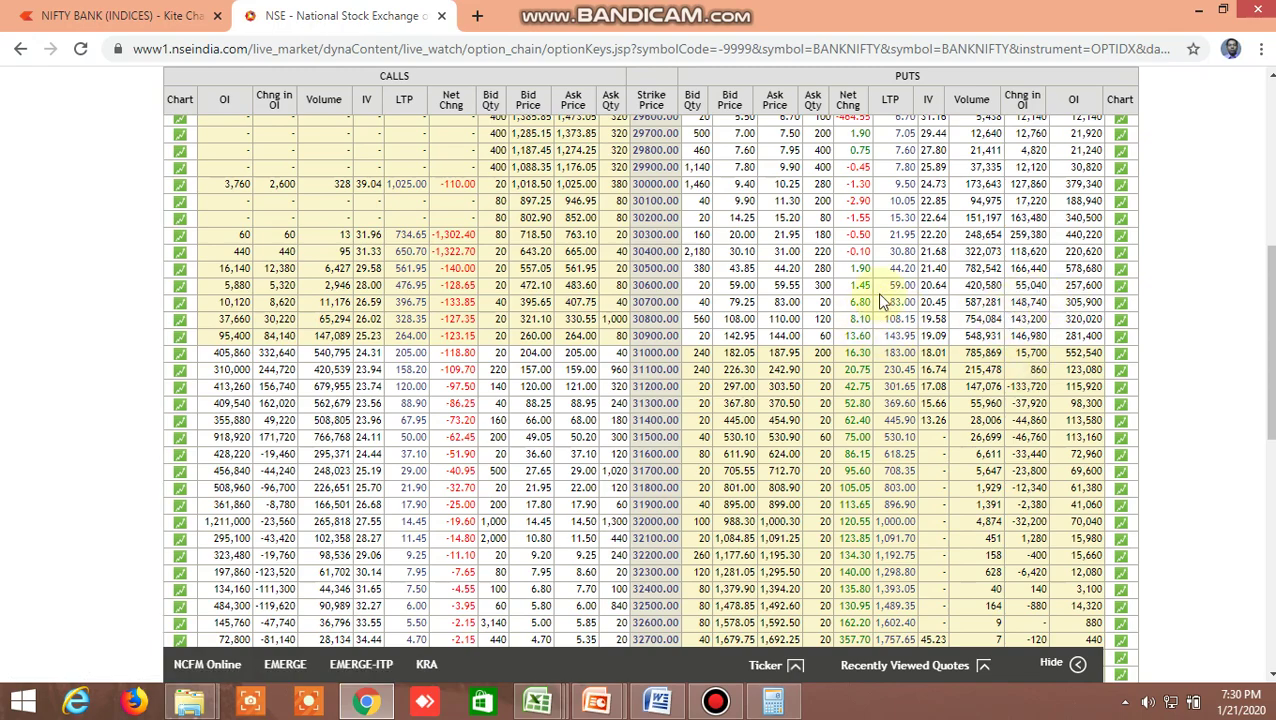
pyautogui.scroll(-3, 762, 382)
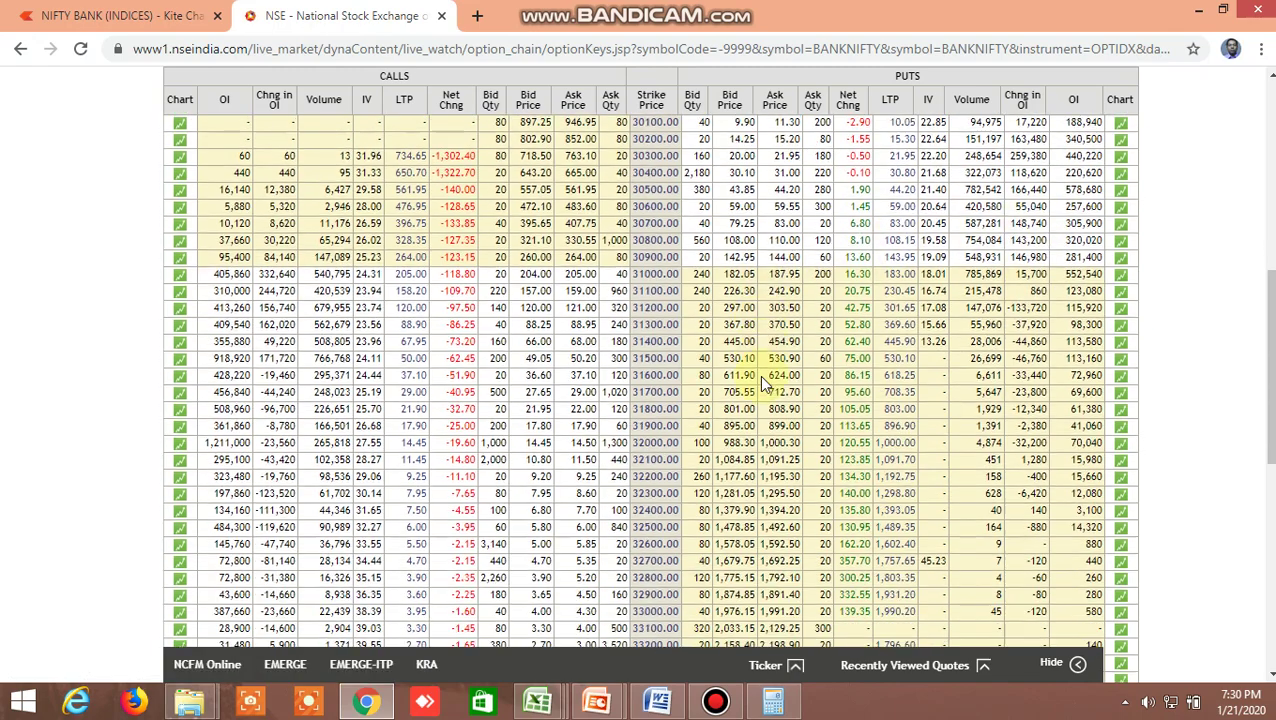
pyautogui.scroll(2, 759, 375)
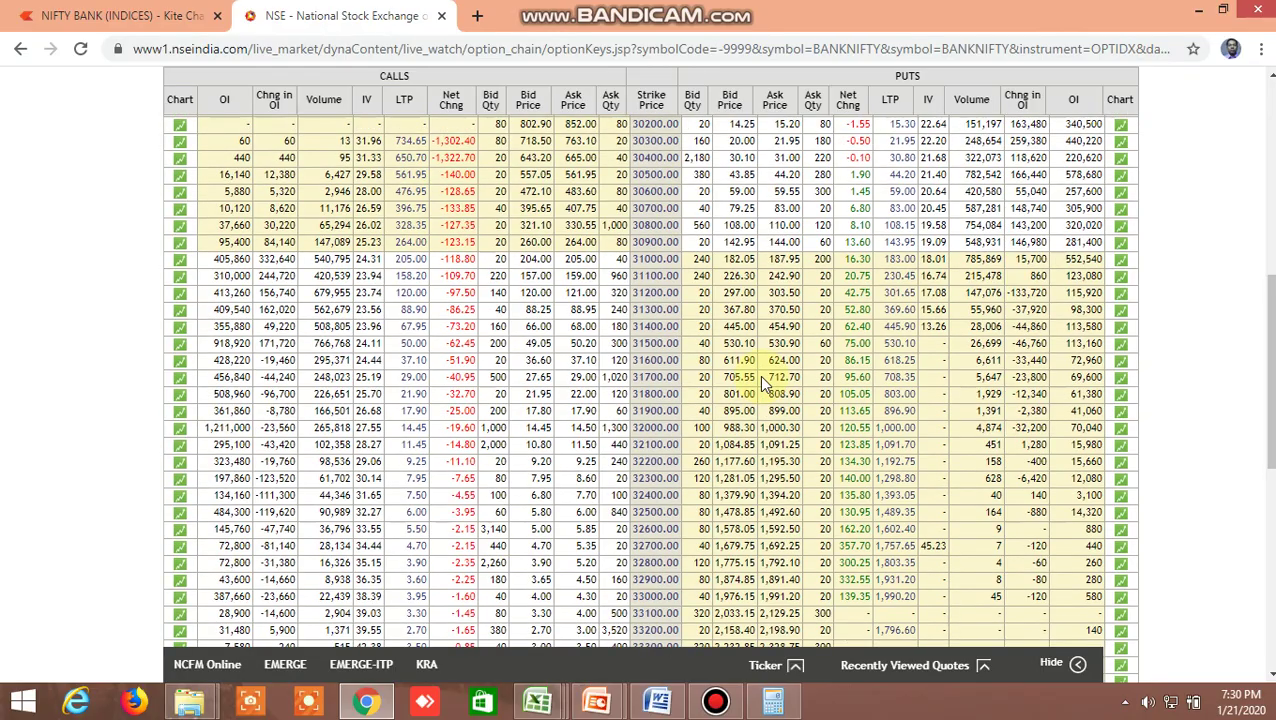
pyautogui.scroll(-2, 759, 375)
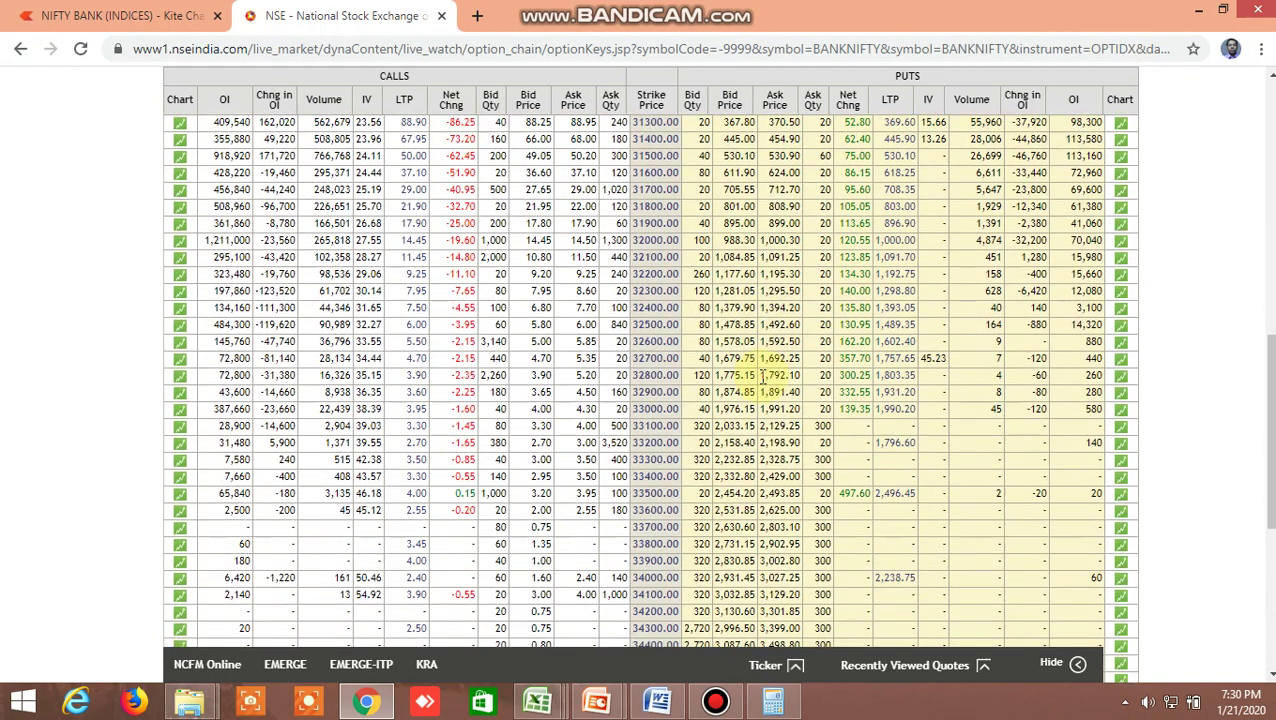
pyautogui.scroll(9, 762, 375)
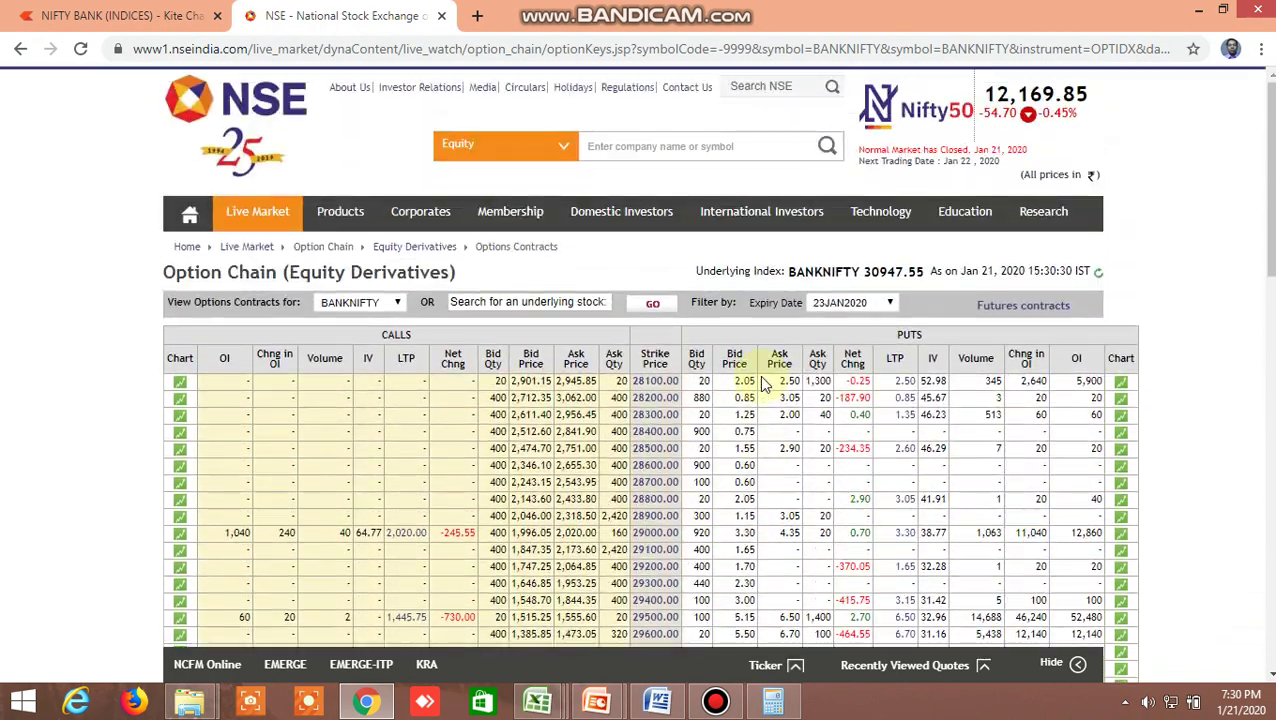
pyautogui.scroll(-1, 760, 378)
pyautogui.moveTo(537, 701)
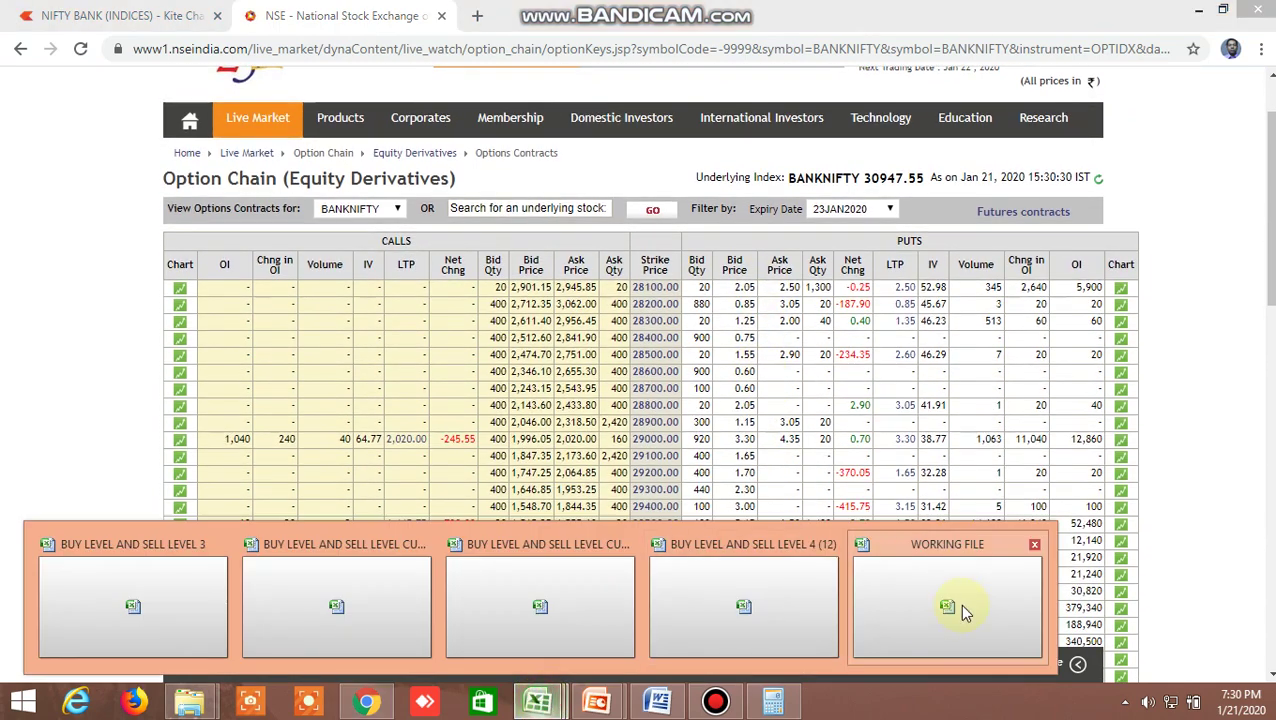
pyautogui.click(969, 600)
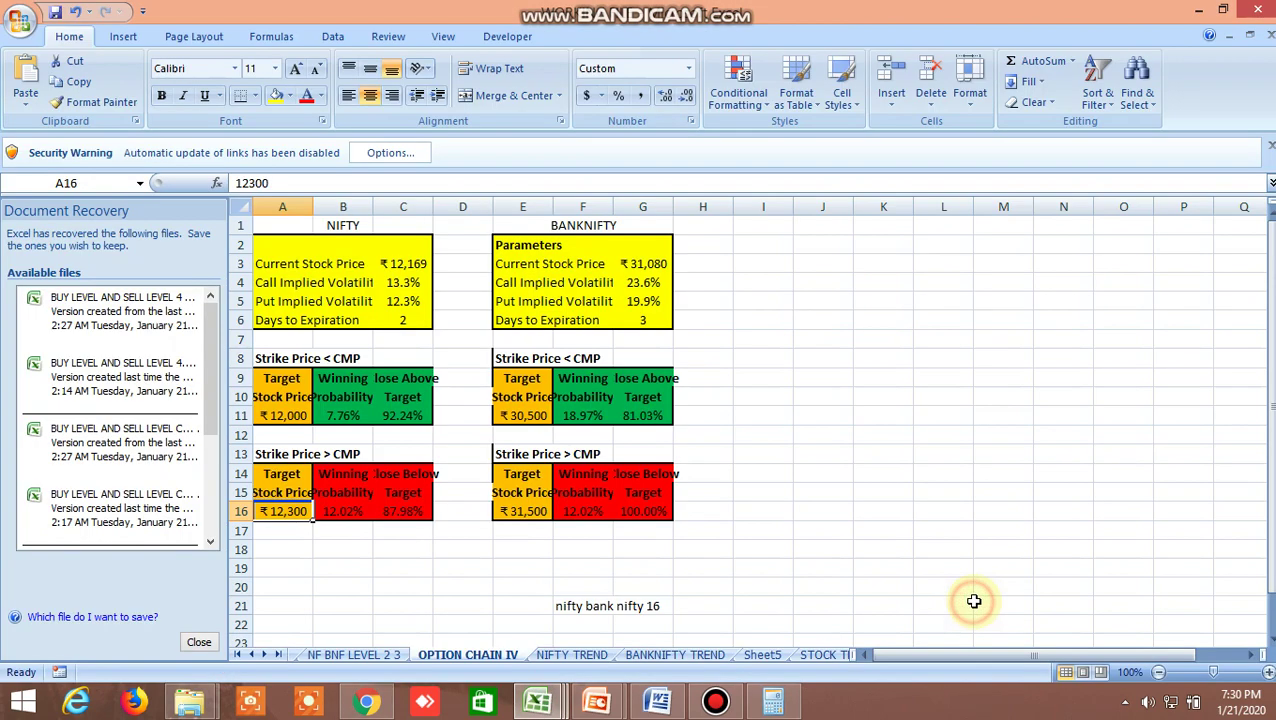
pyautogui.click(648, 268)
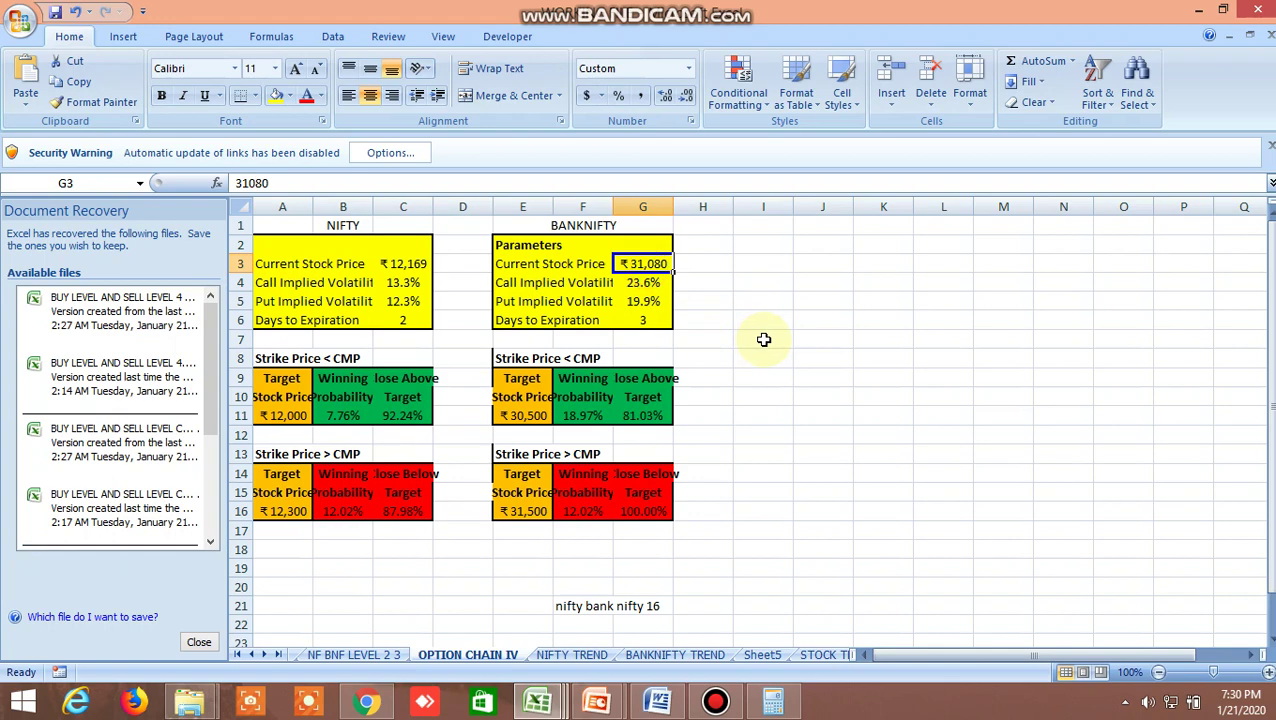
pyautogui.write('30947')
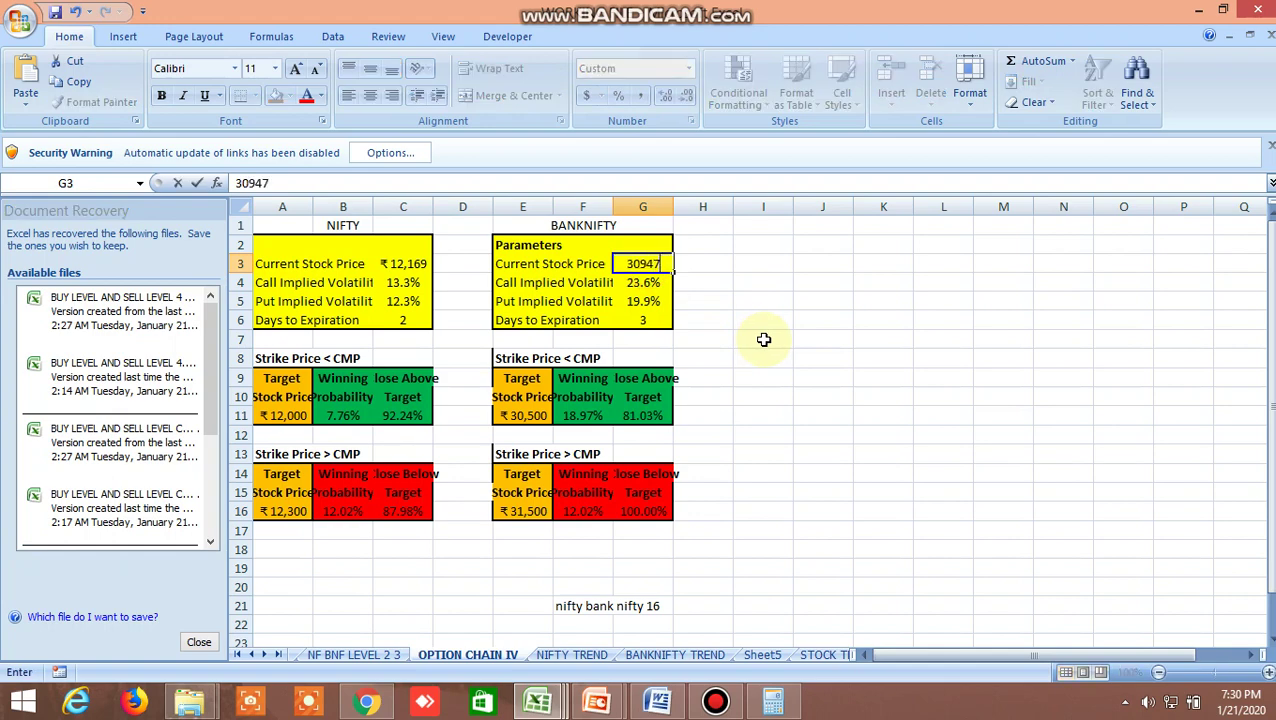
pyautogui.click(763, 340)
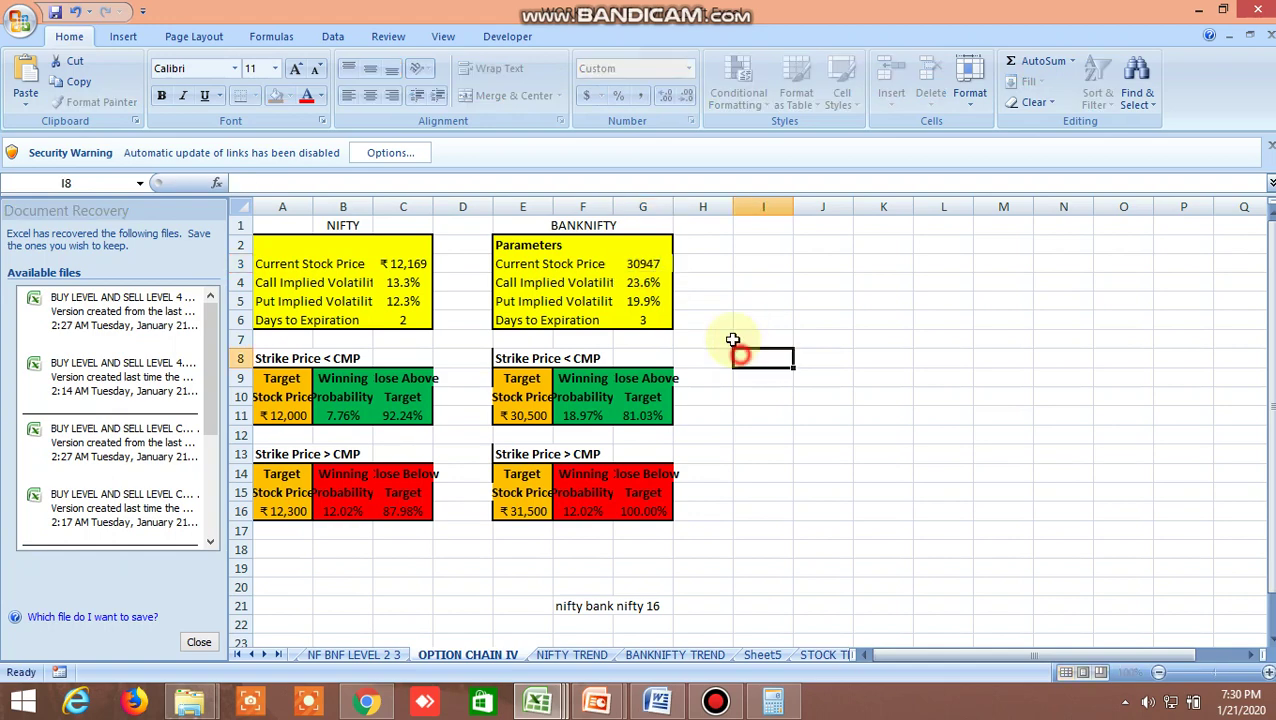
# Look up the 31000 strike's call IV in the BANKNIFTY option chain and set BANKNIFTY's Call Implied Volatility in WORKING FILE to 24.31%.
pyautogui.click(645, 282)
pyautogui.click(367, 703)
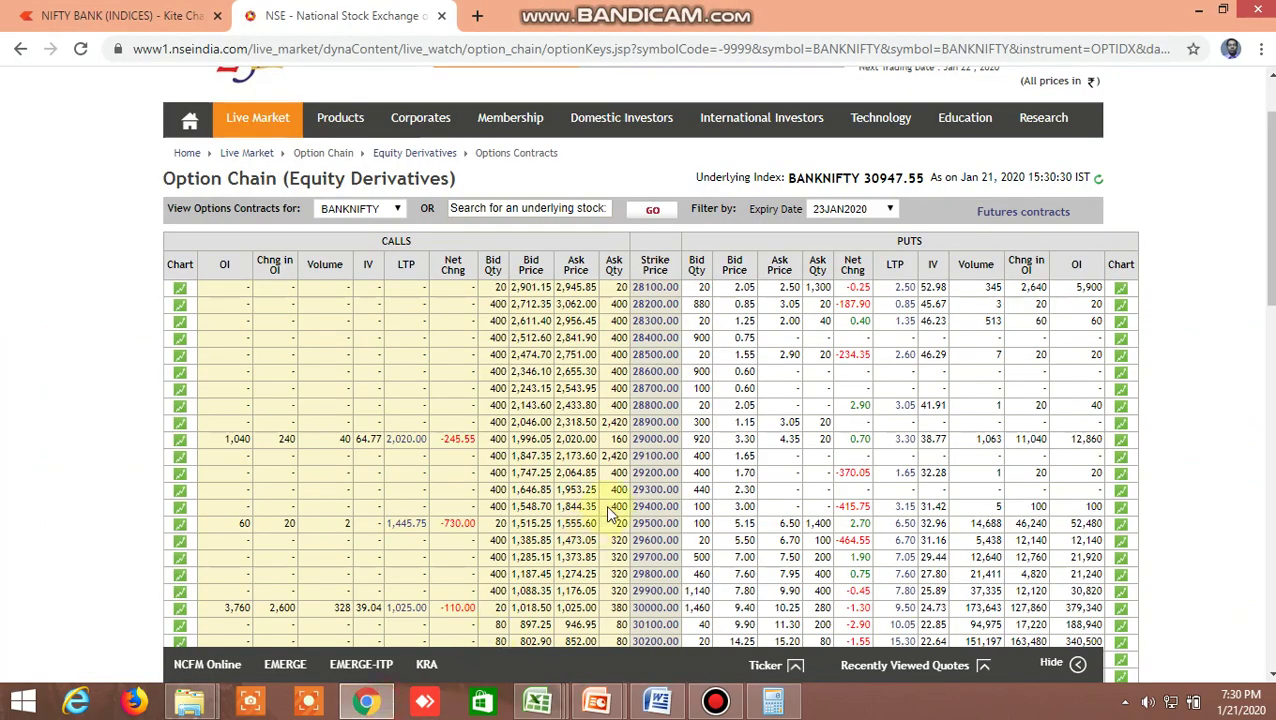
pyautogui.scroll(-5, 485, 427)
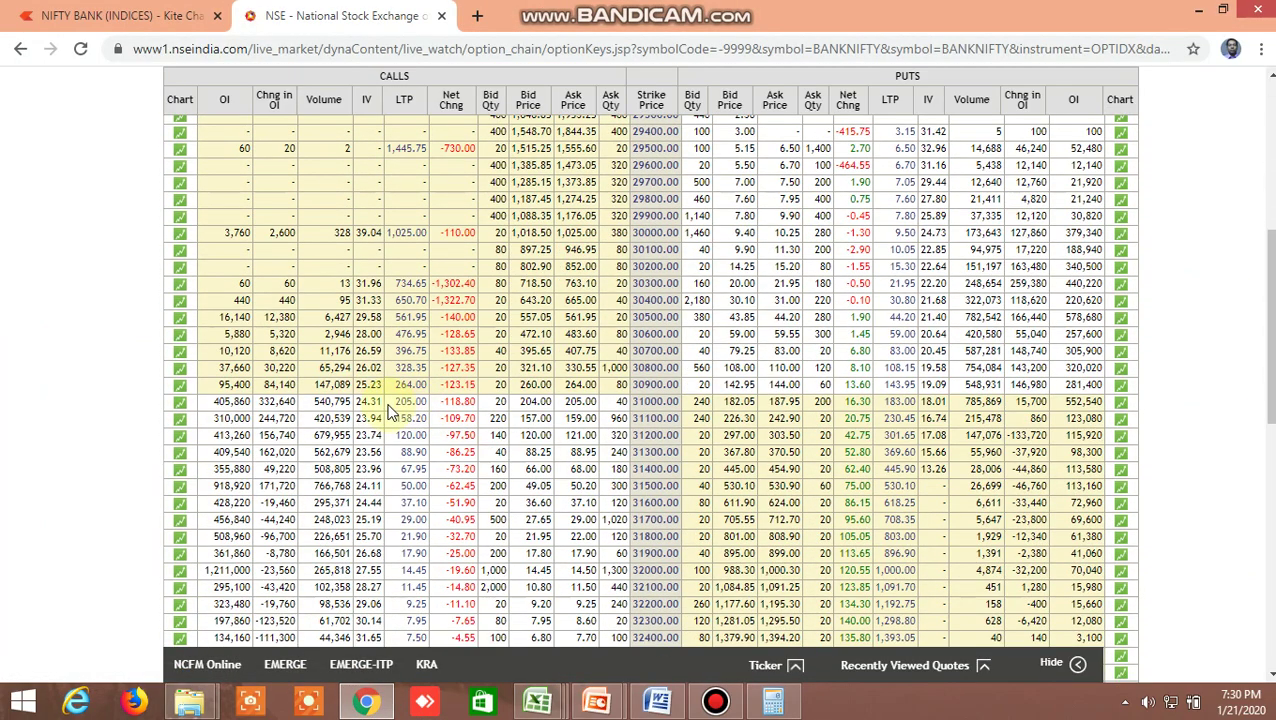
pyautogui.moveTo(570, 705)
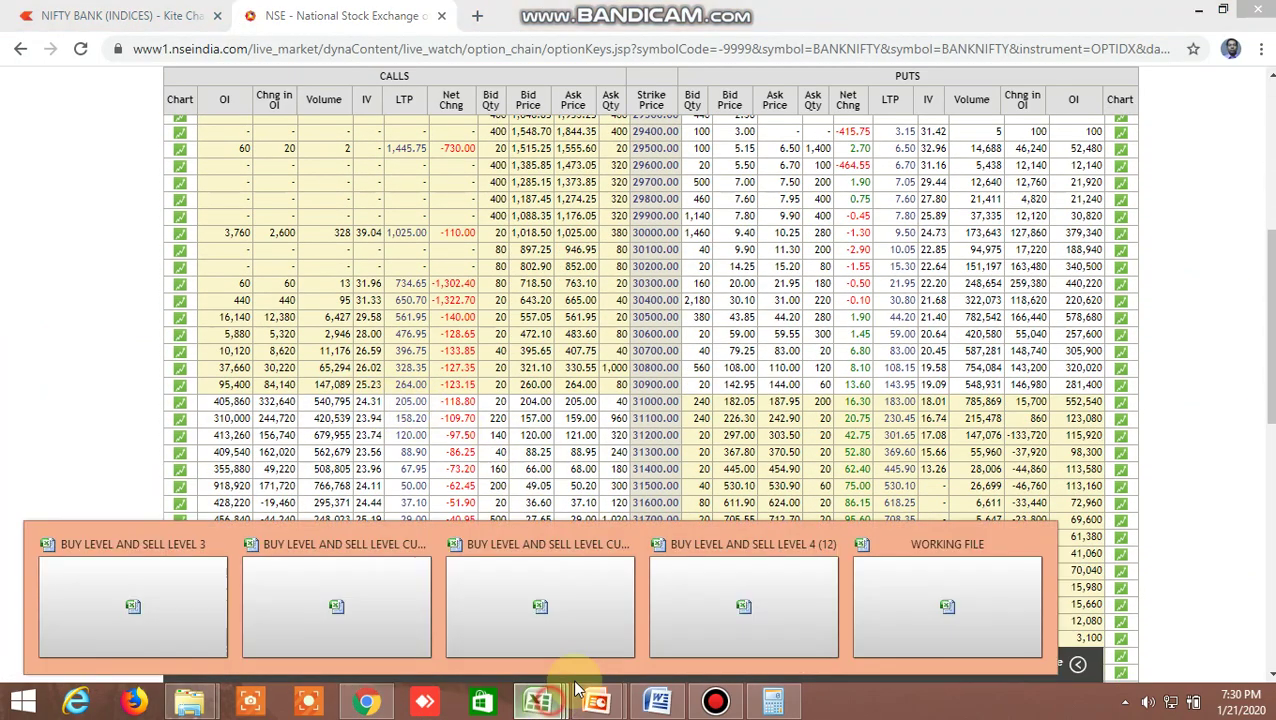
pyautogui.click(1005, 521)
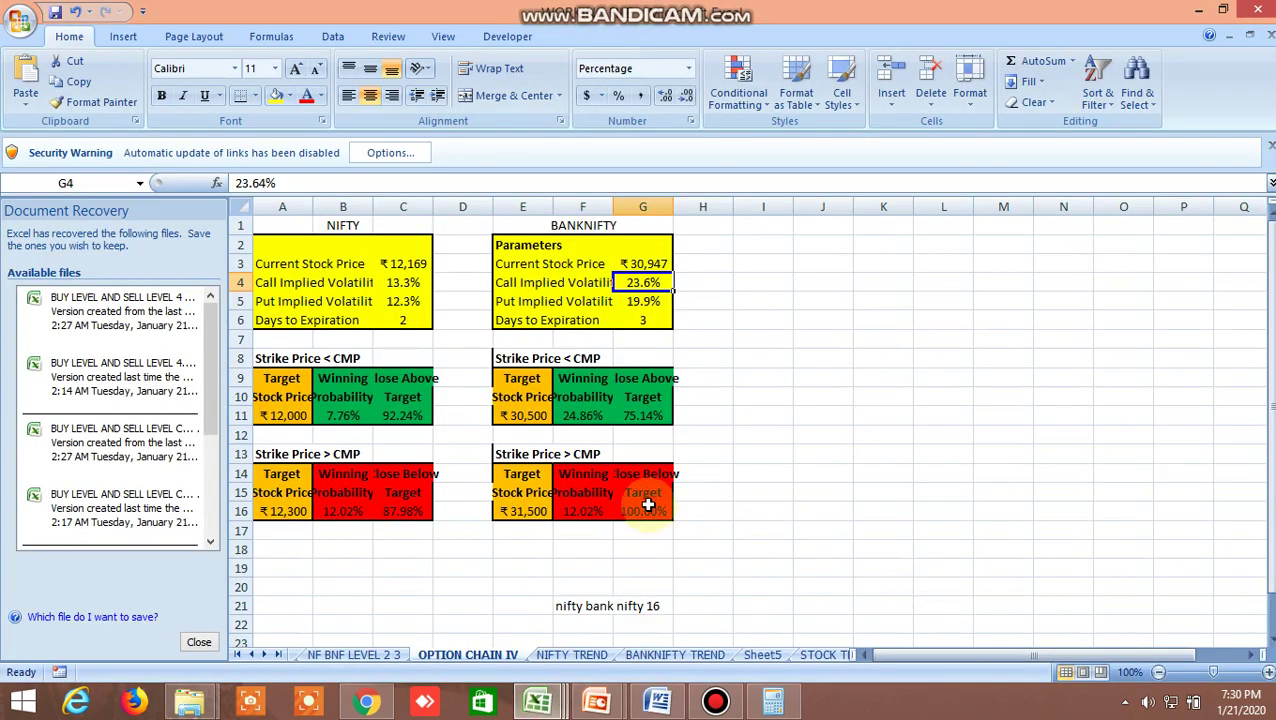
pyautogui.write('2')
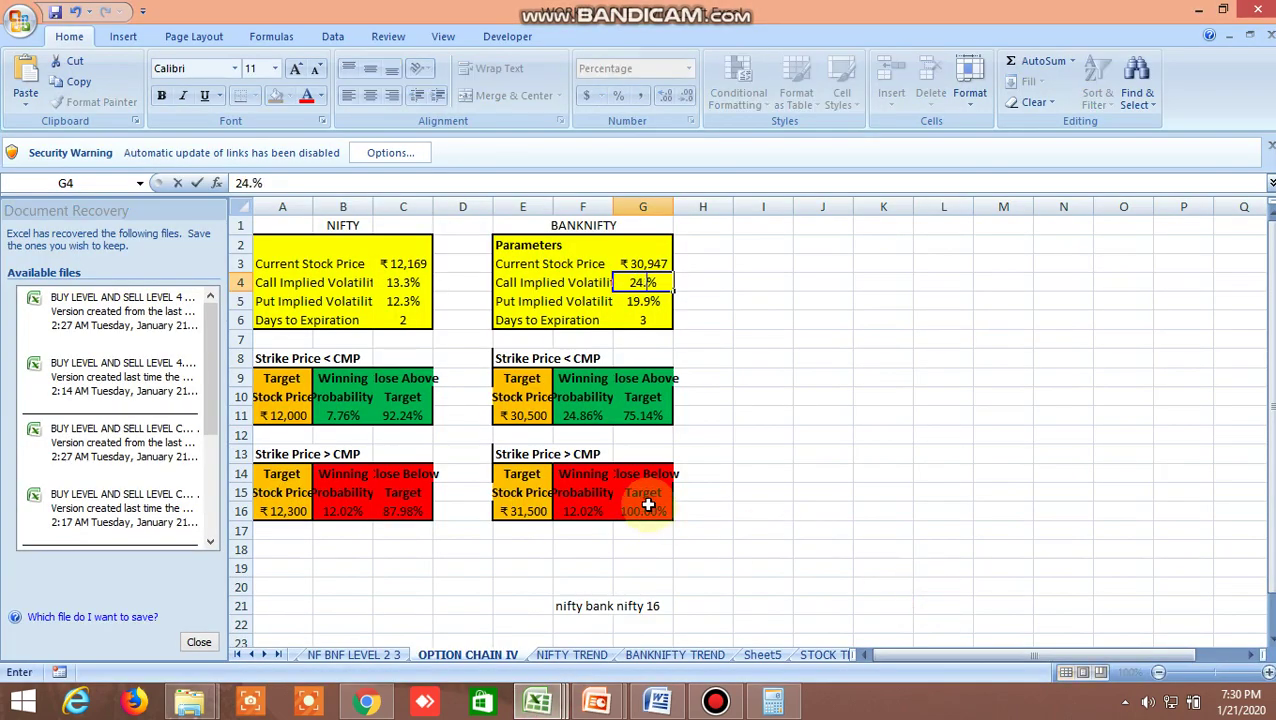
pyautogui.write('4.31')
pyautogui.click(724, 456)
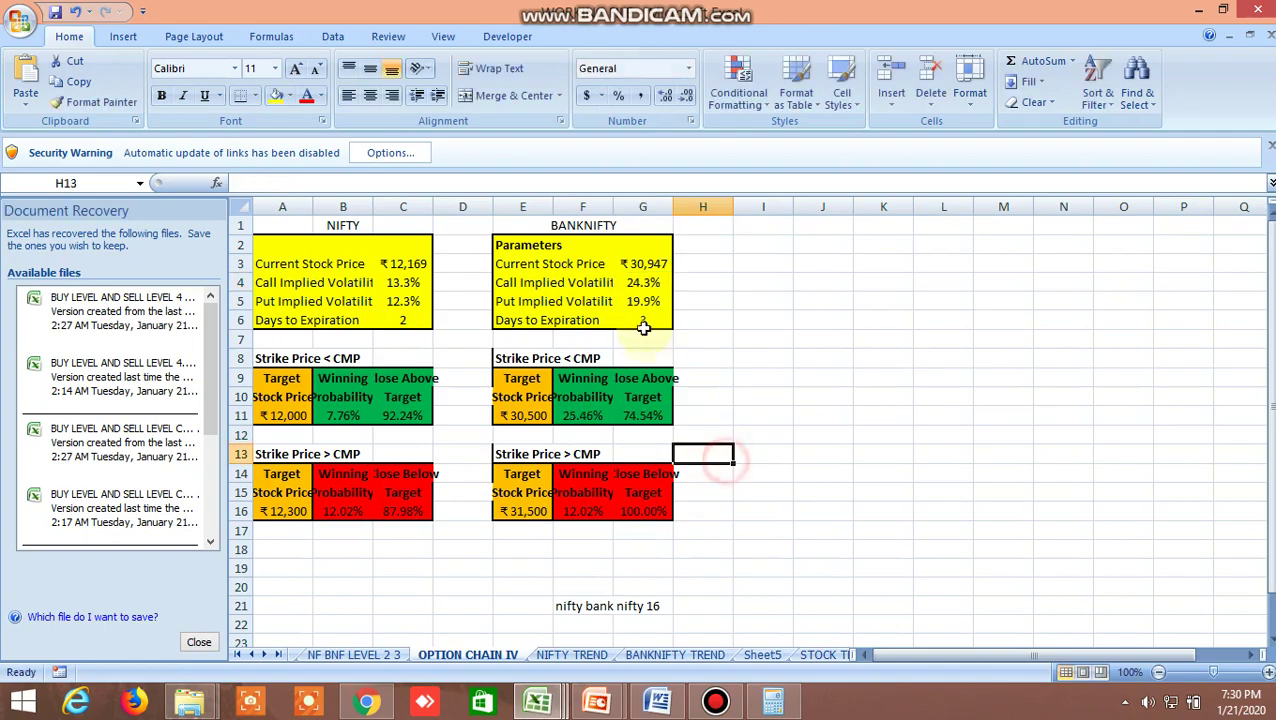
# Look up the 31000 strike's put IV in the option chain and set BANKNIFTY's Put Implied Volatility in WORKING FILE to 18.01%.
pyautogui.click(640, 303)
pyautogui.click(369, 705)
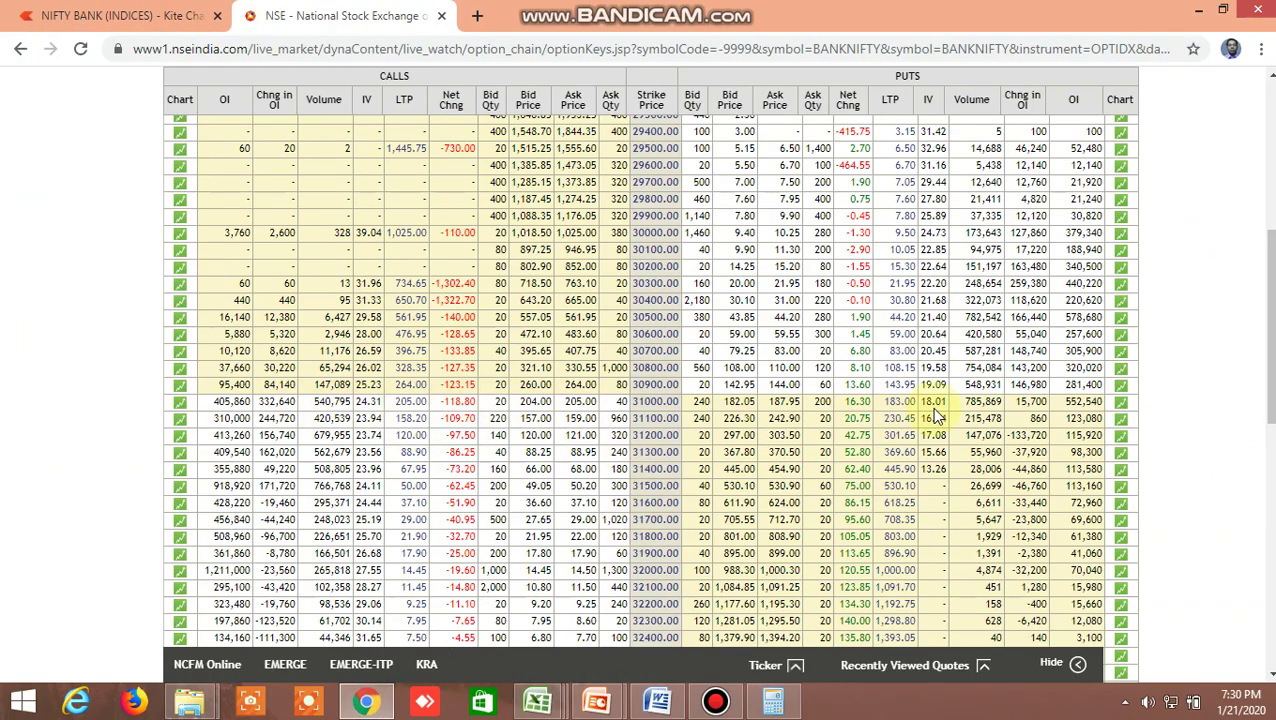
pyautogui.moveTo(538, 703)
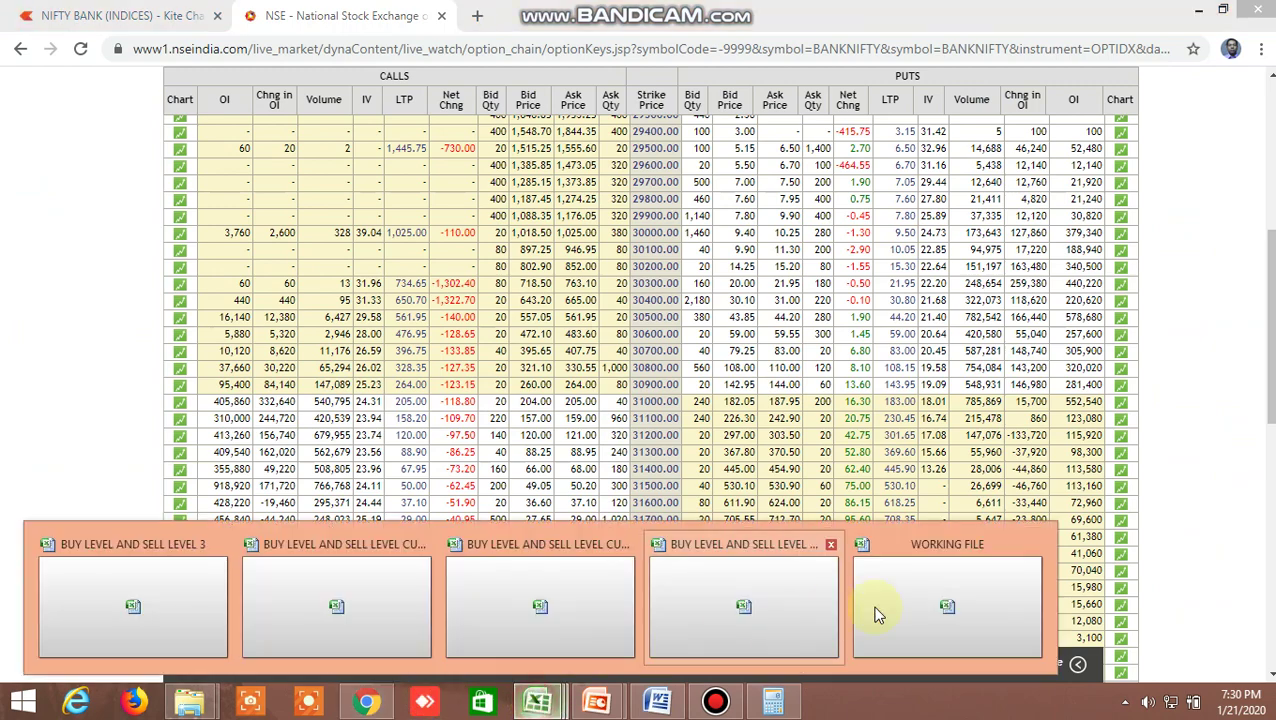
pyautogui.click(978, 607)
pyautogui.write('18.01')
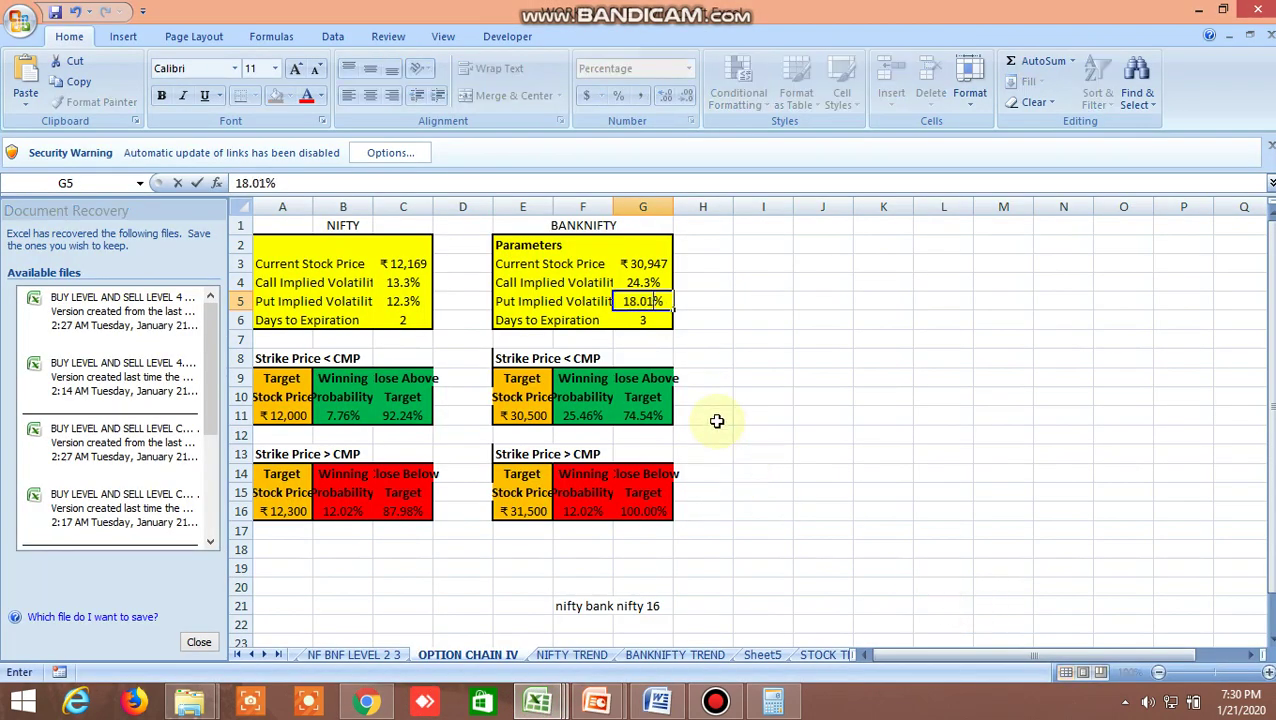
pyautogui.click(760, 413)
# Set BANKNIFTY's Days to Expiration to 2 and check its two target stock prices.
pyautogui.click(655, 320)
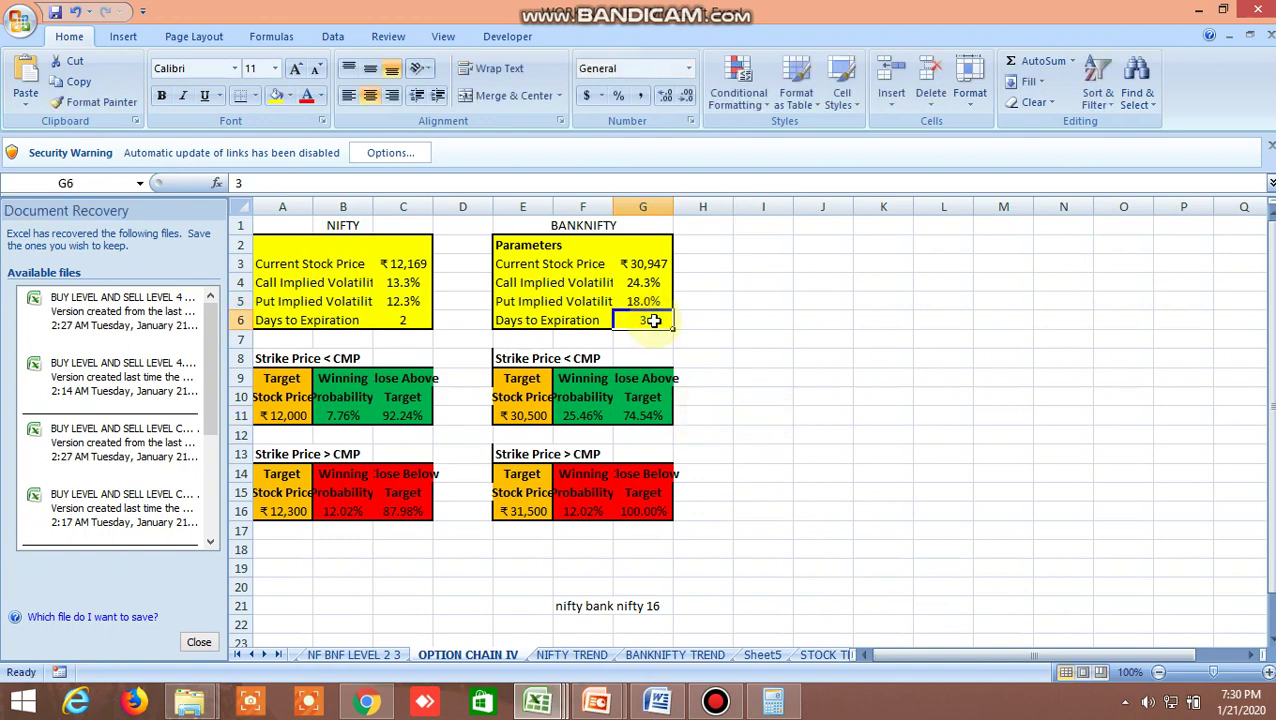
pyautogui.write('2')
pyautogui.click(645, 566)
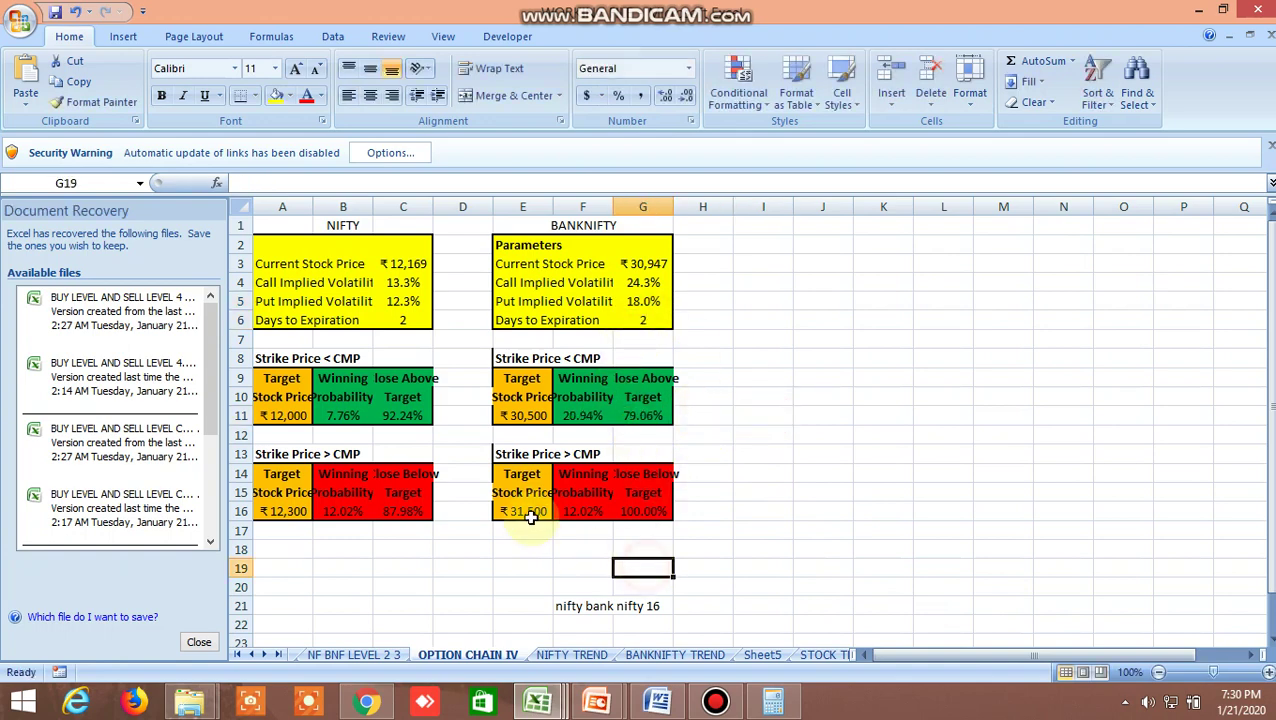
pyautogui.click(526, 511)
pyautogui.click(528, 415)
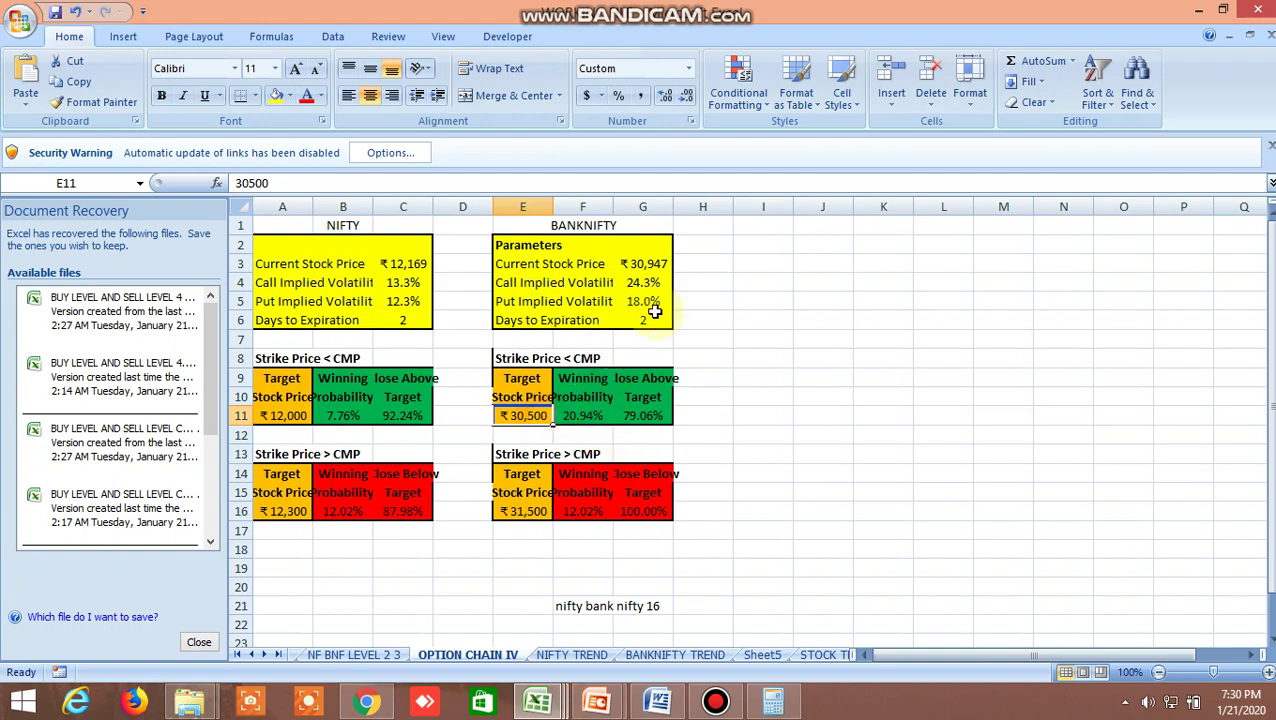
# Switch to the NSE option chain in Chrome and examine the BANKNIFTY strikes above and below the at-the-money rows.
pyautogui.click(367, 701)
pyautogui.scroll(3, 627, 455)
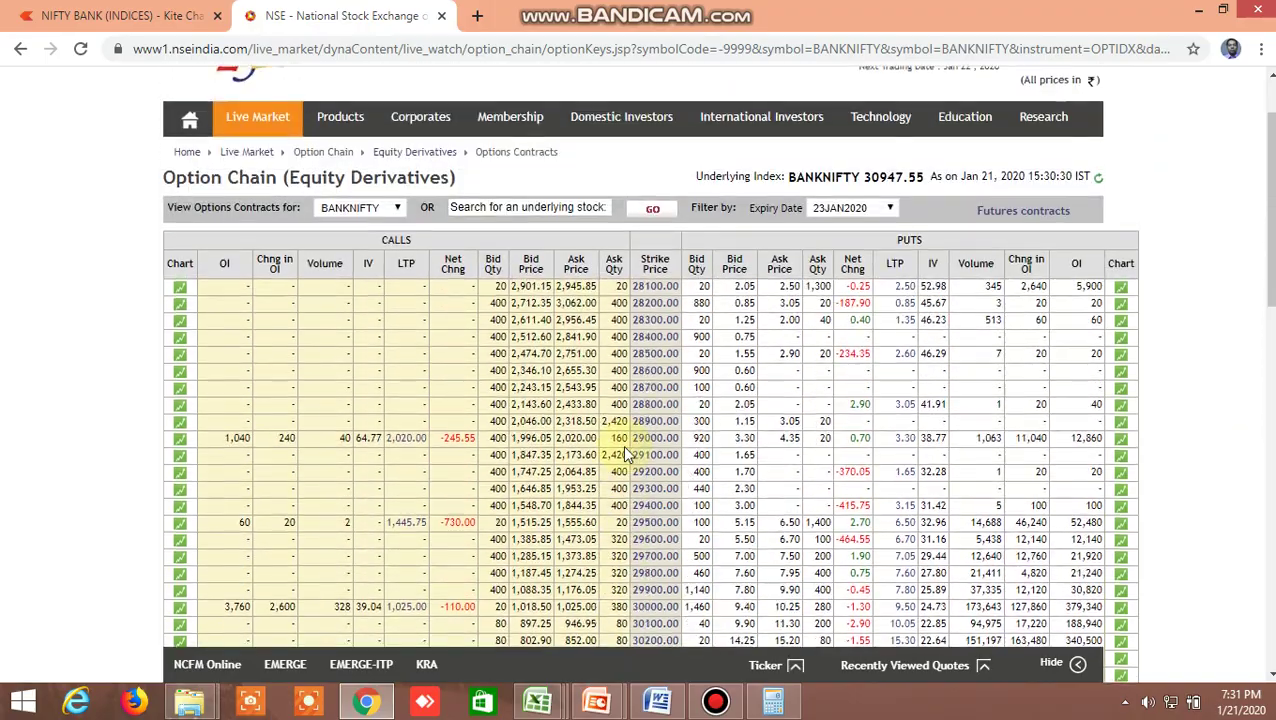
pyautogui.scroll(-4, 627, 455)
pyautogui.scroll(-3, 625, 443)
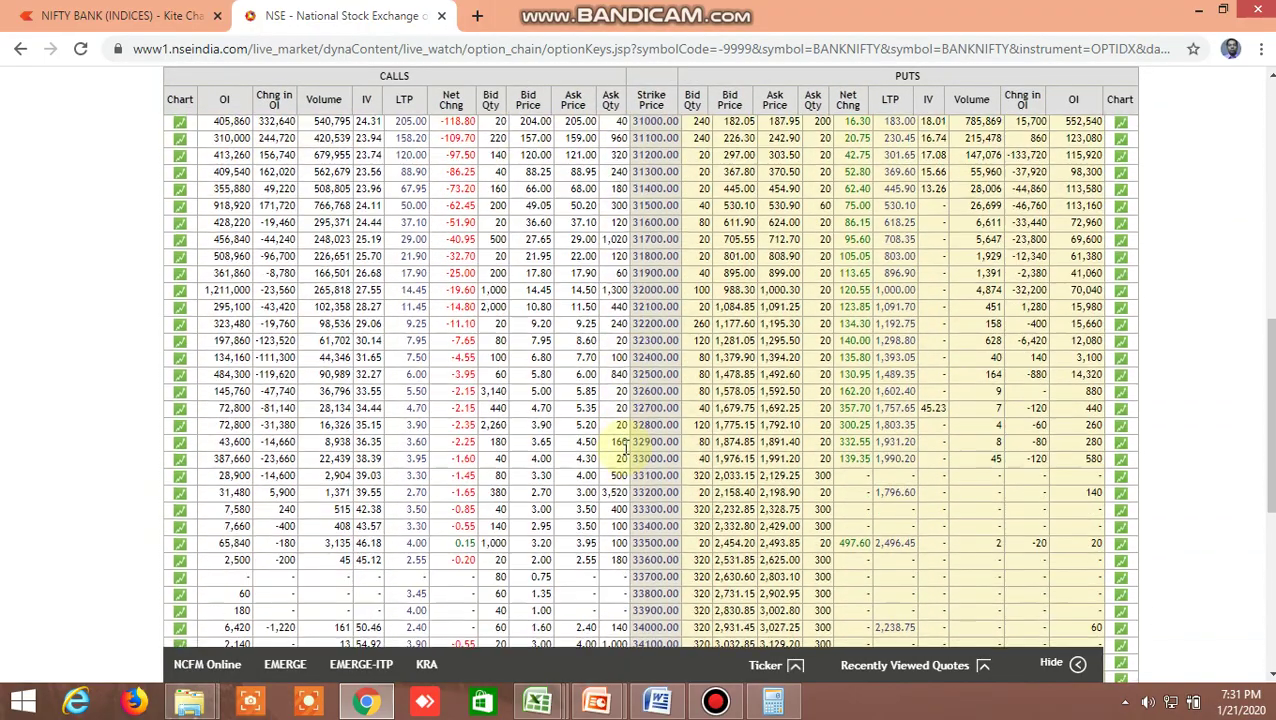
pyautogui.scroll(3, 627, 455)
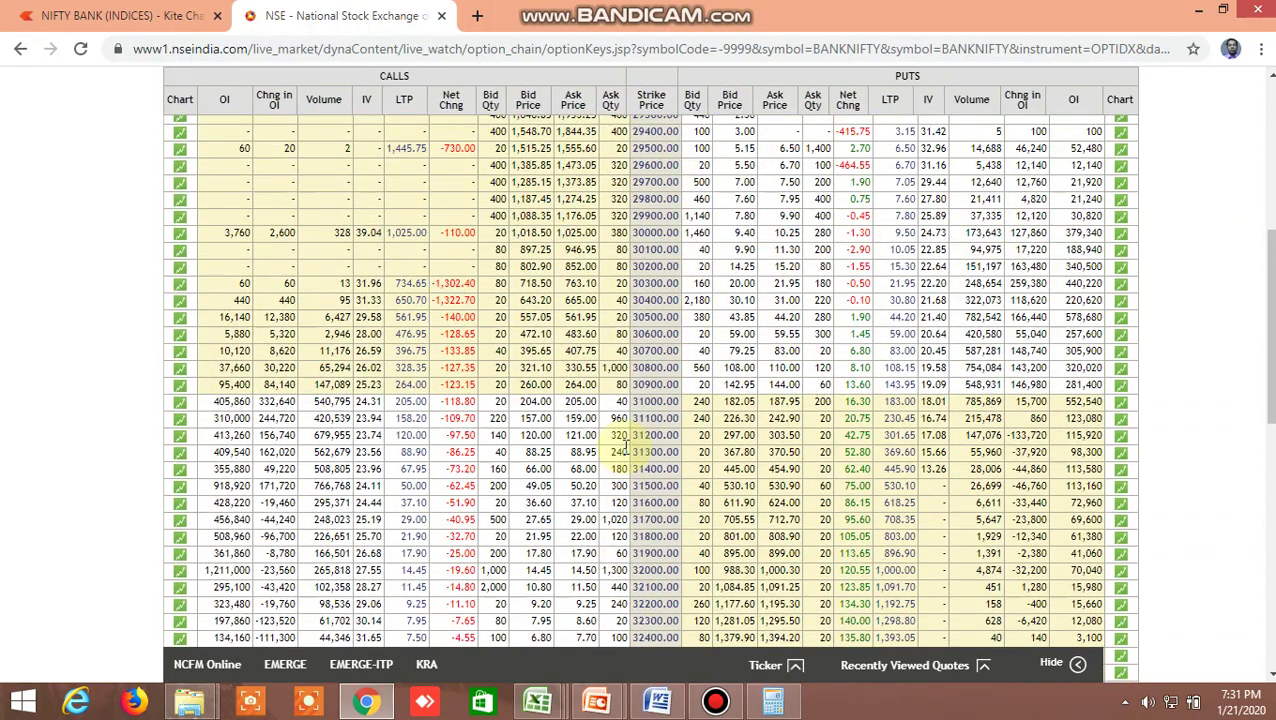
pyautogui.scroll(2, 625, 446)
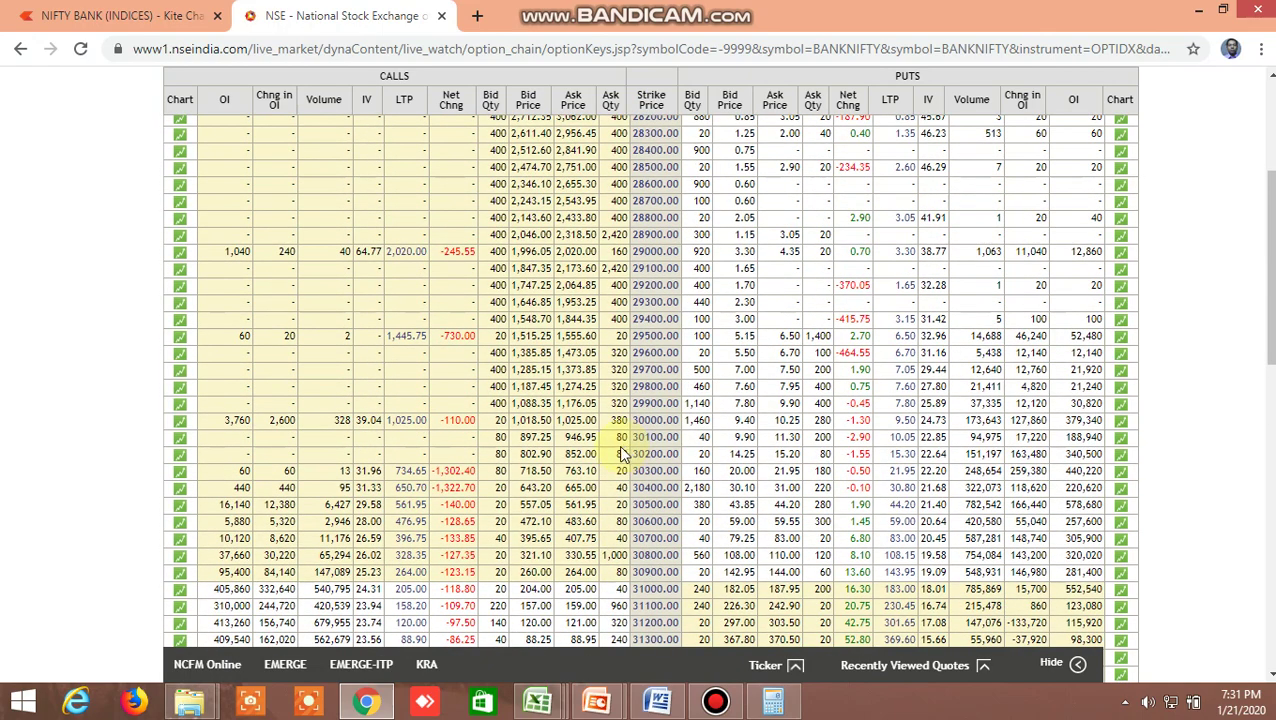
# Switch to the first BUY LEVEL AND SELL LEVEL CU... workbook in Excel and show its ALLBUY SELL LEVELSCUM SCREENER1 sheet.
pyautogui.moveTo(533, 705)
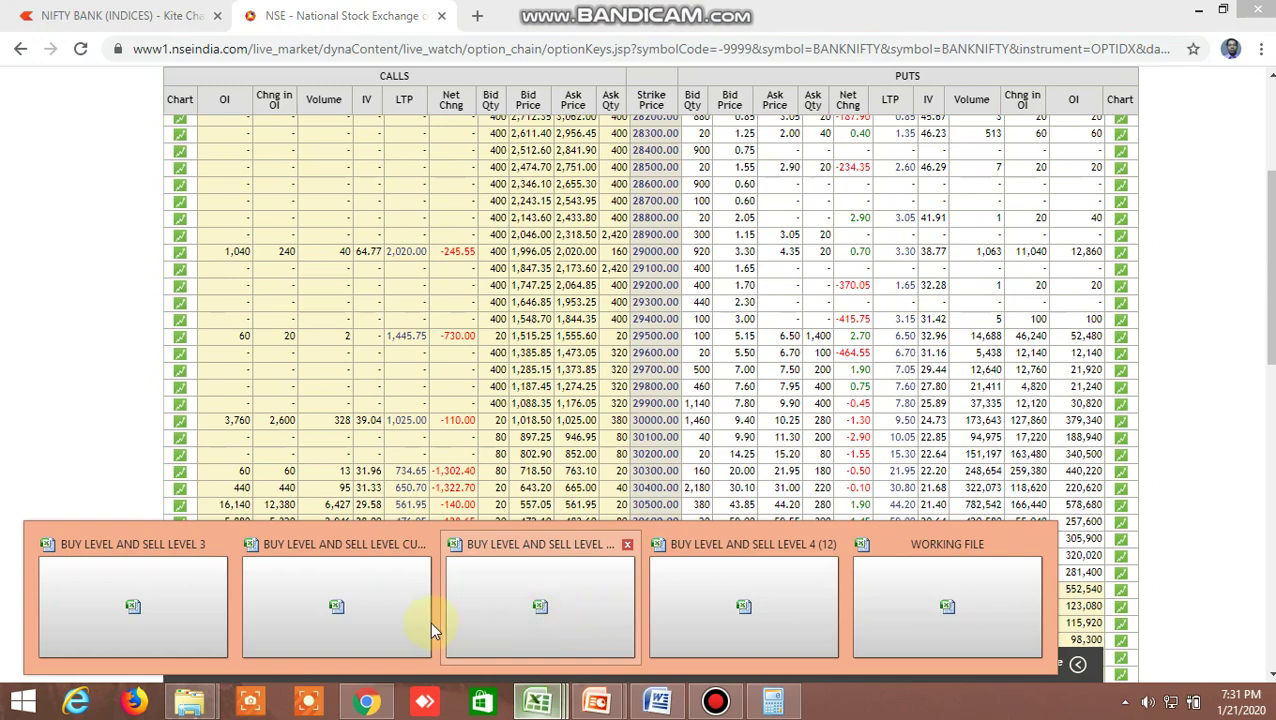
pyautogui.click(353, 607)
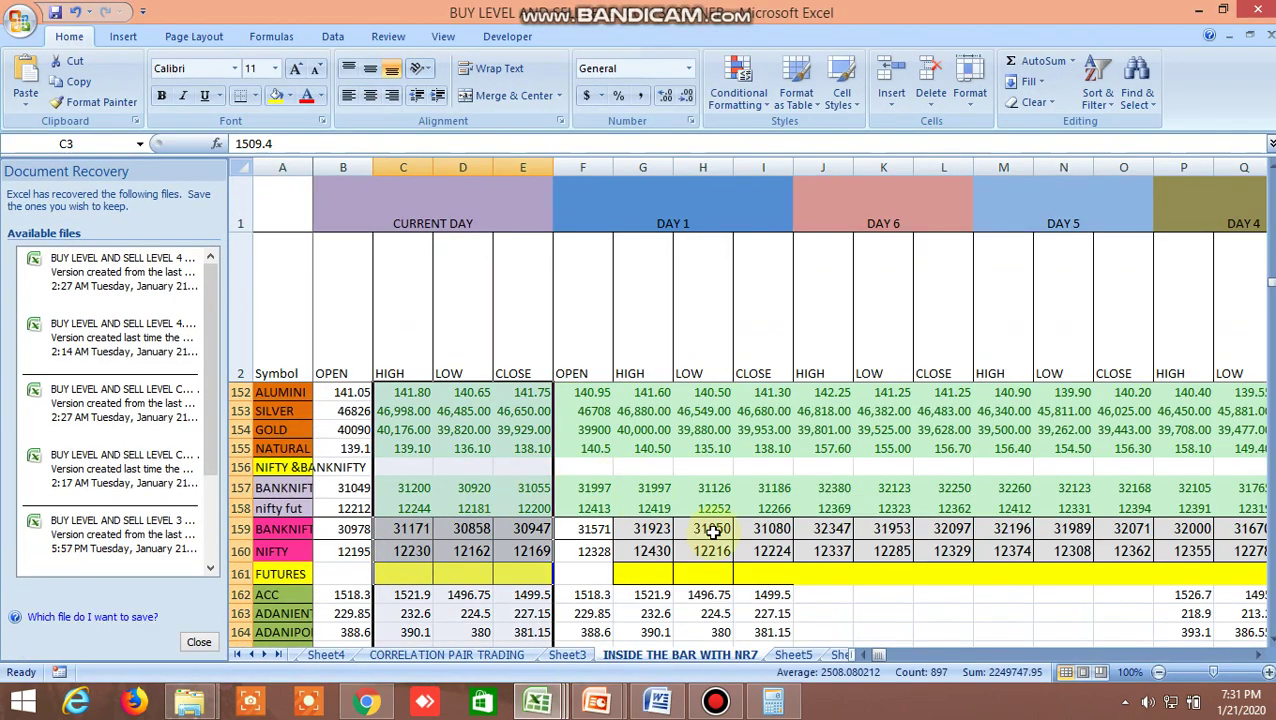
pyautogui.click(251, 655)
pyautogui.click(251, 655)
pyautogui.click(251, 655)
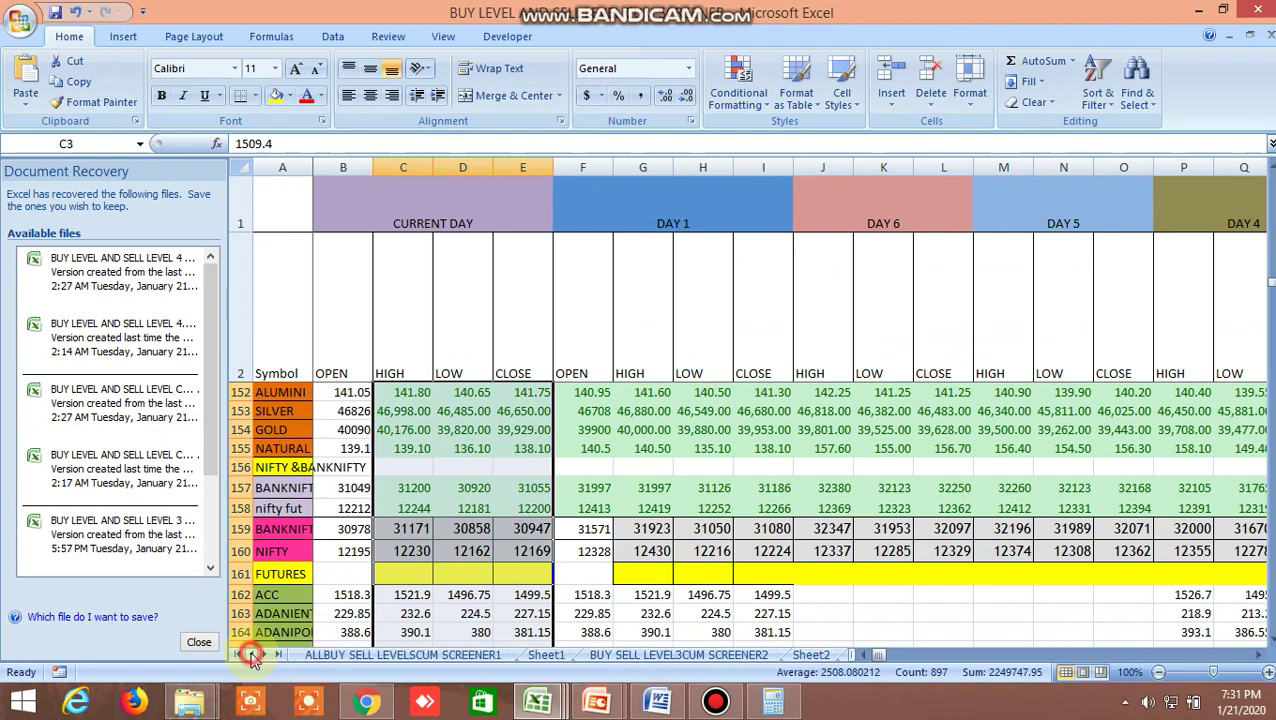
pyautogui.click(352, 655)
pyautogui.click(494, 433)
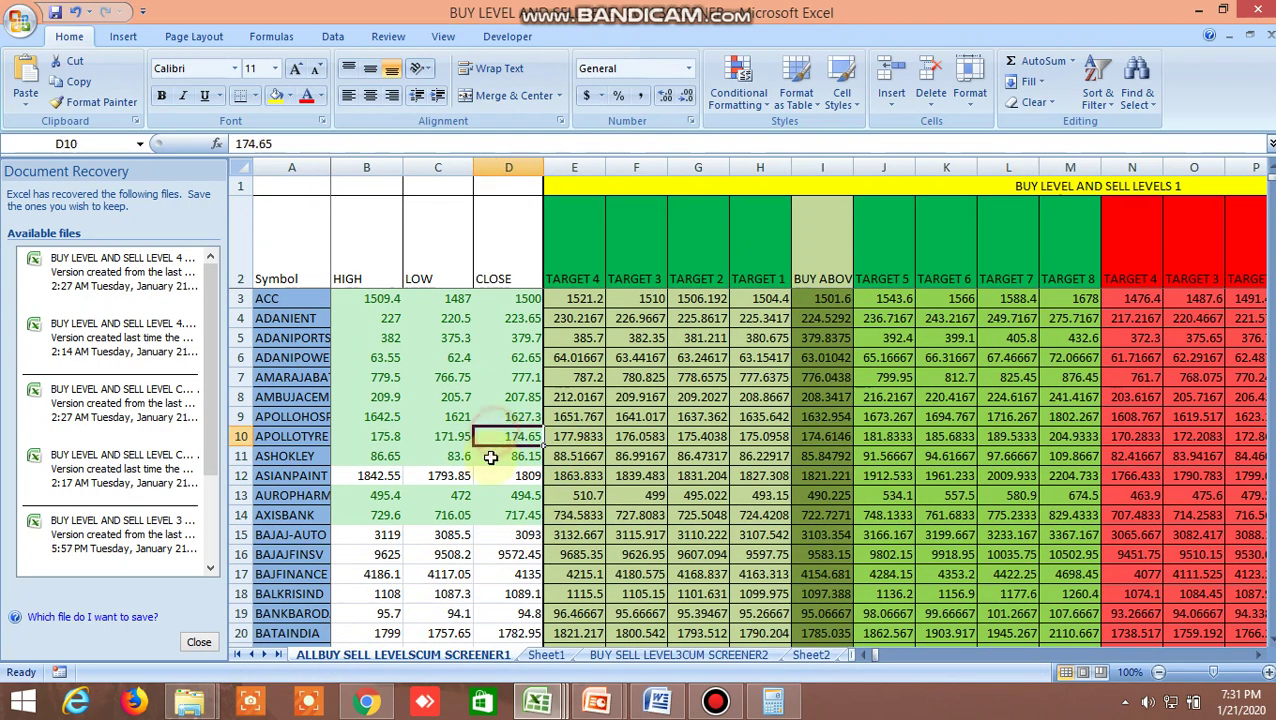
# Find the BANKNIFTY futures row in the NIFTY & BANKNIFTY section and inspect its buy-above level.
pyautogui.scroll(-10, 498, 470)
pyautogui.scroll(-19, 502, 497)
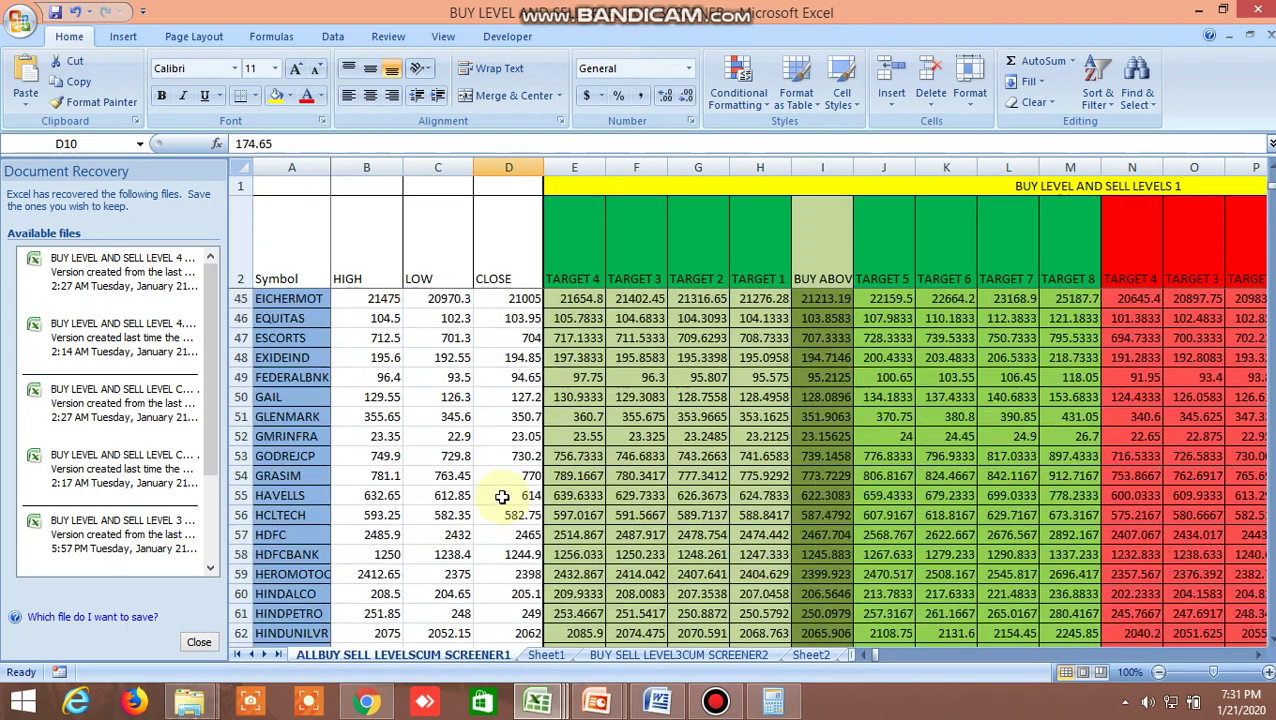
pyautogui.scroll(-17, 503, 497)
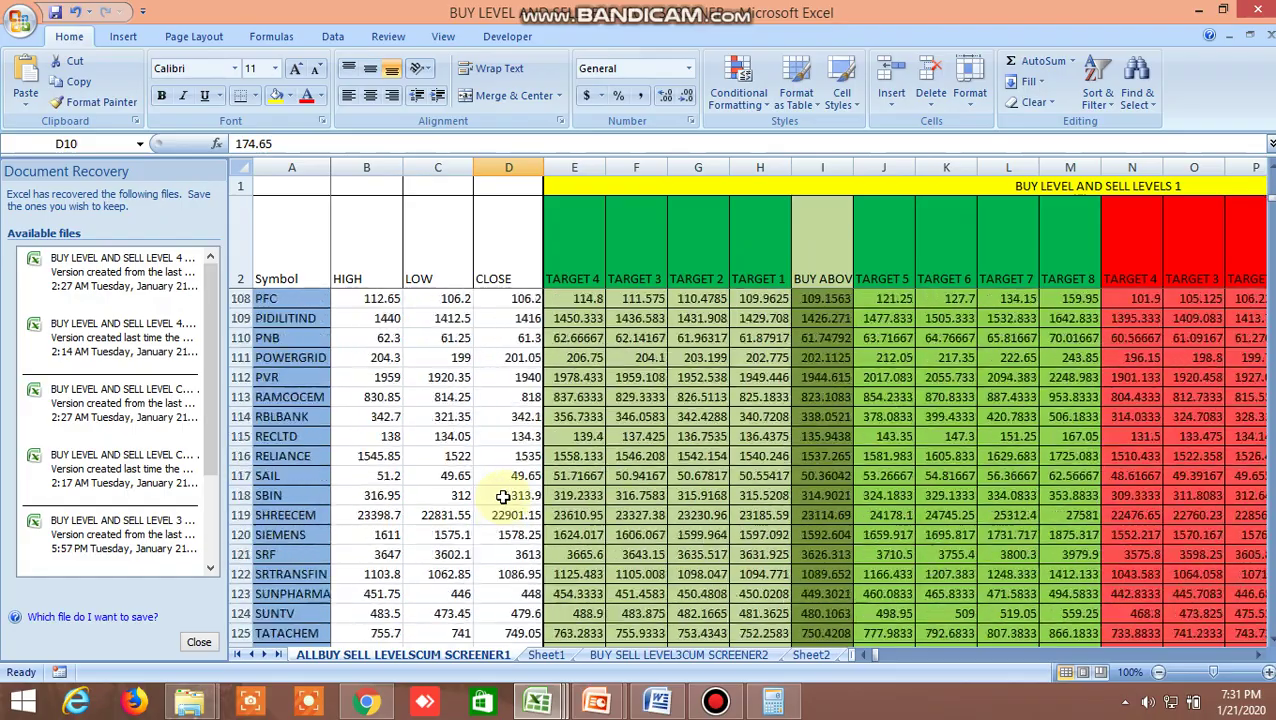
pyautogui.scroll(-2, 503, 497)
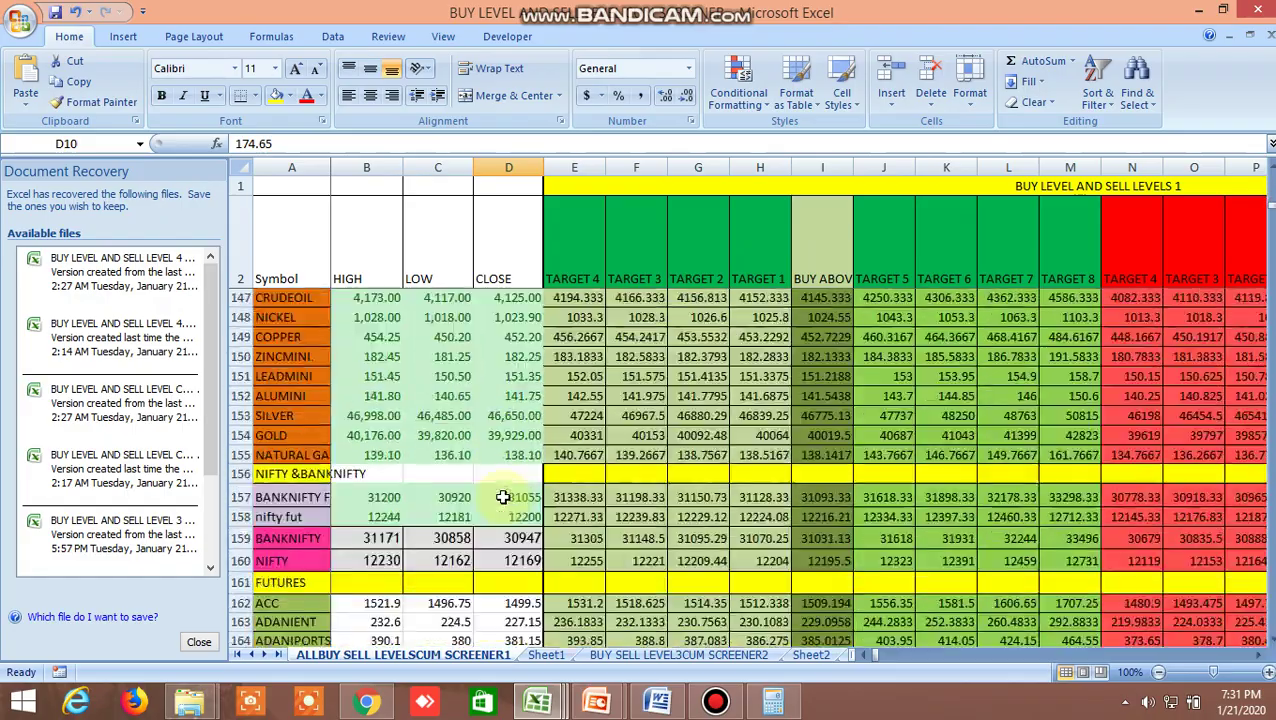
pyautogui.click(828, 499)
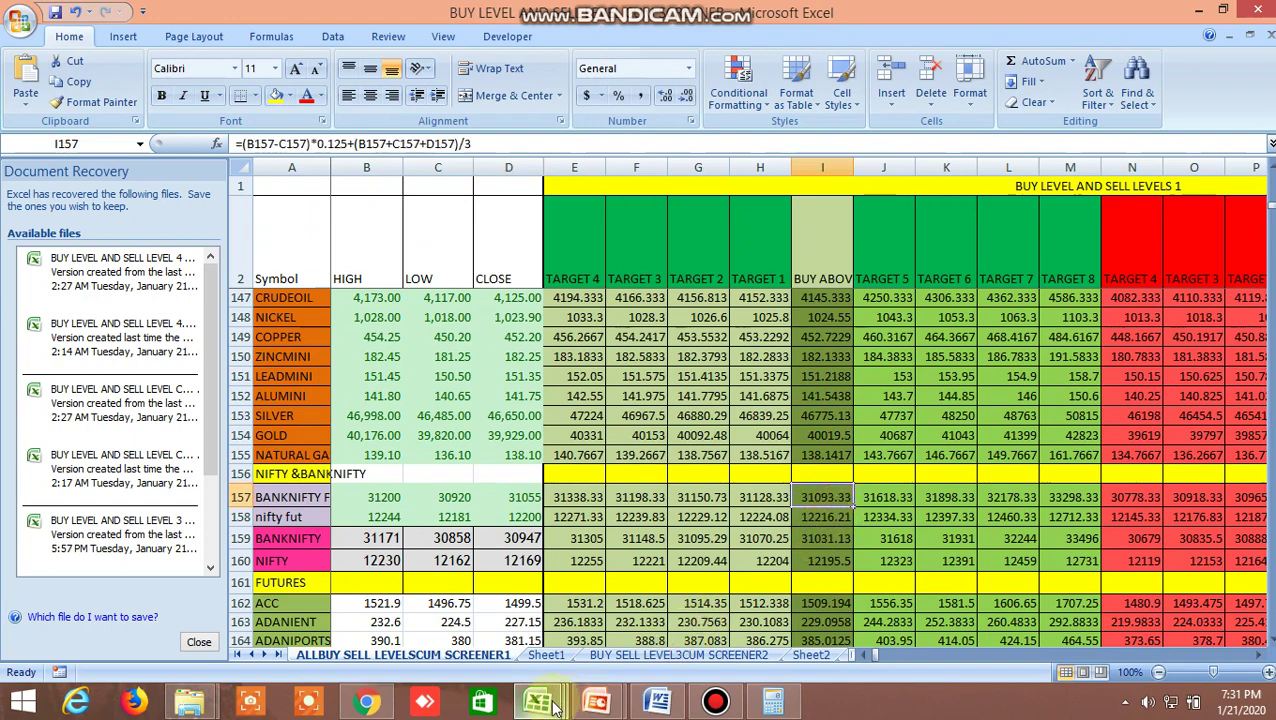
# Switch to the other BUY LEVEL AND SELL LEVEL CU... workbook and show its ALLBUY SELL LEVELSCUM SCREENER1 sheet.
pyautogui.moveTo(555, 705)
pyautogui.click(785, 632)
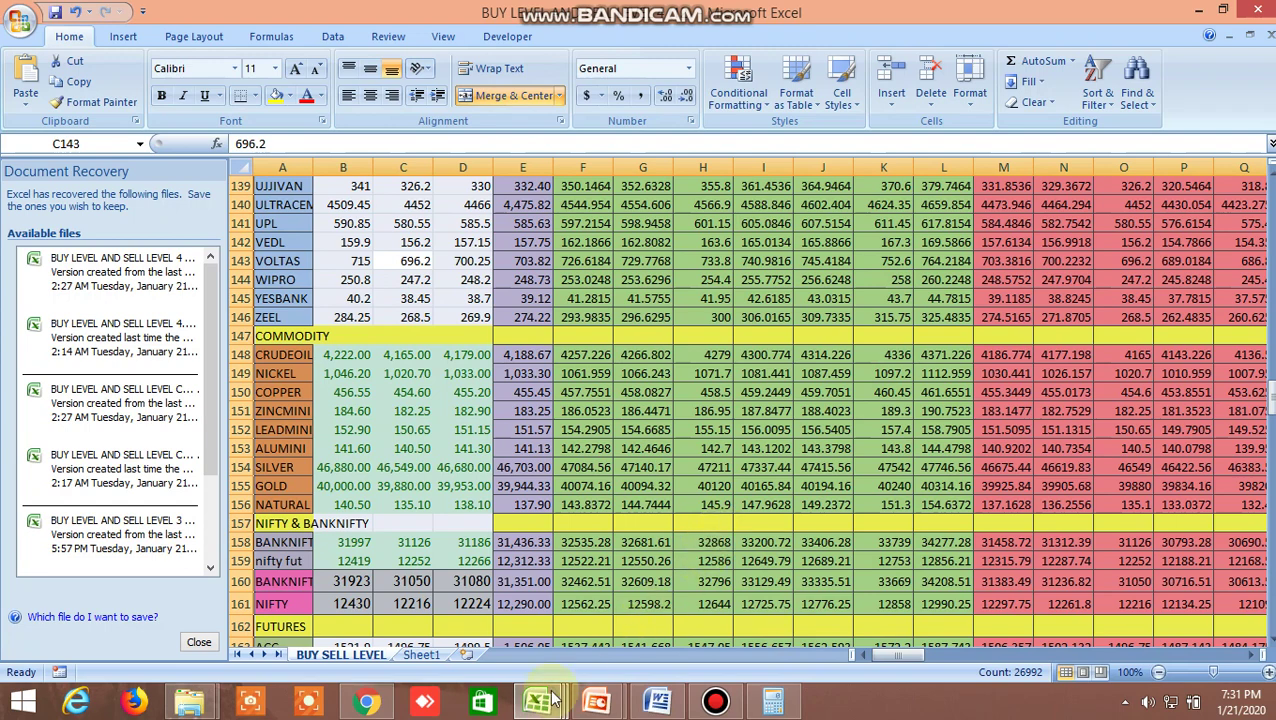
pyautogui.moveTo(555, 700)
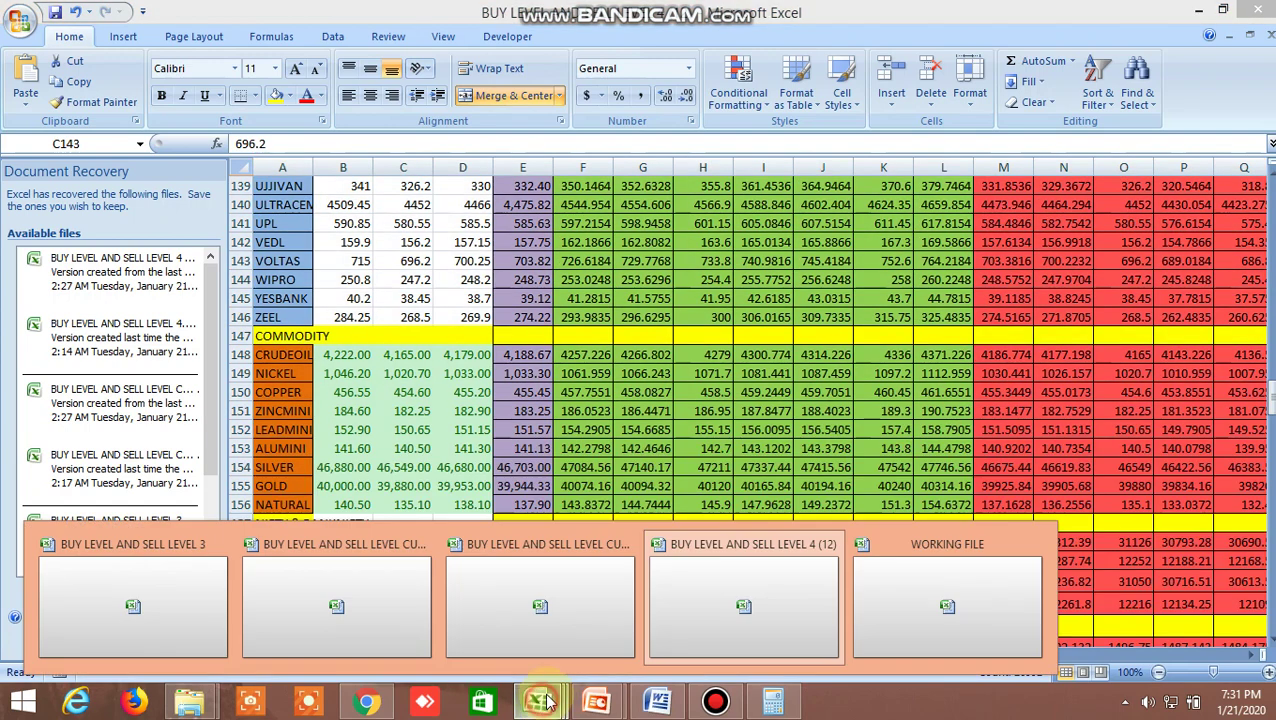
pyautogui.click(568, 603)
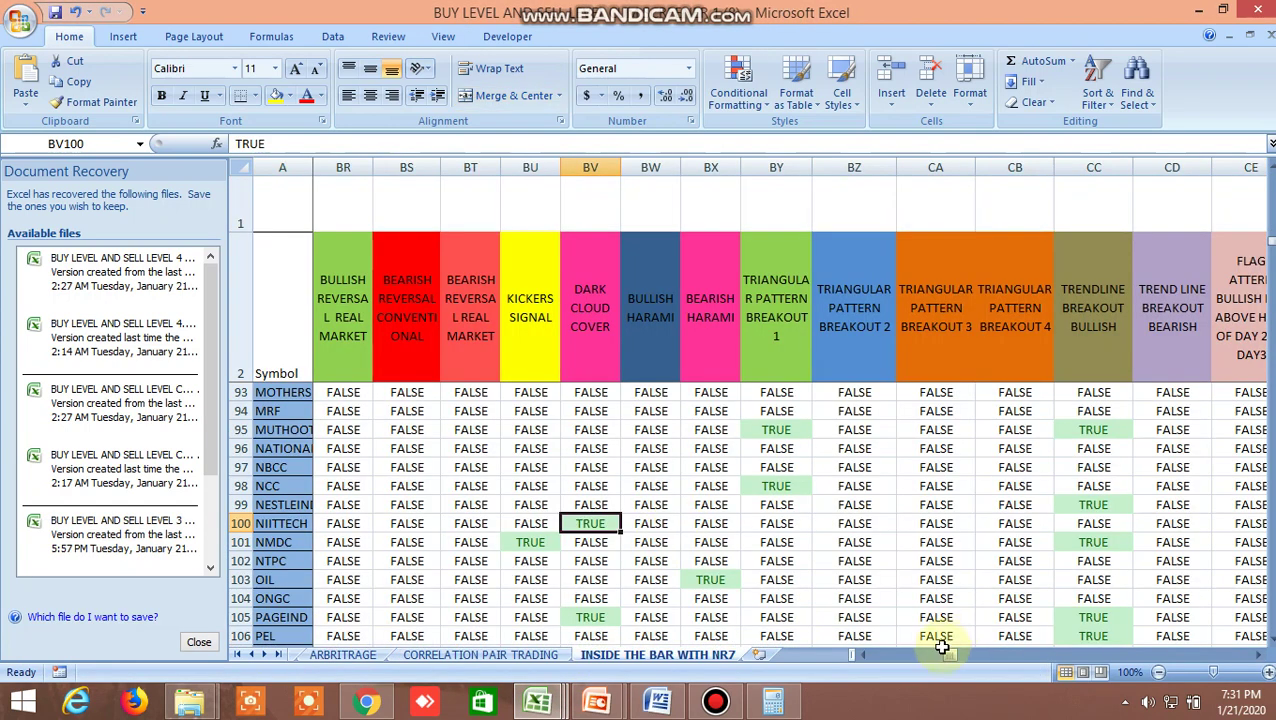
pyautogui.moveTo(952, 658); pyautogui.dragTo(831, 652)
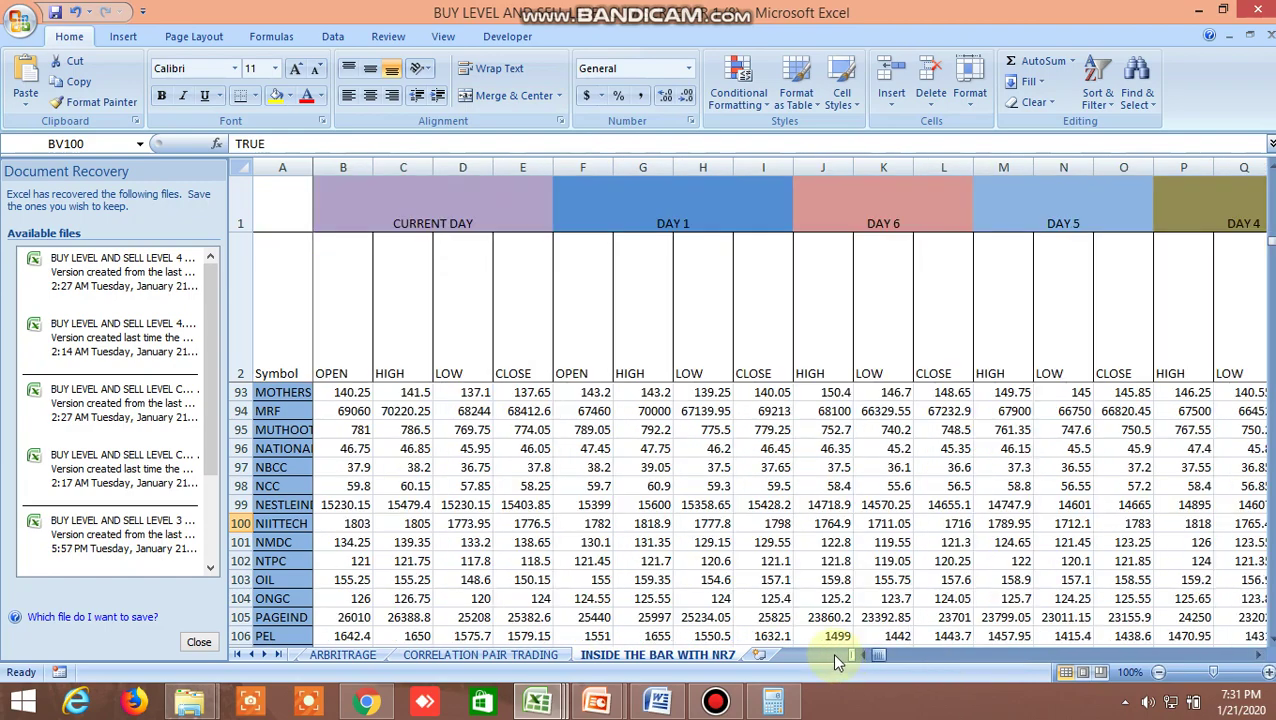
pyautogui.click(255, 655)
pyautogui.click(340, 655)
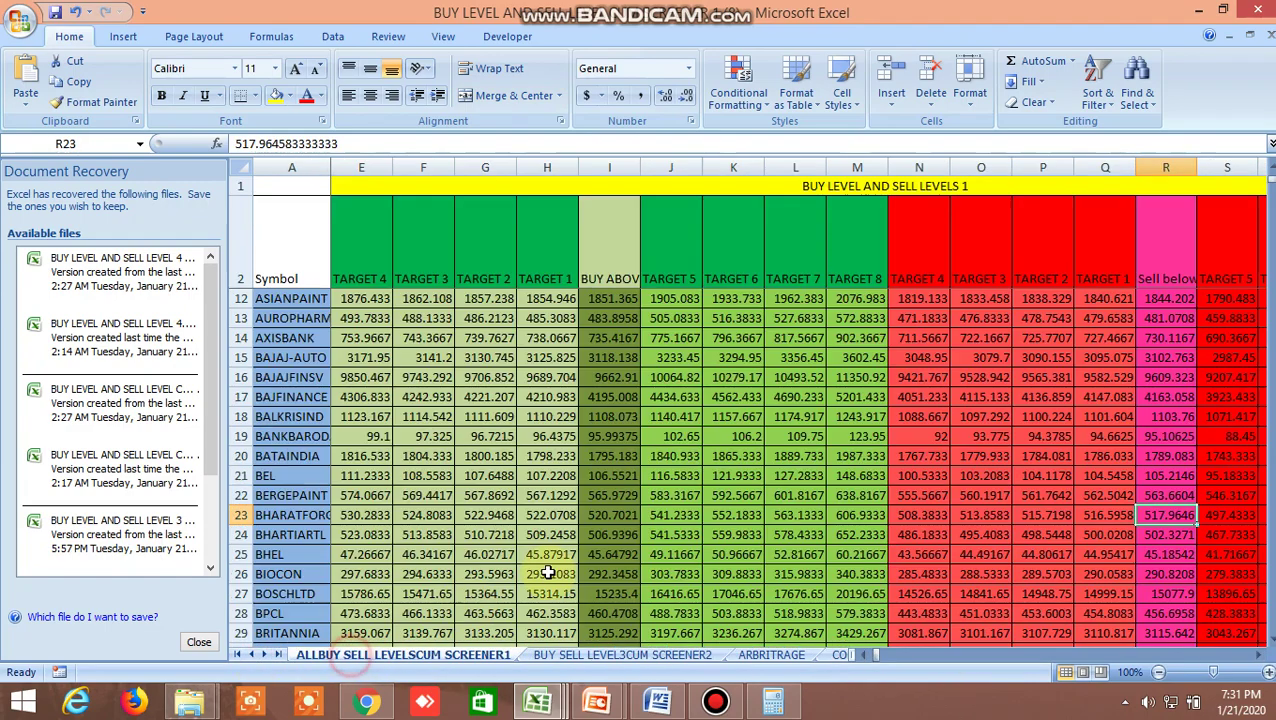
# Find the BANKNIFTY futures row in this workbook and inspect its buy-above and sell-below levels.
pyautogui.scroll(-1, 657, 537)
pyautogui.scroll(-20, 657, 537)
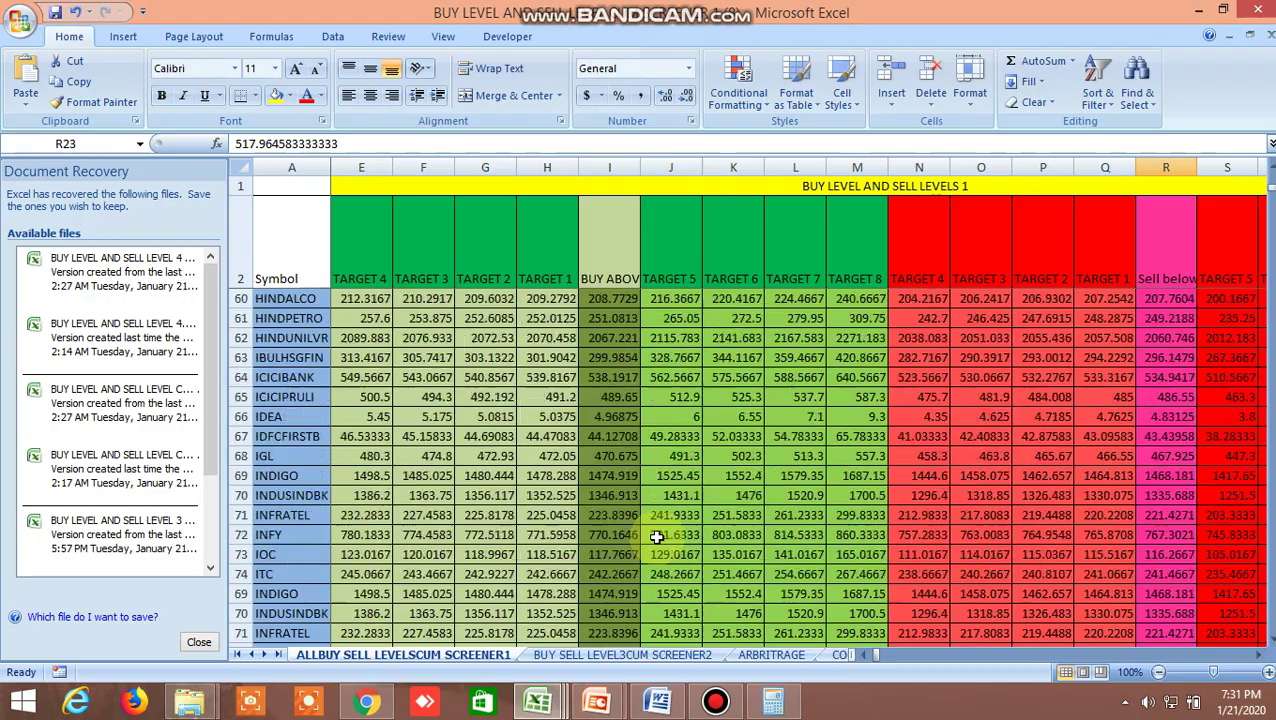
pyautogui.scroll(-20, 657, 537)
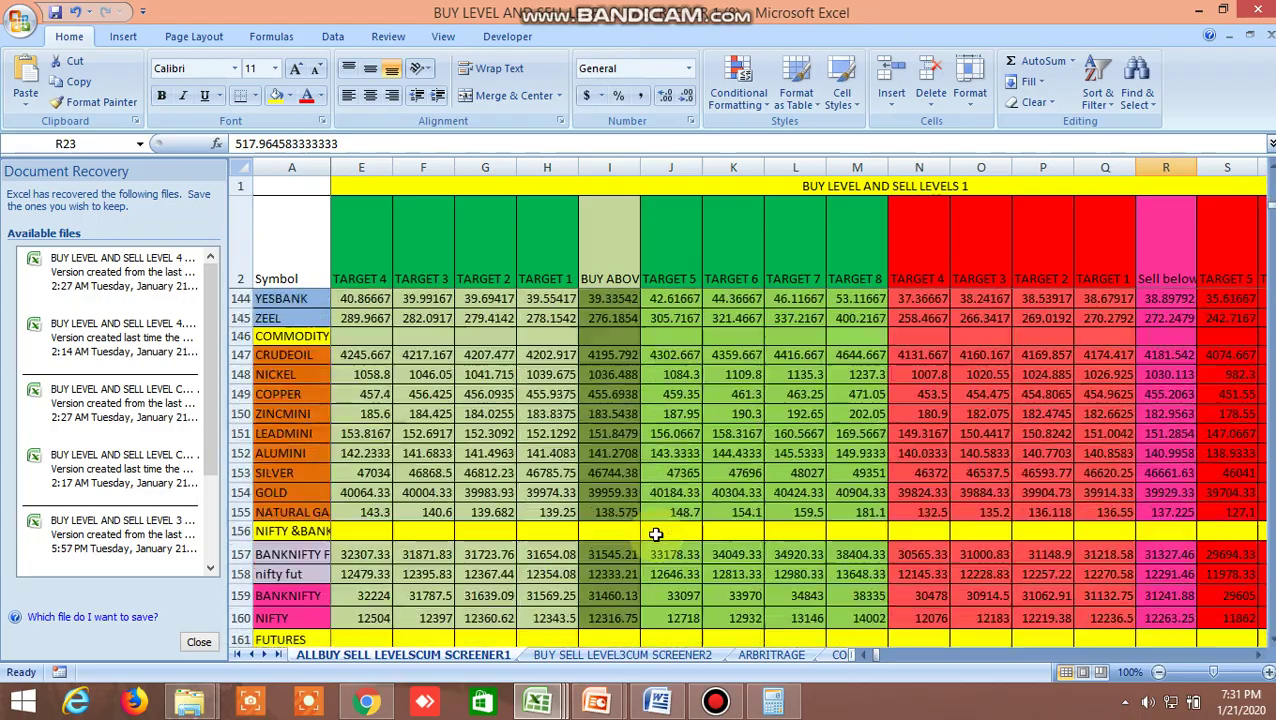
pyautogui.click(613, 381)
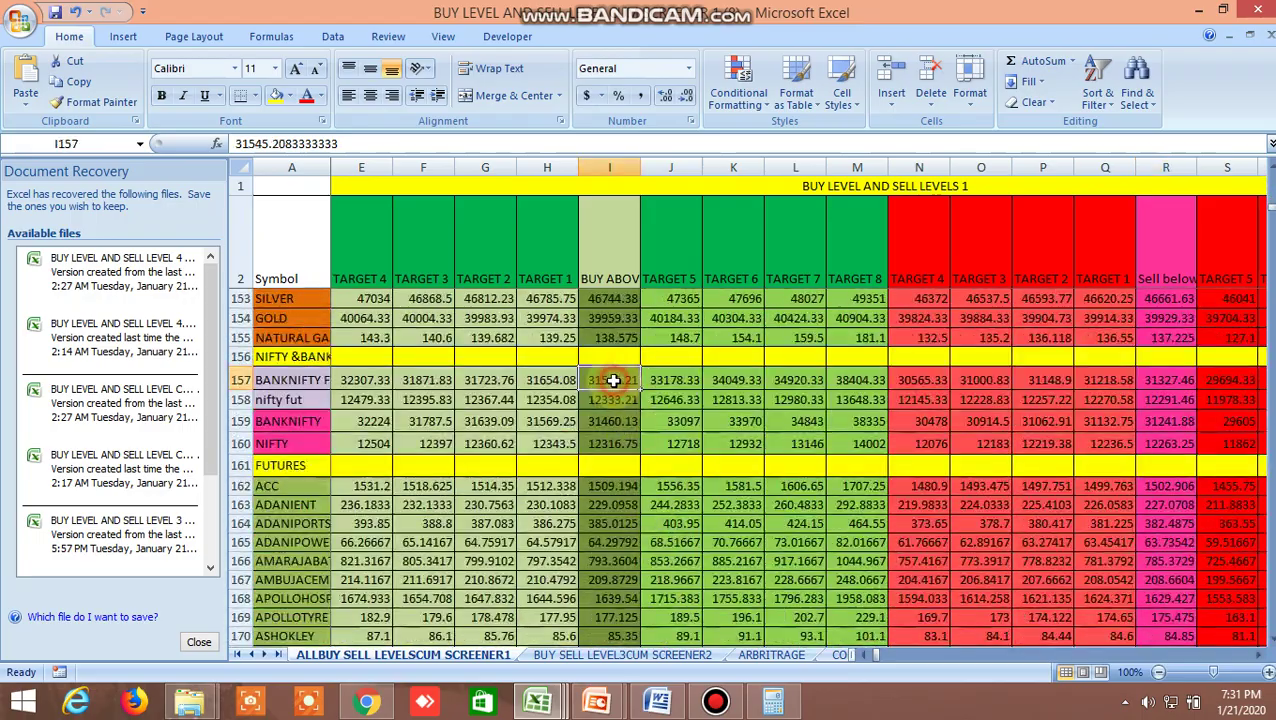
pyautogui.click(1168, 378)
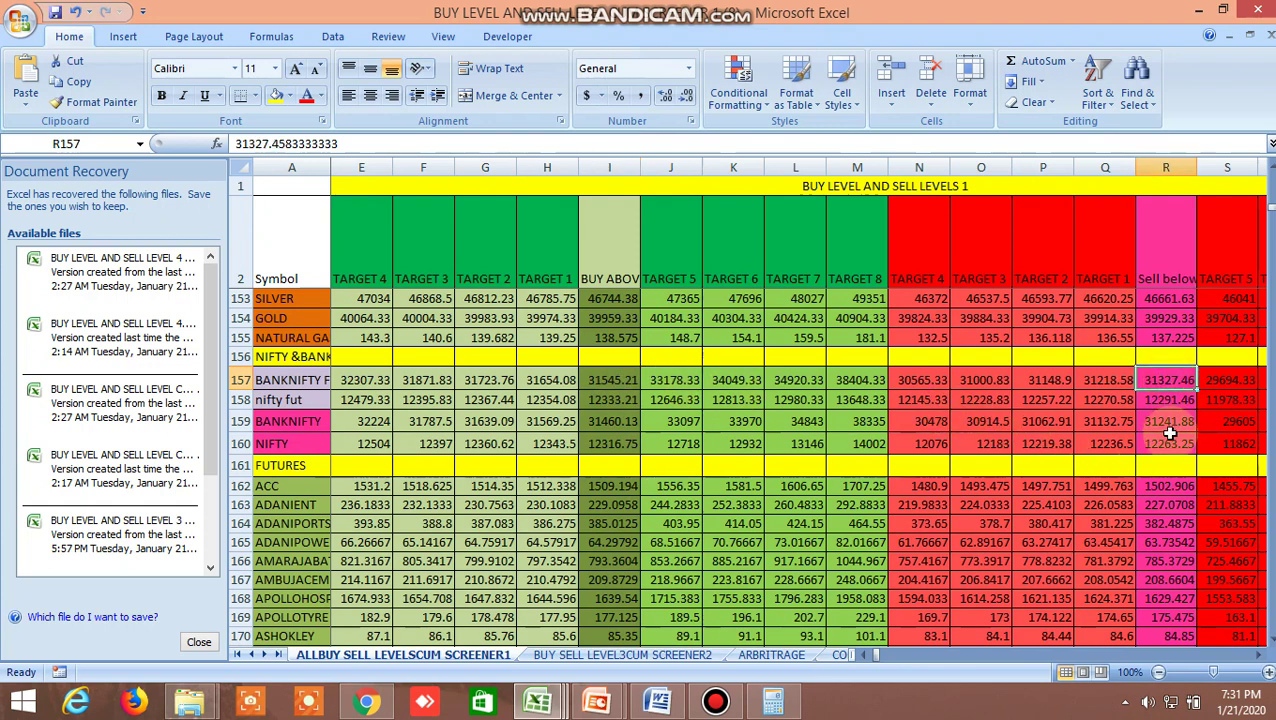
# Switch to Chrome and show the NIFTY BANK chart in Kite.
pyautogui.click(367, 703)
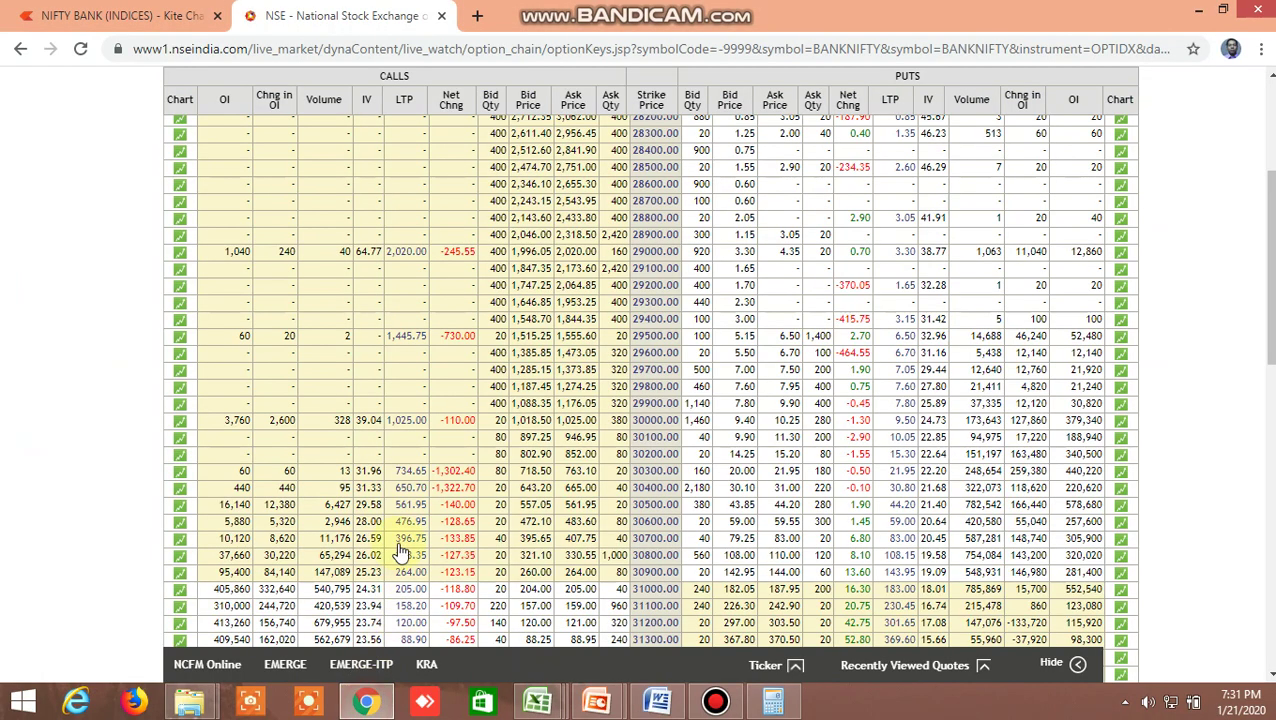
pyautogui.click(176, 20)
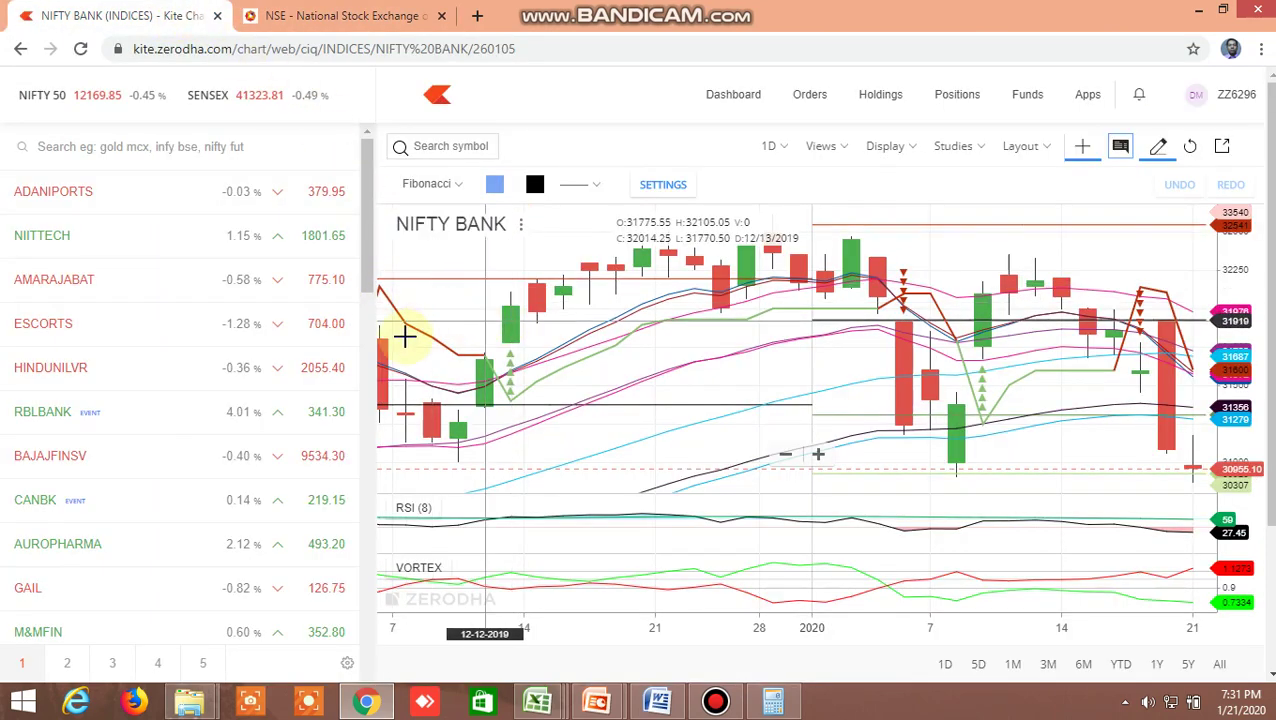
# Find BANKNIFTY JAN FUT in the third watchlist and open its chart.
pyautogui.scroll(-1, 363, 270)
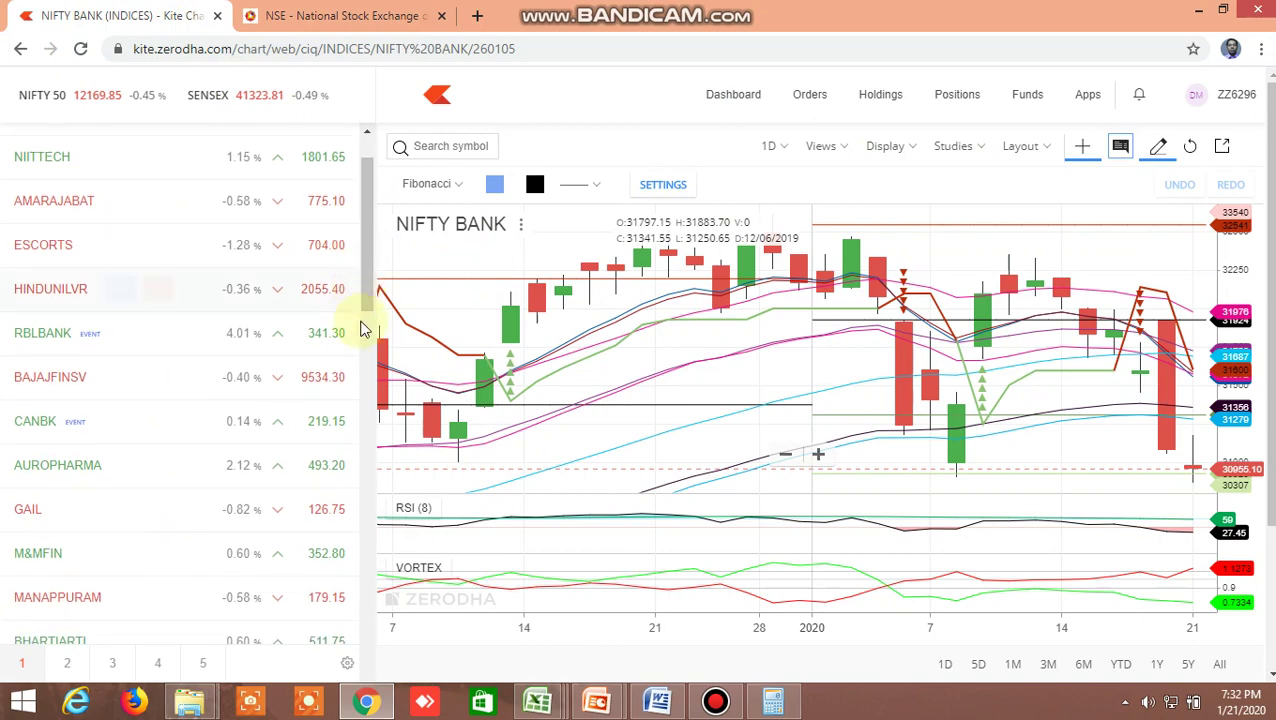
pyautogui.click(68, 670)
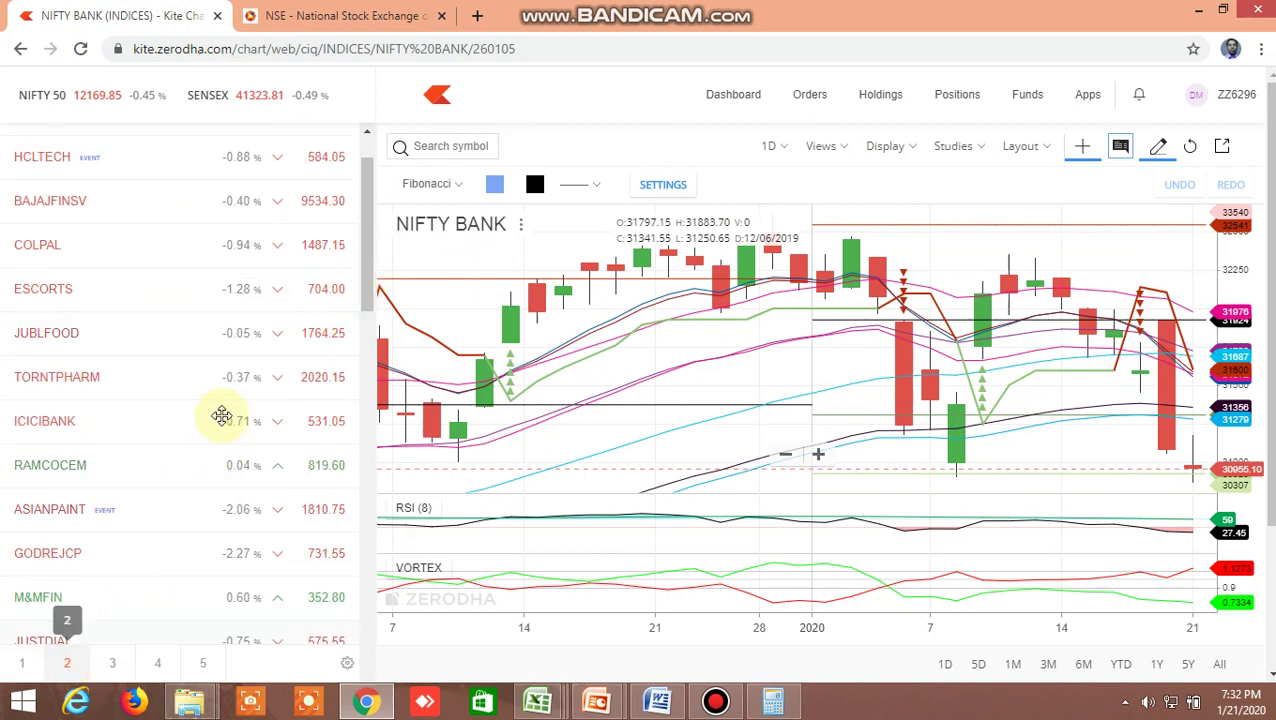
pyautogui.scroll(1, 215, 335)
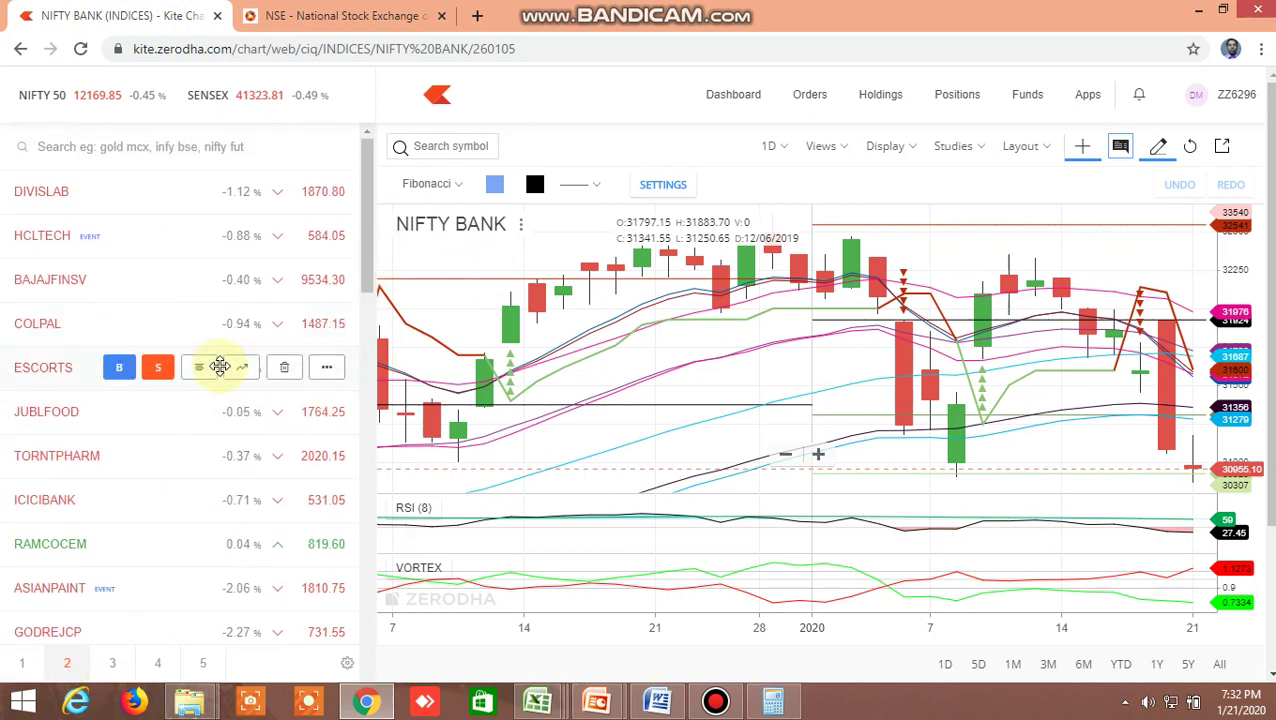
pyautogui.scroll(-5, 220, 365)
pyautogui.scroll(-9, 220, 367)
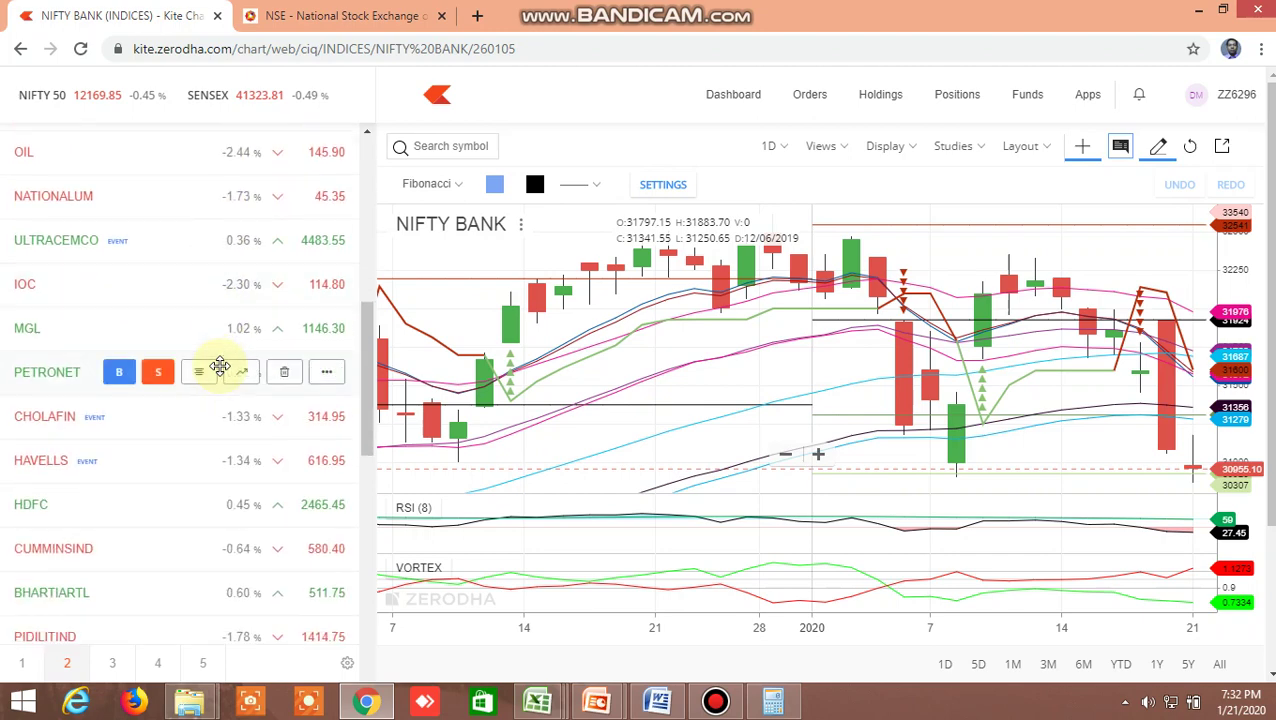
pyautogui.click(112, 663)
pyautogui.scroll(5, 219, 365)
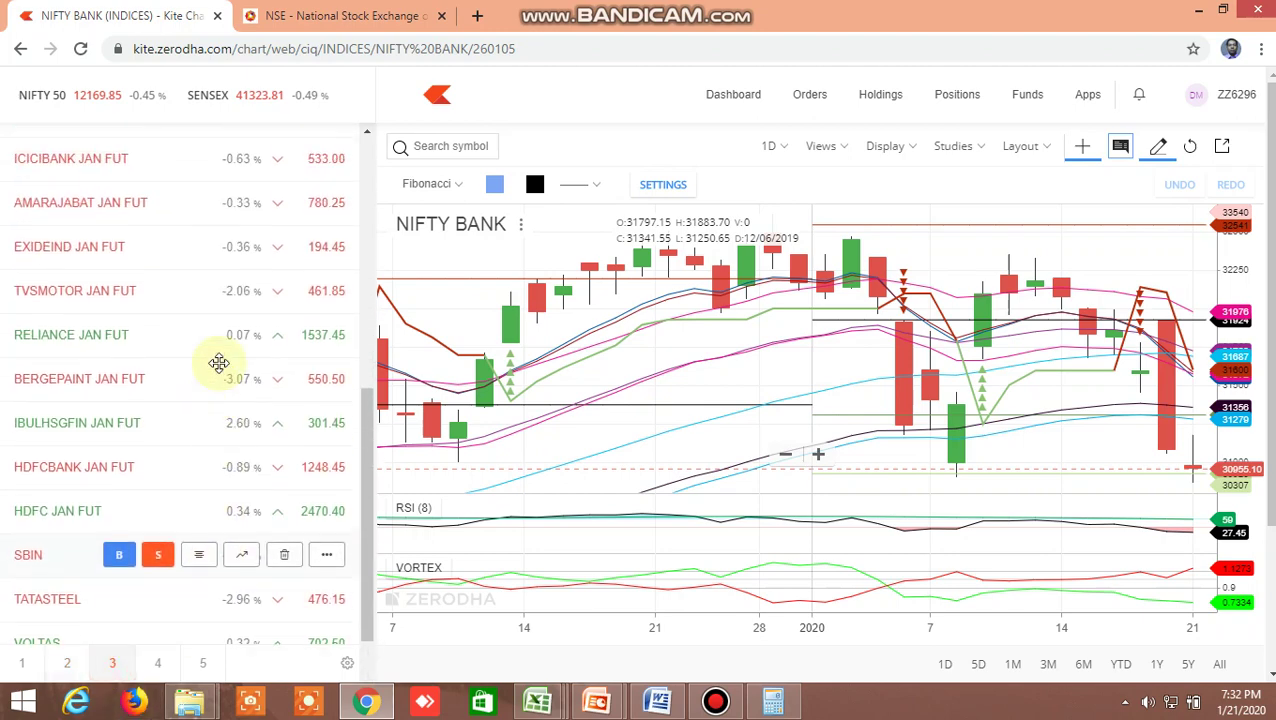
pyautogui.scroll(6, 219, 363)
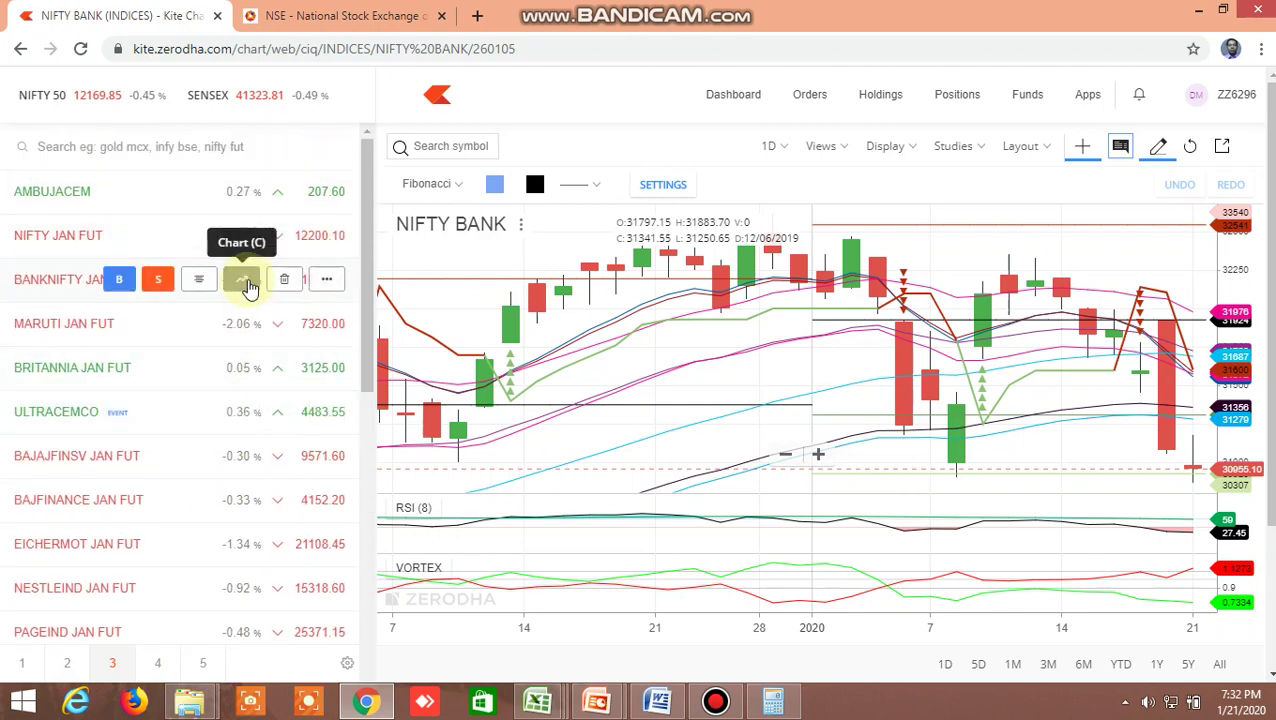
pyautogui.click(246, 283)
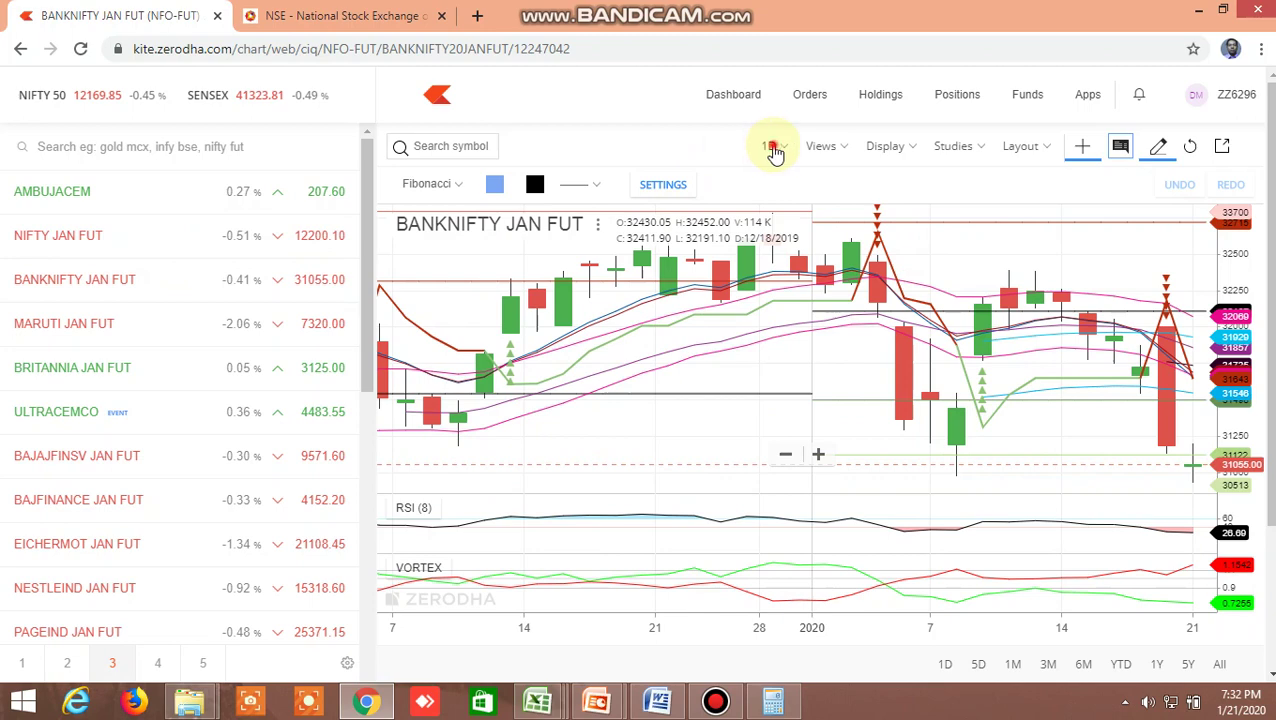
# Set the BANKNIFTY JAN FUT chart interval to 15 minutes and show the contract's market depth.
pyautogui.click(773, 148)
pyautogui.click(791, 343)
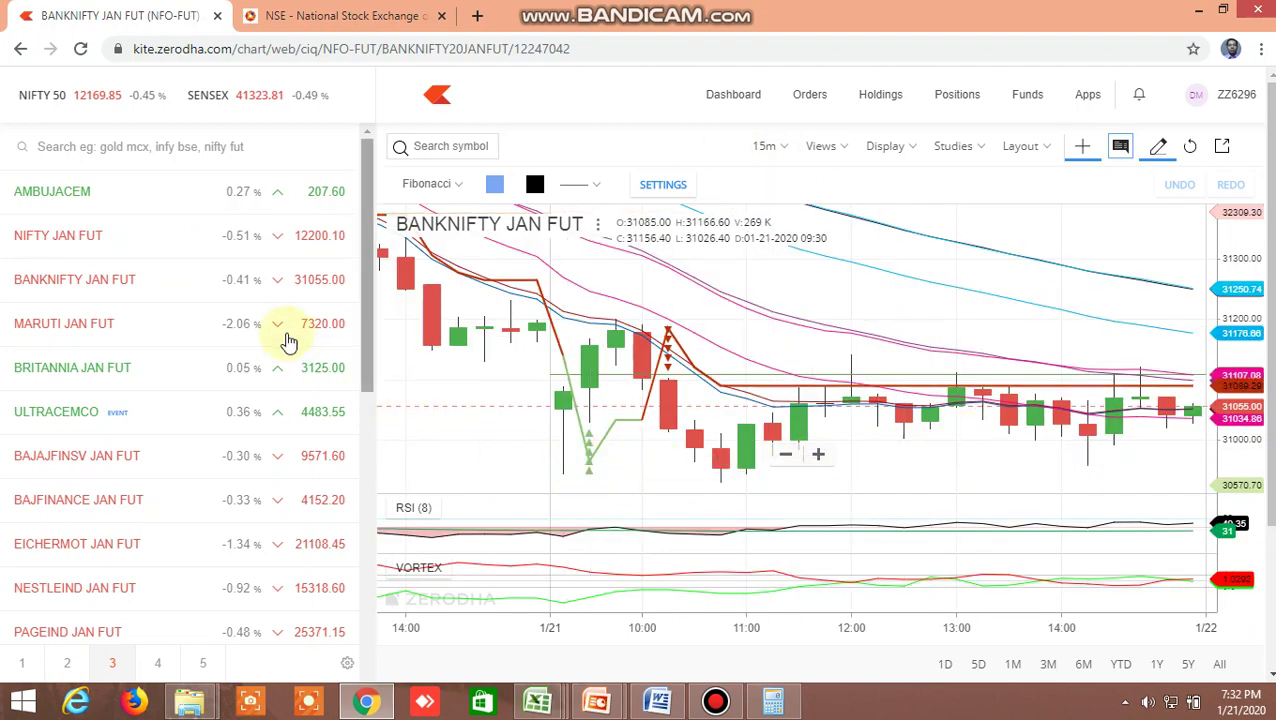
pyautogui.click(200, 281)
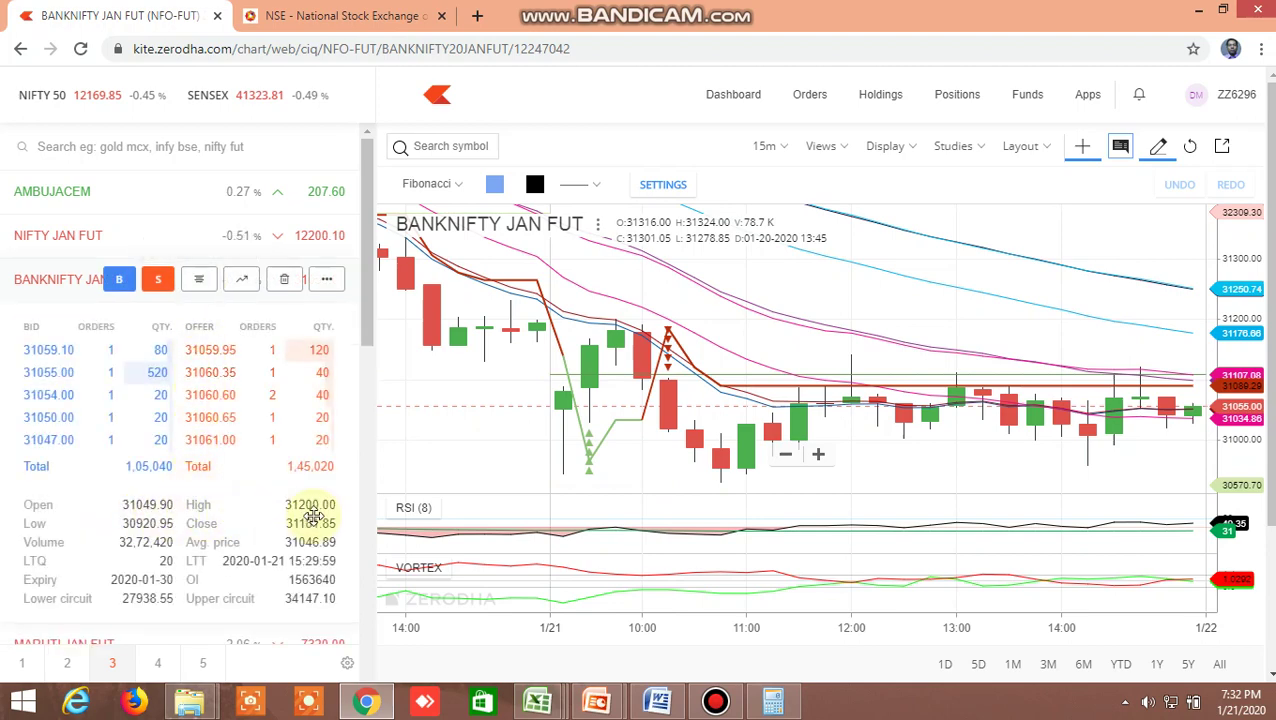
# Switch to Excel and show the BUY LEVEL AND SELL LEVEL 4 (12) workbook.
pyautogui.moveTo(538, 700)
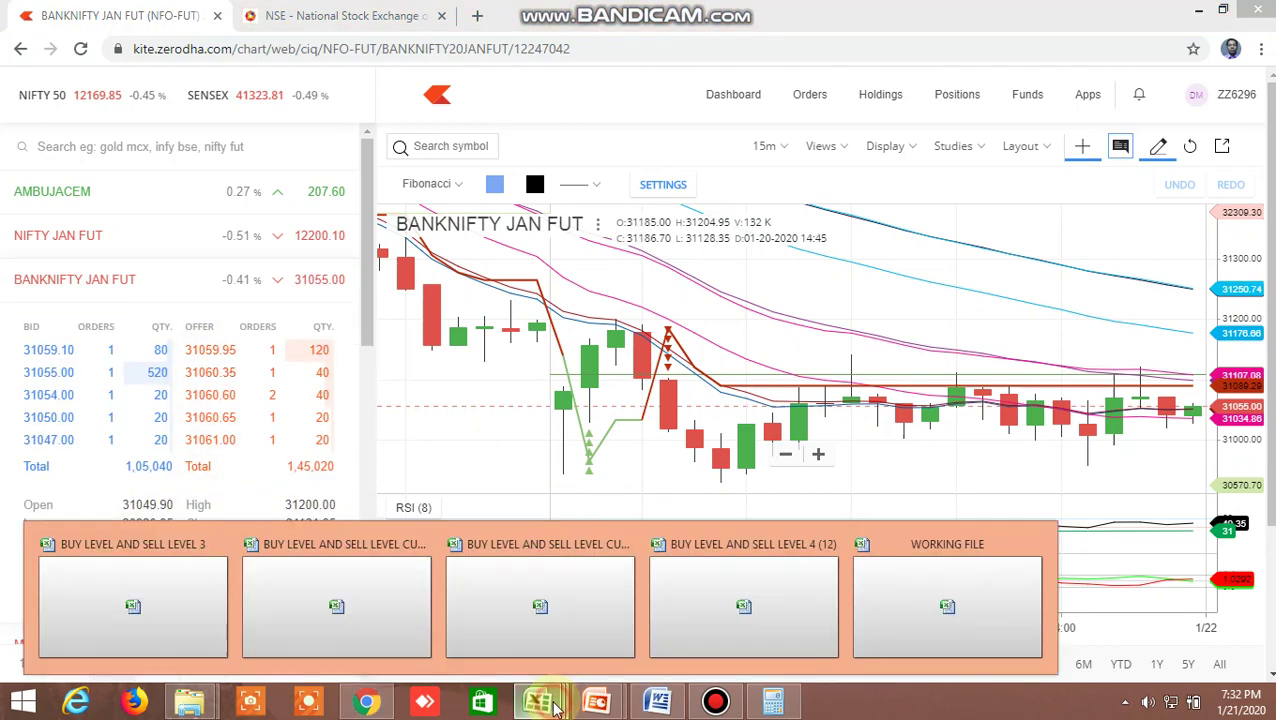
pyautogui.click(776, 619)
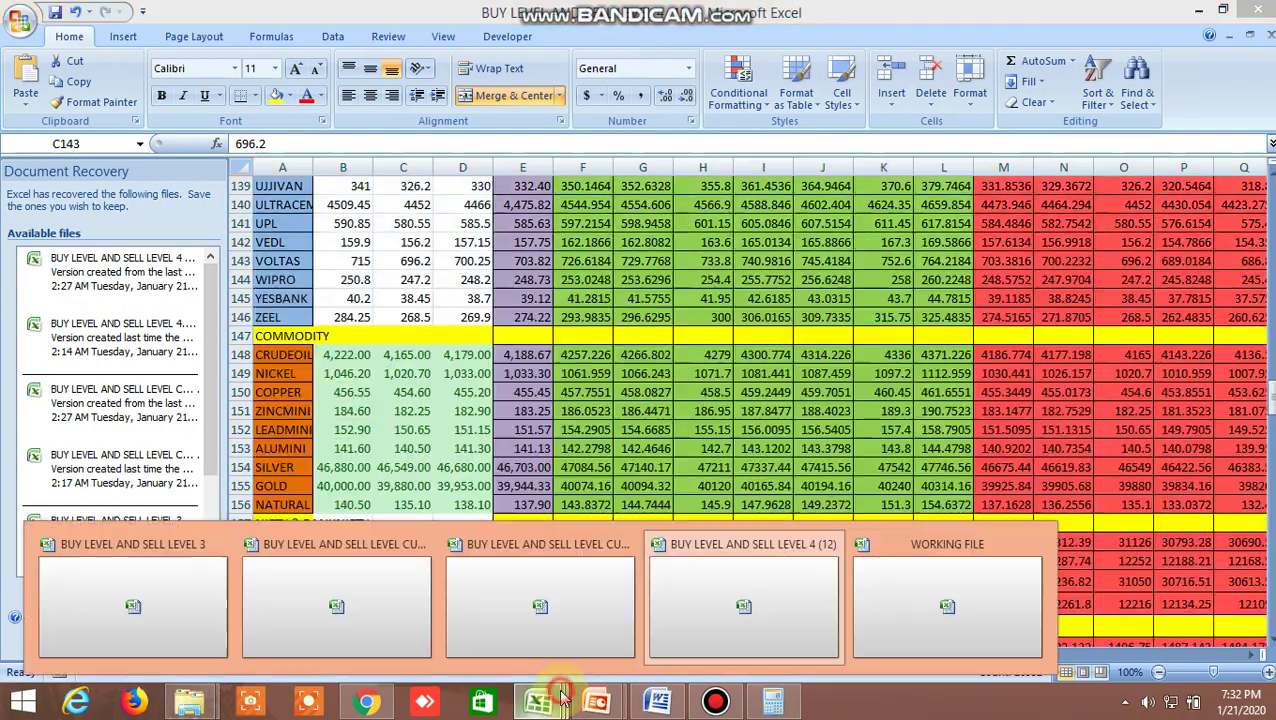